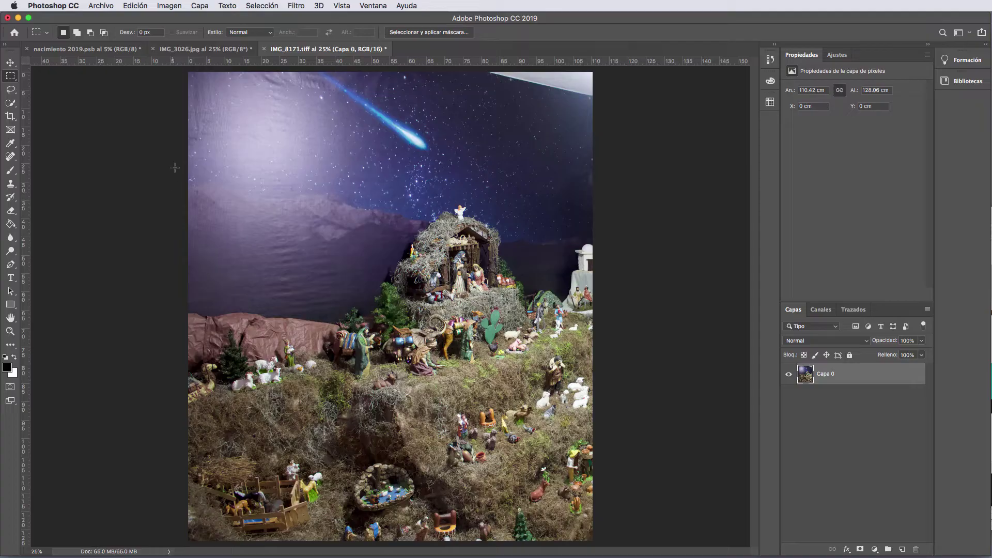
Display the IMG_3026.jpg backdrop sketch with its x, y and z dimension markings
{"action": "left_click", "coordinate": [190, 52]}
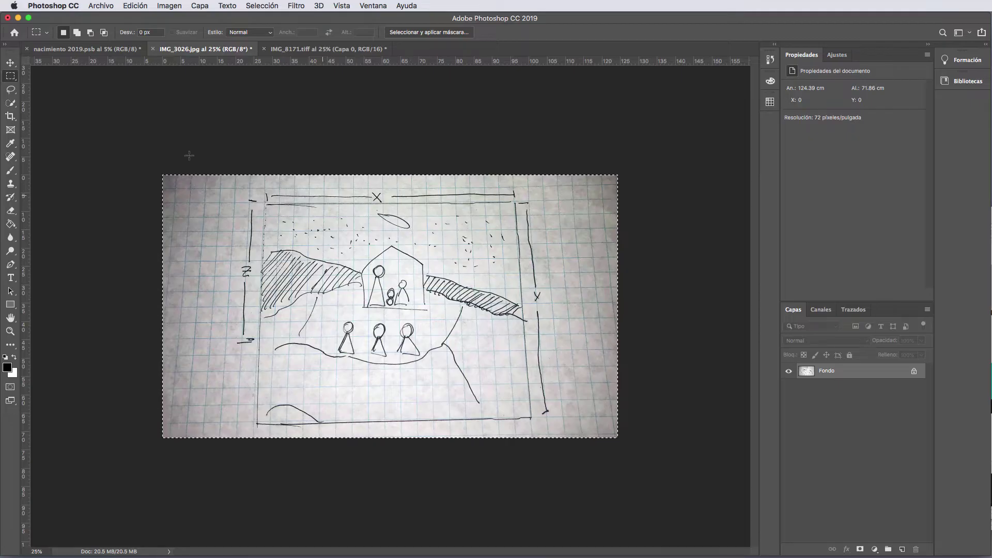
Compare the nacimiento 2019.psb composite, the nativity scene photo and the IMG_3026.jpg sketch
{"action": "left_click", "coordinate": [65, 50]}
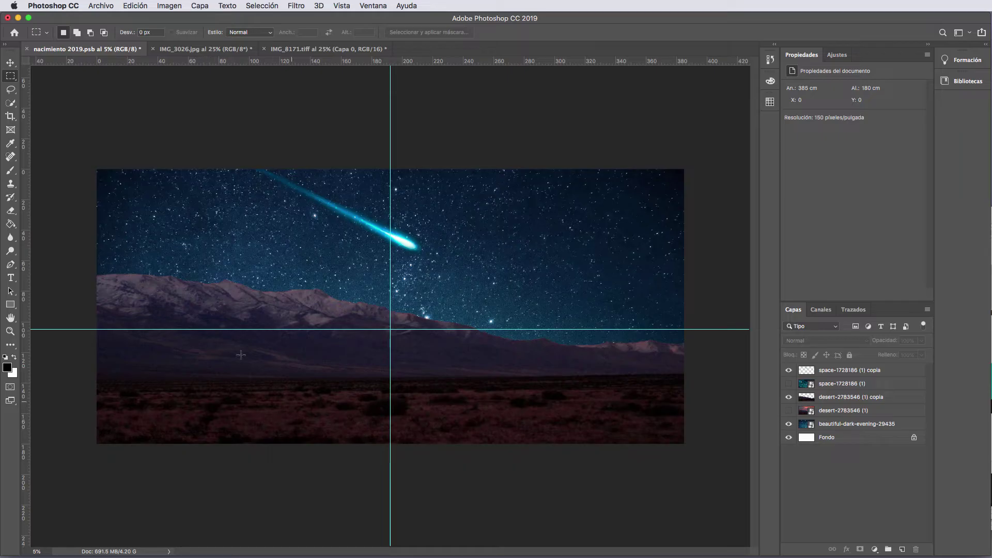
{"action": "left_click", "coordinate": [311, 51]}
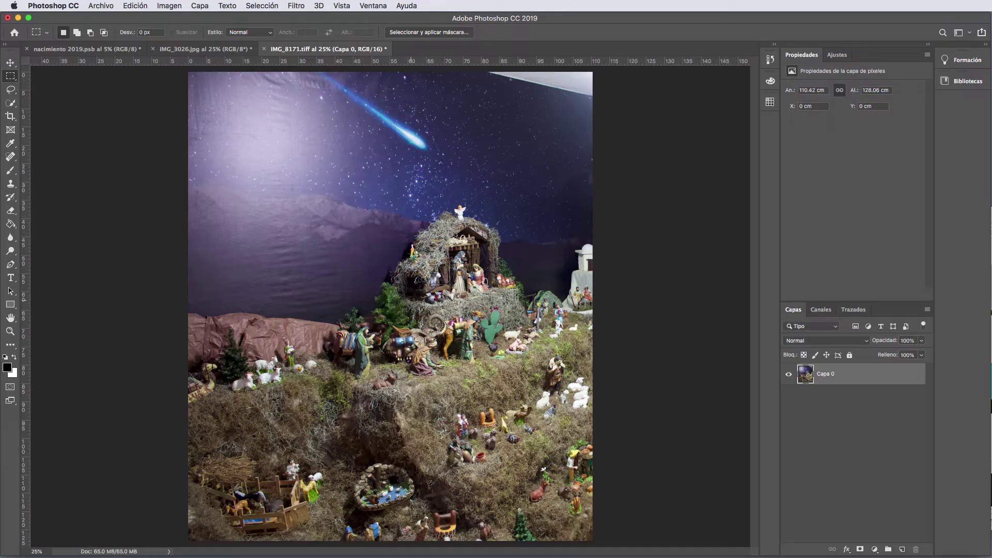
{"action": "left_click", "coordinate": [191, 49]}
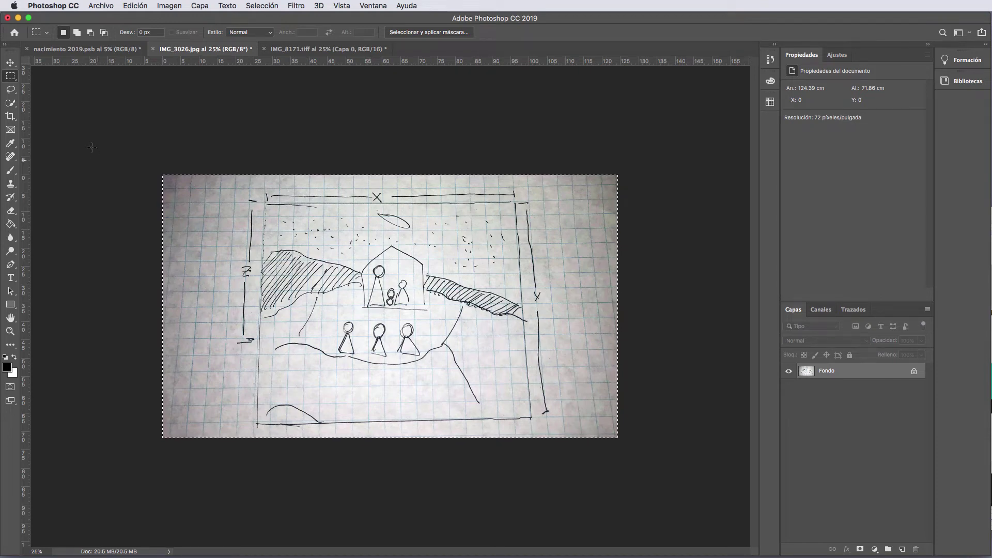
{"action": "left_click", "coordinate": [65, 52]}
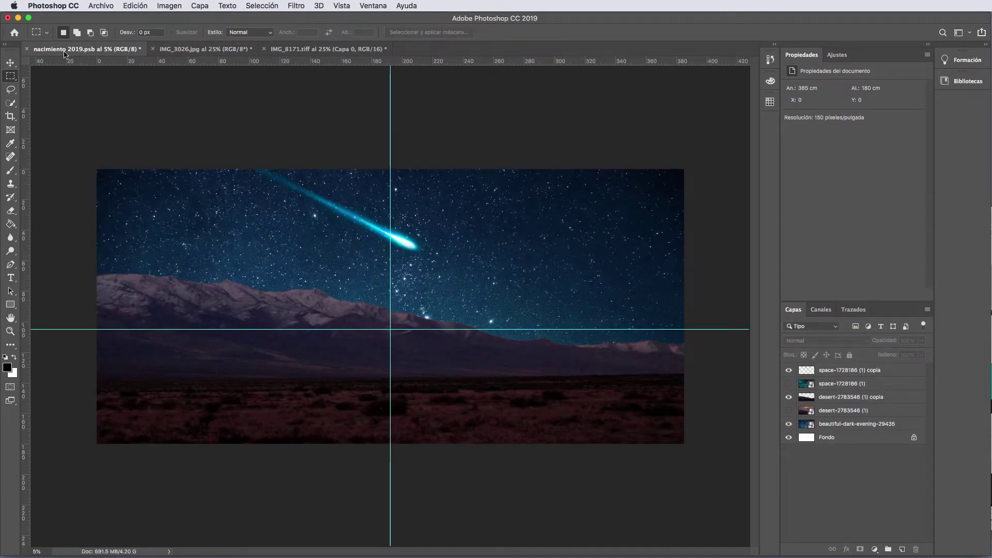
{"action": "left_click", "coordinate": [326, 49]}
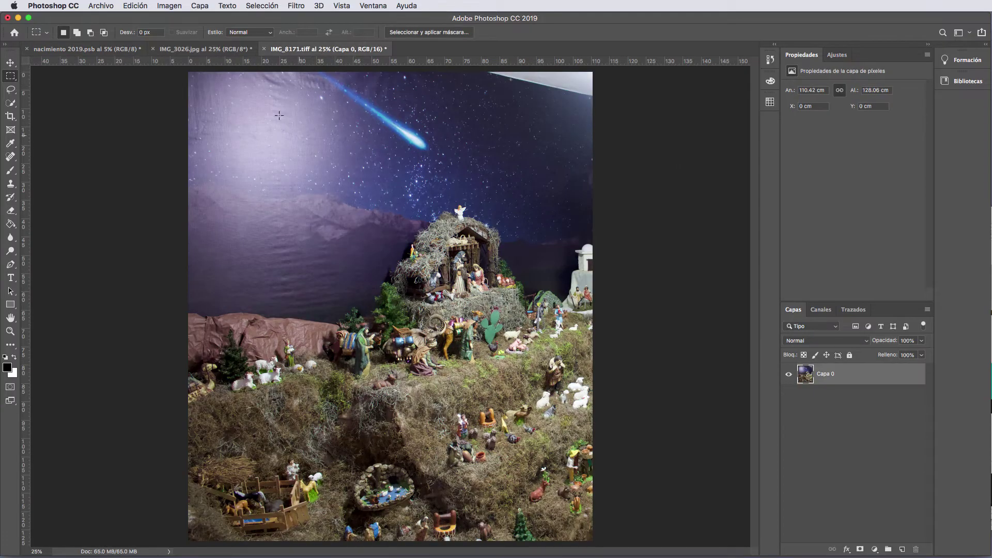
{"action": "left_click", "coordinate": [205, 49]}
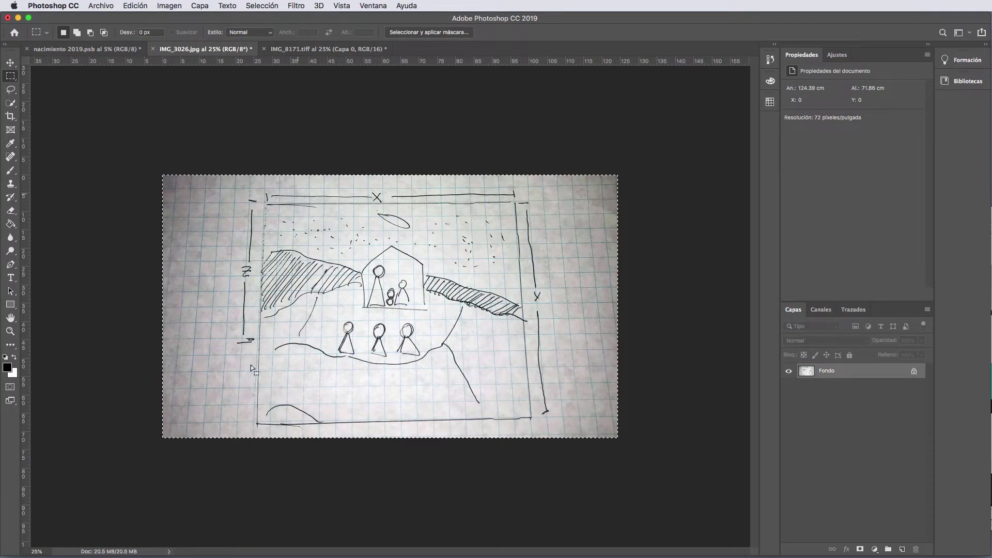
{"action": "left_click", "coordinate": [82, 49]}
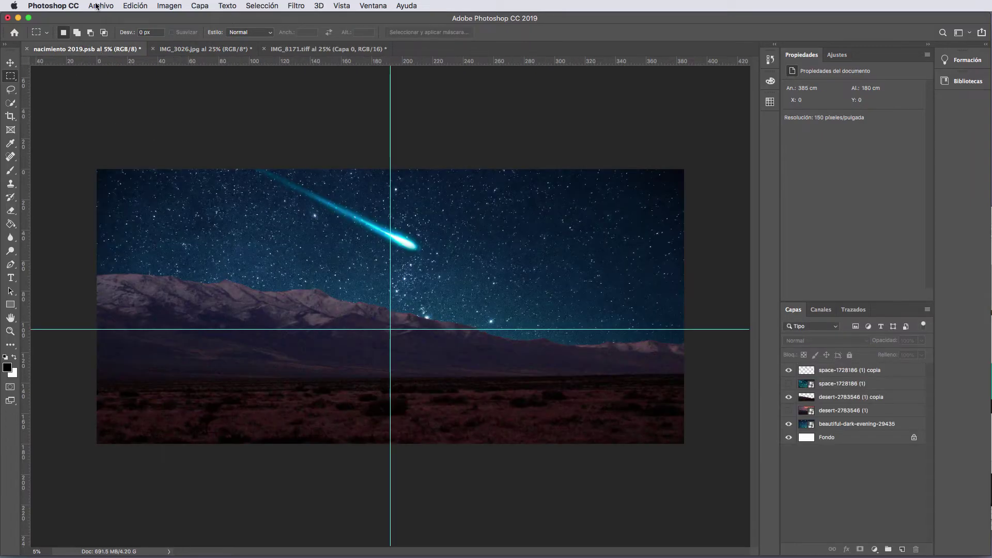
{"action": "left_click", "coordinate": [91, 5]}
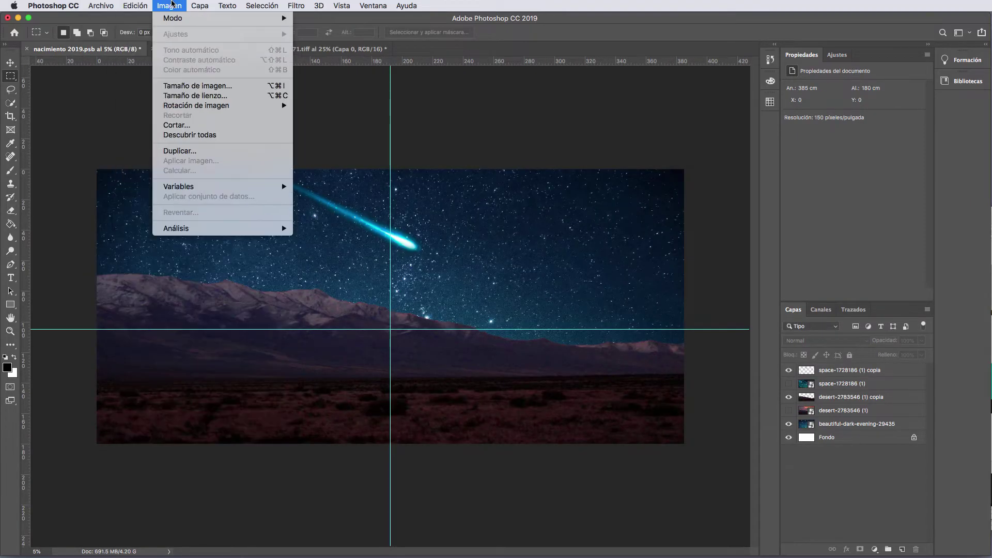
{"action": "left_click", "coordinate": [190, 86]}
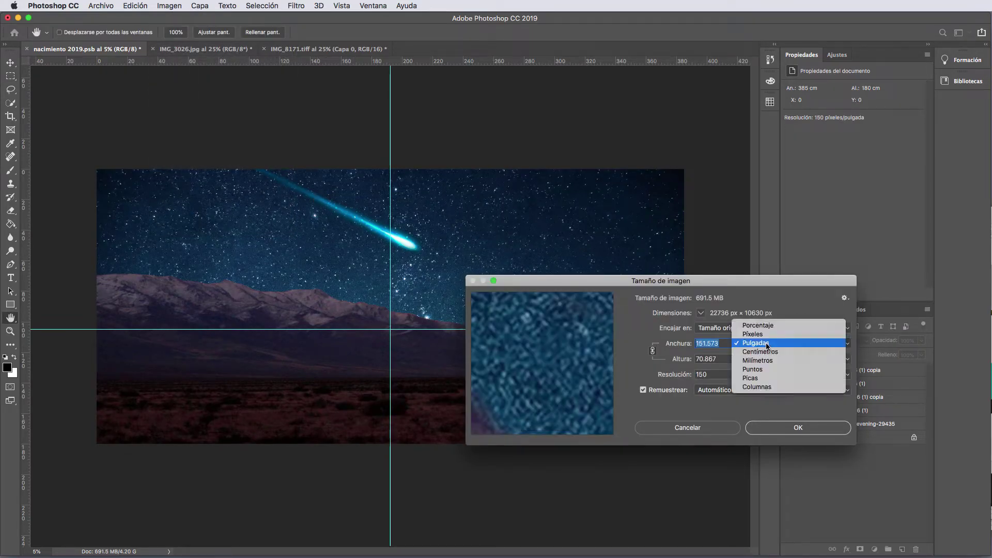
{"action": "left_click", "coordinate": [766, 343]}
{"action": "left_click", "coordinate": [767, 352]}
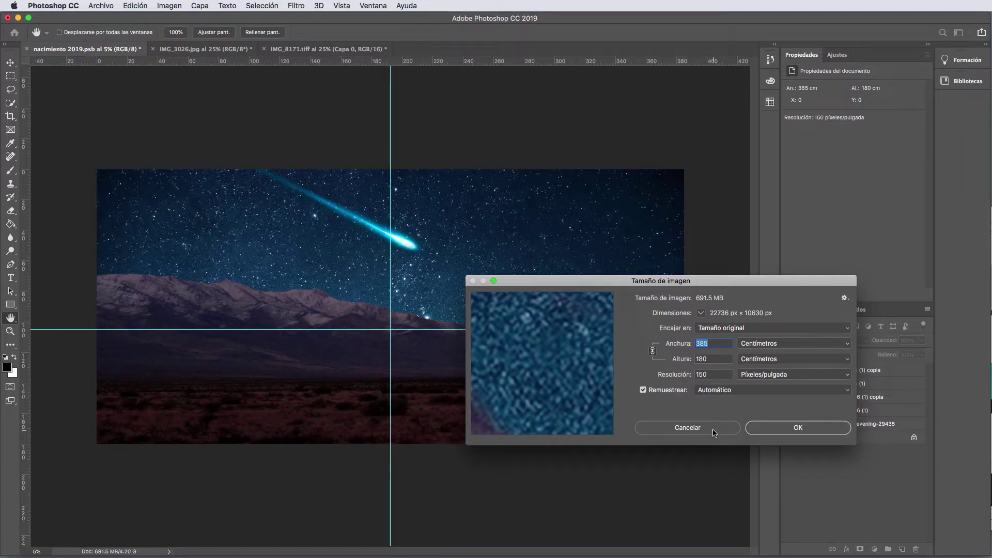
{"action": "left_click", "coordinate": [780, 433]}
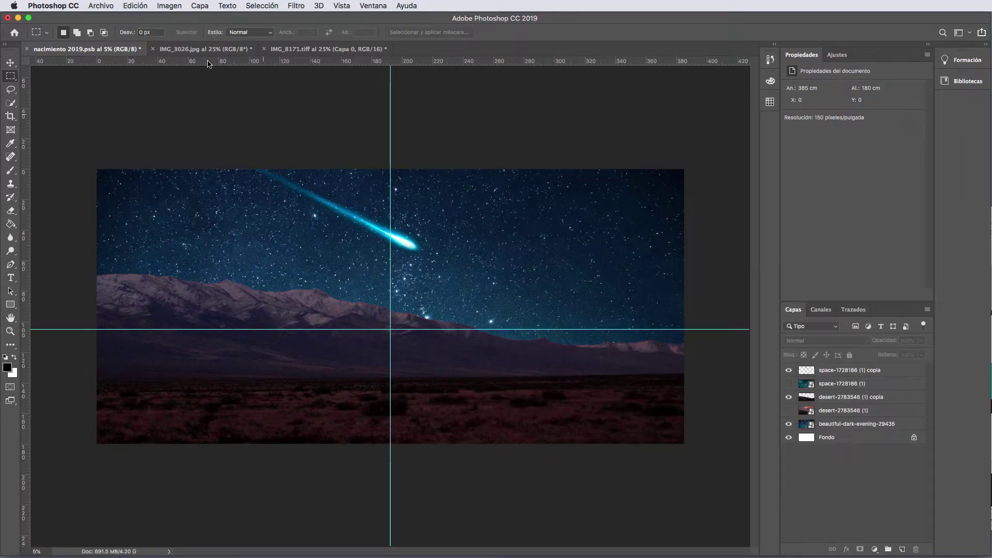
Create a new white 385 × 180 cm document at 150 ppi, RGB 8 bit
{"action": "left_click", "coordinate": [101, 6]}
{"action": "left_click", "coordinate": [228, 121]}
{"action": "key", "text": "ctrl+n"}
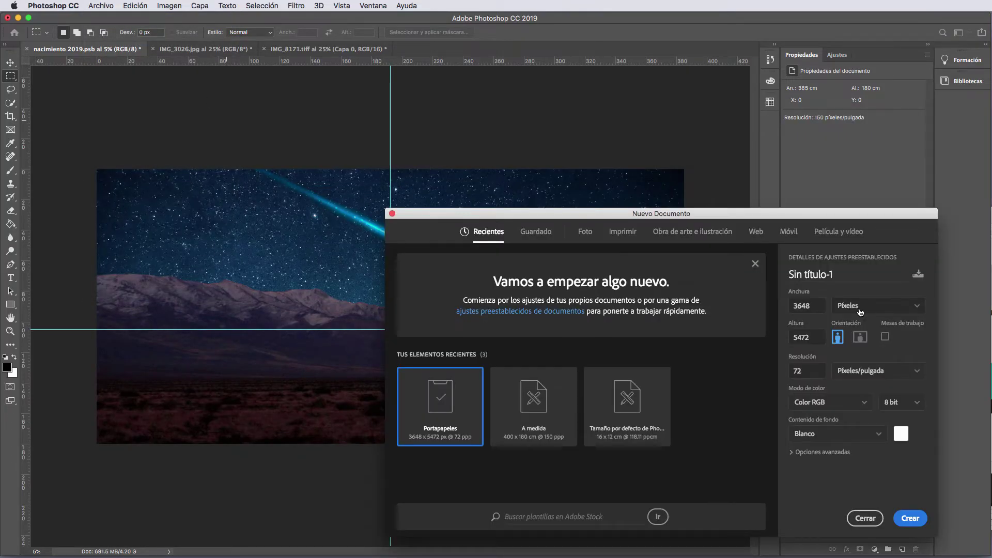
{"action": "left_click", "coordinate": [859, 312]}
{"action": "left_click", "coordinate": [856, 359]}
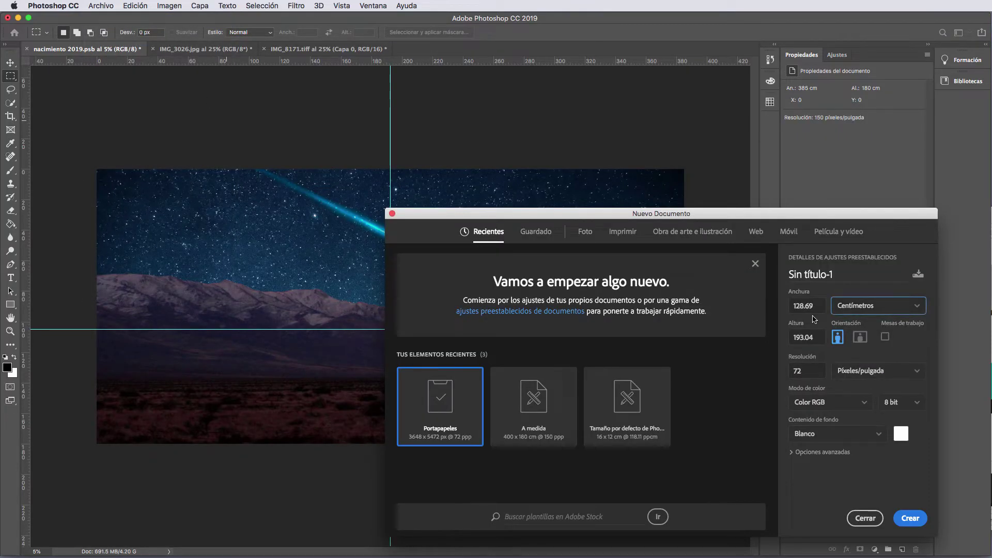
{"action": "left_click", "coordinate": [815, 306]}
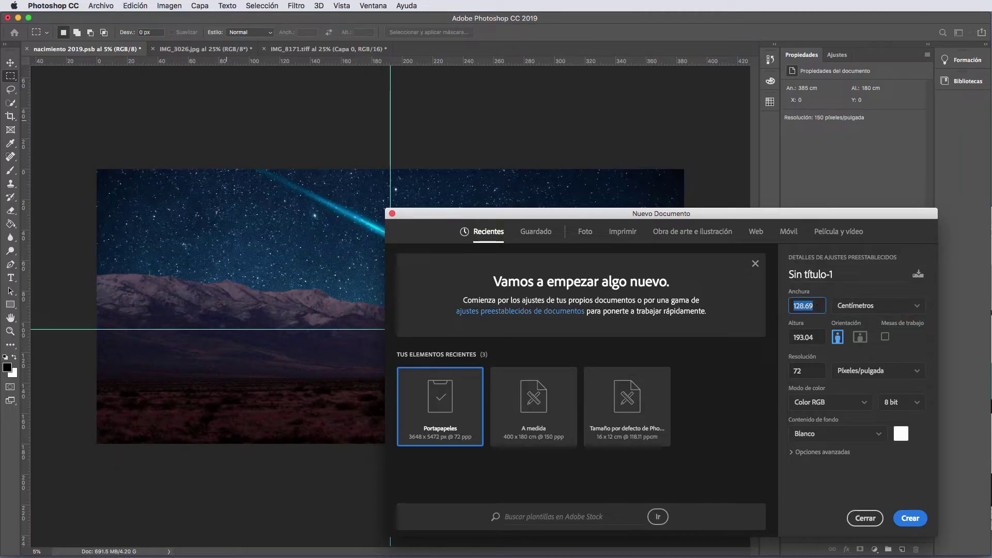
{"action": "type", "text": "385"}
{"action": "key", "text": "Tab"}
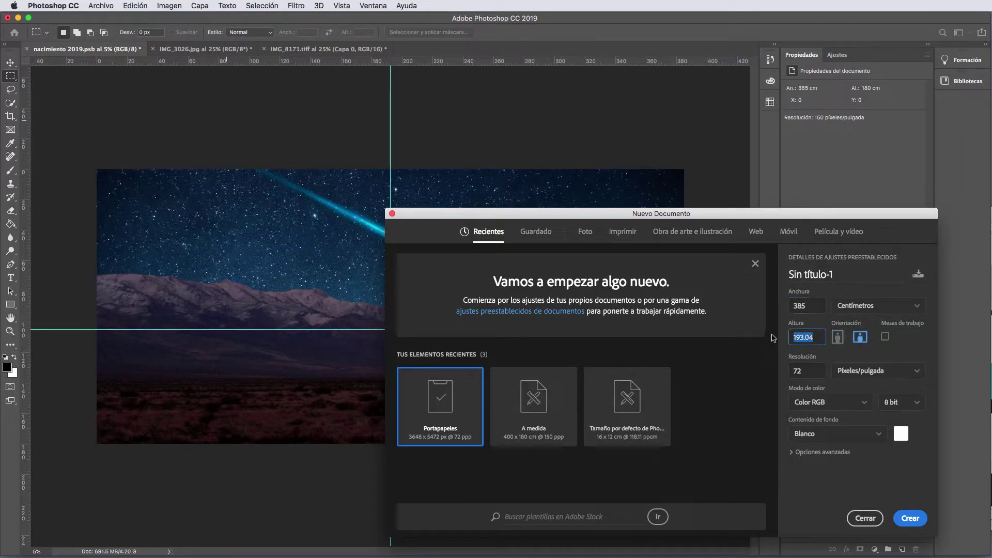
{"action": "type", "text": "180"}
{"action": "key", "text": "Tab"}
{"action": "type", "text": "150"}
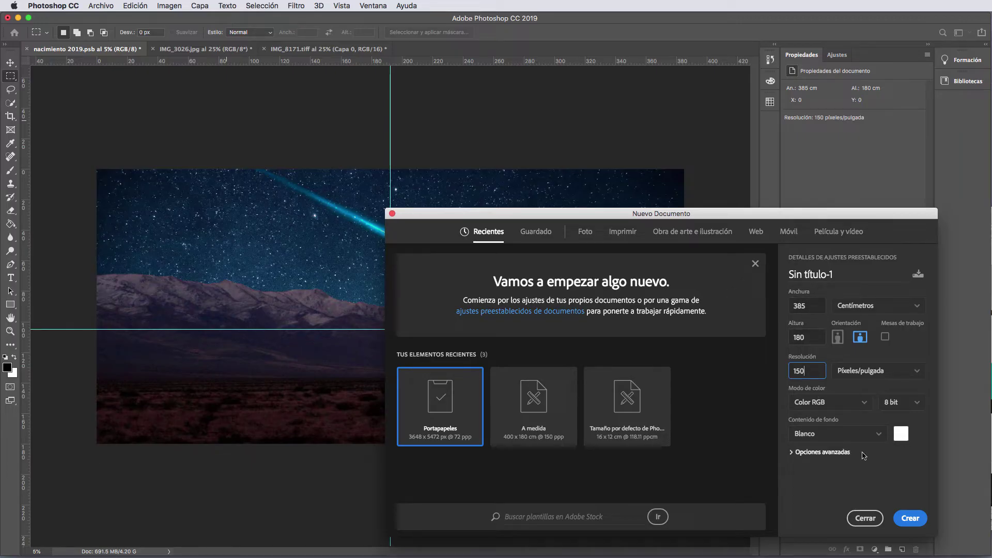
{"action": "left_click", "coordinate": [911, 518]}
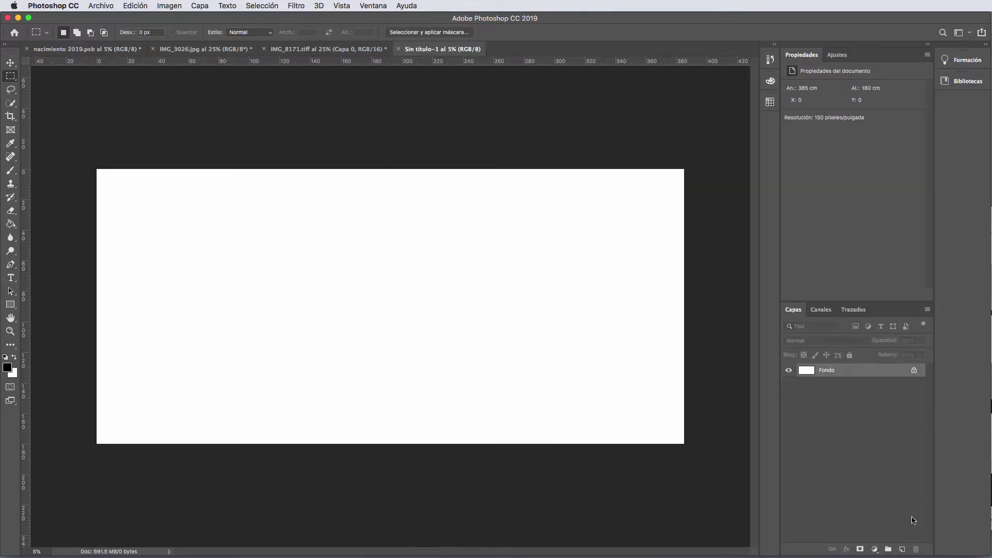
Cycle through nacimiento 2019.psb and the new document, ending on the IMG_3026.jpg sketch
{"action": "left_click", "coordinate": [61, 51]}
{"action": "left_click", "coordinate": [443, 48]}
{"action": "left_click", "coordinate": [187, 49]}
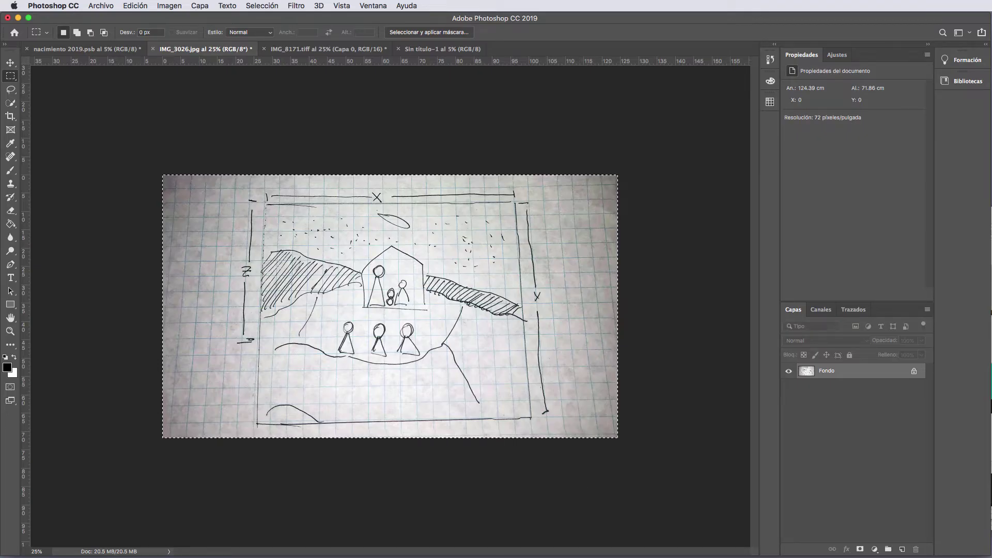
Switch to Chrome and scroll the Pixabay 'dark evening' results down to the starry night-sky photos
{"action": "key", "text": "super+Tab"}
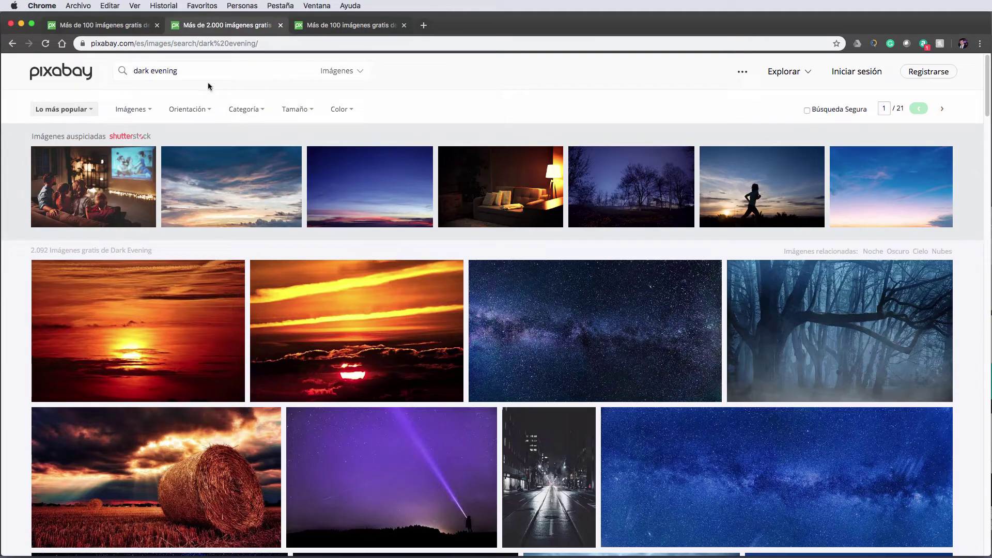
{"action": "mouse_move", "coordinate": [839, 331]}
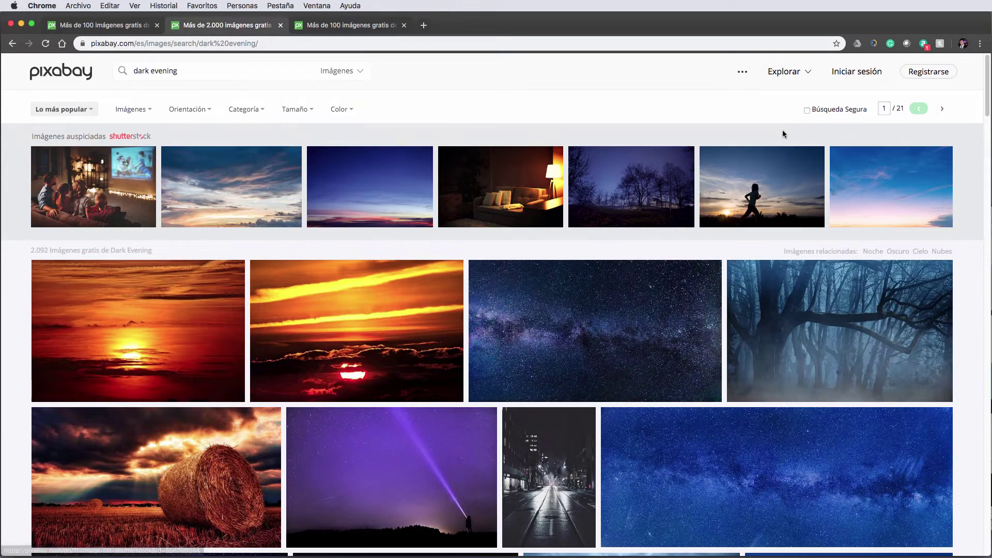
{"action": "scroll", "coordinate": [782, 132], "scroll_direction": "down", "scroll_amount": 3}
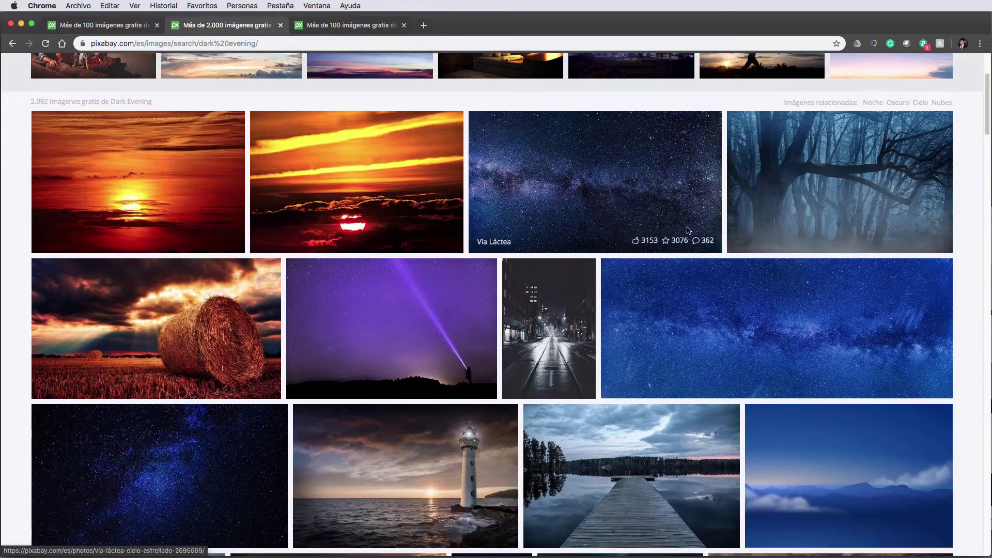
{"action": "scroll", "coordinate": [568, 232], "scroll_direction": "down", "scroll_amount": 3}
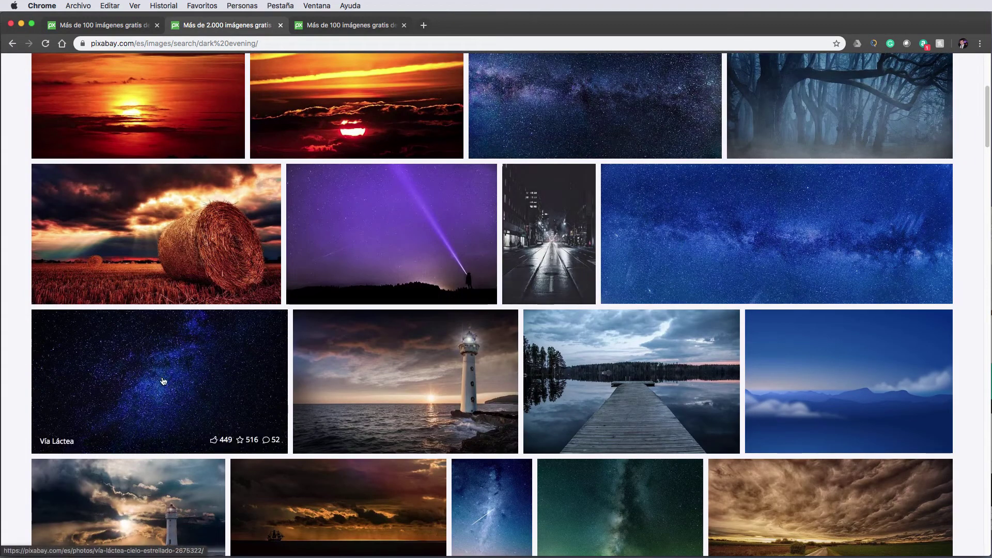
{"action": "scroll", "coordinate": [160, 380], "scroll_direction": "down", "scroll_amount": 4}
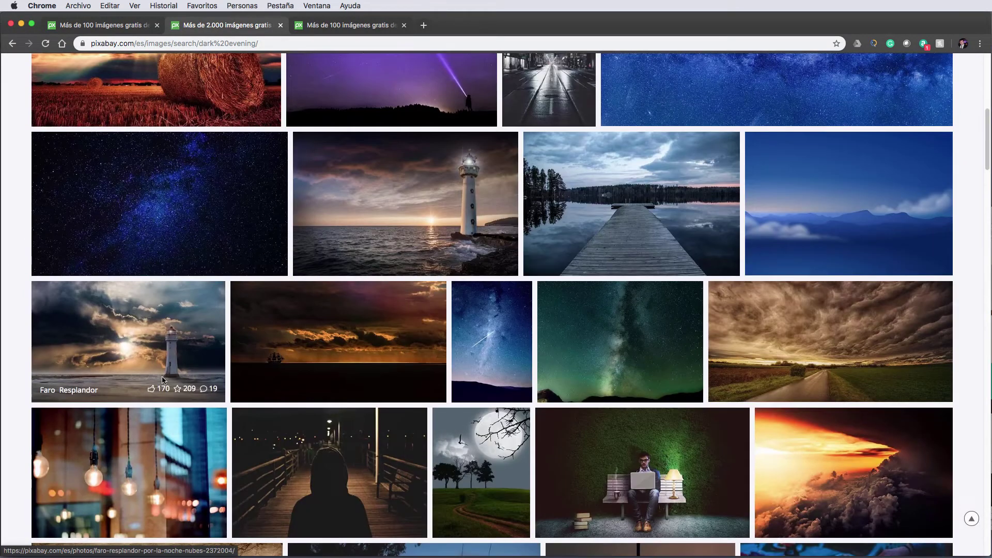
{"action": "scroll", "coordinate": [150, 379], "scroll_direction": "down", "scroll_amount": 3}
{"action": "scroll", "coordinate": [148, 379], "scroll_direction": "down", "scroll_amount": 2}
{"action": "scroll", "coordinate": [147, 379], "scroll_direction": "down", "scroll_amount": 1}
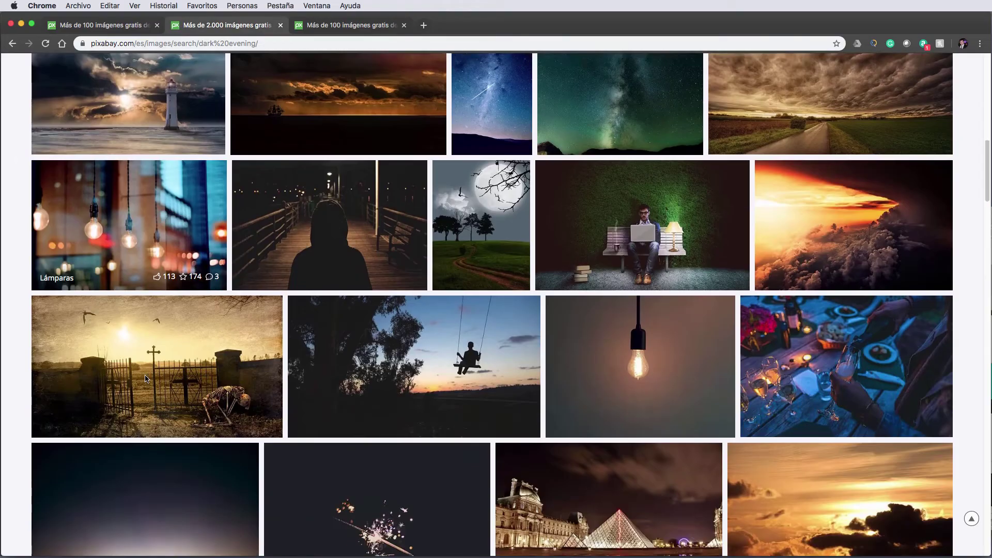
{"action": "scroll", "coordinate": [147, 379], "scroll_direction": "down", "scroll_amount": 1}
{"action": "scroll", "coordinate": [147, 378], "scroll_direction": "down", "scroll_amount": 1}
{"action": "scroll", "coordinate": [146, 380], "scroll_direction": "down", "scroll_amount": 4}
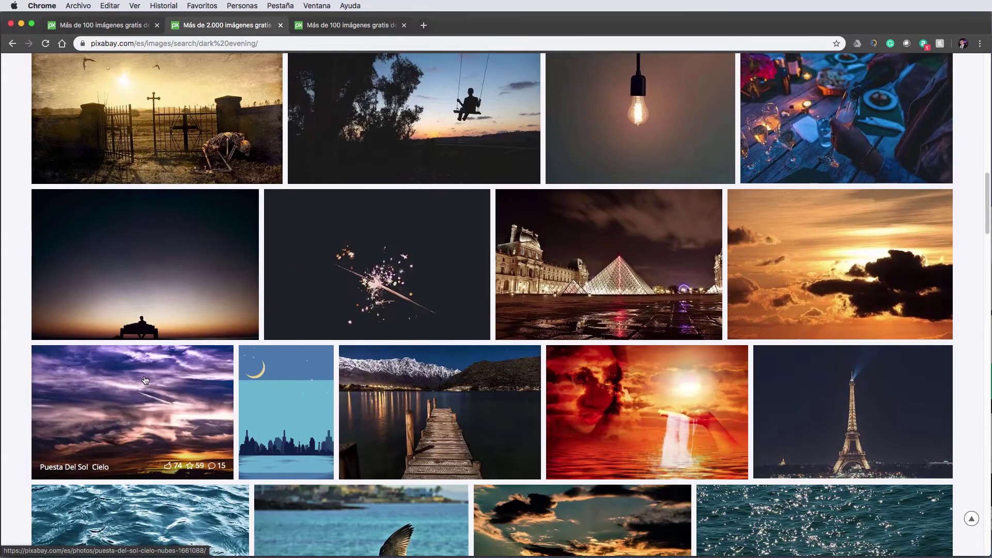
{"action": "scroll", "coordinate": [145, 380], "scroll_direction": "down", "scroll_amount": 3}
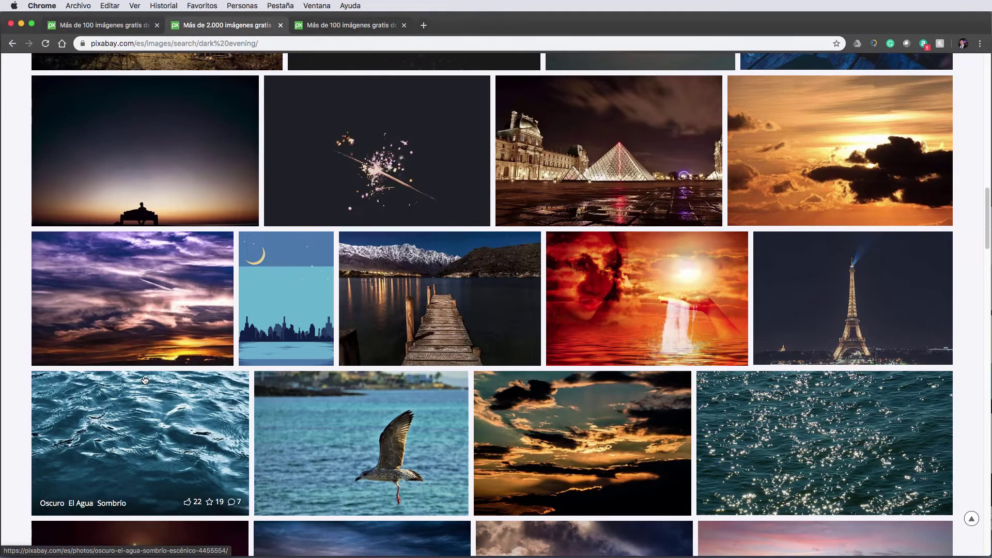
{"action": "scroll", "coordinate": [145, 380], "scroll_direction": "down", "scroll_amount": 2}
{"action": "scroll", "coordinate": [145, 380], "scroll_direction": "down", "scroll_amount": 1}
{"action": "scroll", "coordinate": [144, 380], "scroll_direction": "down", "scroll_amount": 1}
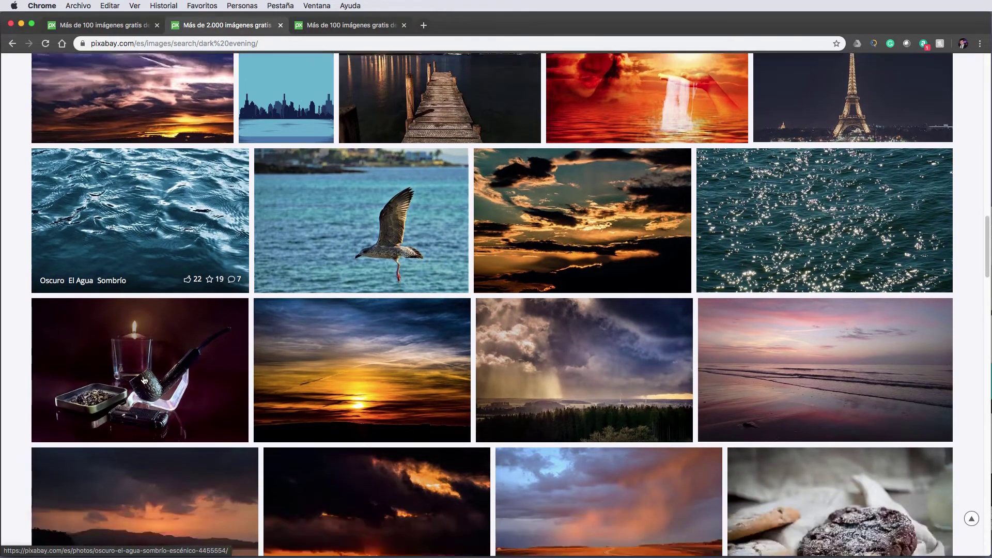
{"action": "scroll", "coordinate": [144, 381], "scroll_direction": "down", "scroll_amount": 1}
{"action": "scroll", "coordinate": [144, 380], "scroll_direction": "down", "scroll_amount": 3}
{"action": "scroll", "coordinate": [144, 380], "scroll_direction": "down", "scroll_amount": 4}
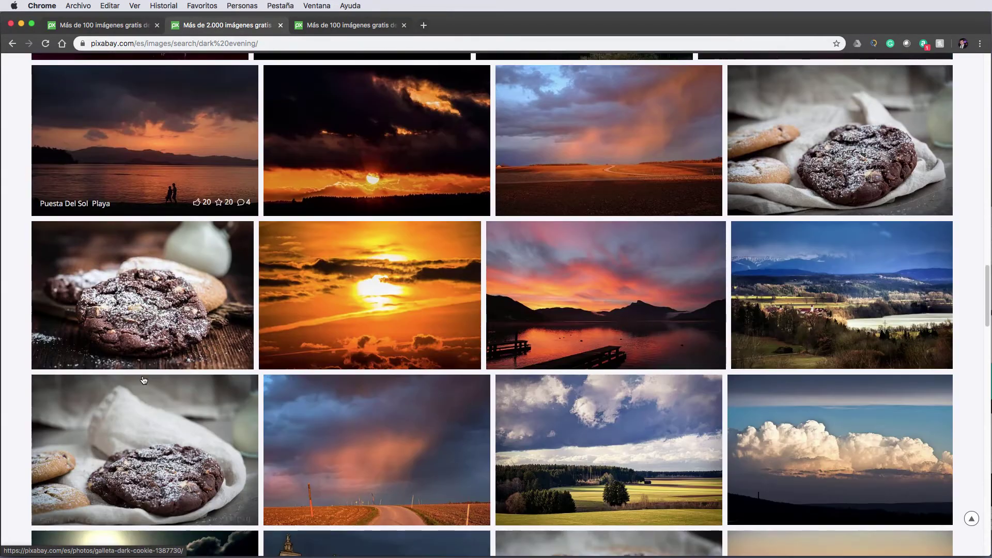
{"action": "scroll", "coordinate": [144, 380], "scroll_direction": "down", "scroll_amount": 3}
{"action": "scroll", "coordinate": [144, 380], "scroll_direction": "down", "scroll_amount": 2}
{"action": "scroll", "coordinate": [143, 380], "scroll_direction": "down", "scroll_amount": 2}
{"action": "scroll", "coordinate": [143, 380], "scroll_direction": "down", "scroll_amount": 3}
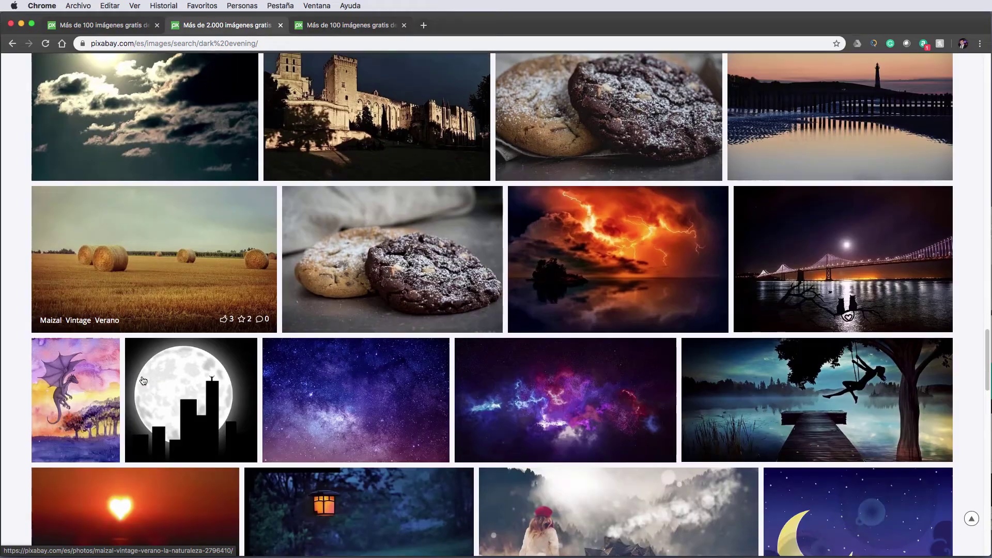
{"action": "scroll", "coordinate": [143, 380], "scroll_direction": "down", "scroll_amount": 1}
{"action": "scroll", "coordinate": [144, 380], "scroll_direction": "down", "scroll_amount": 3}
{"action": "scroll", "coordinate": [143, 380], "scroll_direction": "down", "scroll_amount": 3}
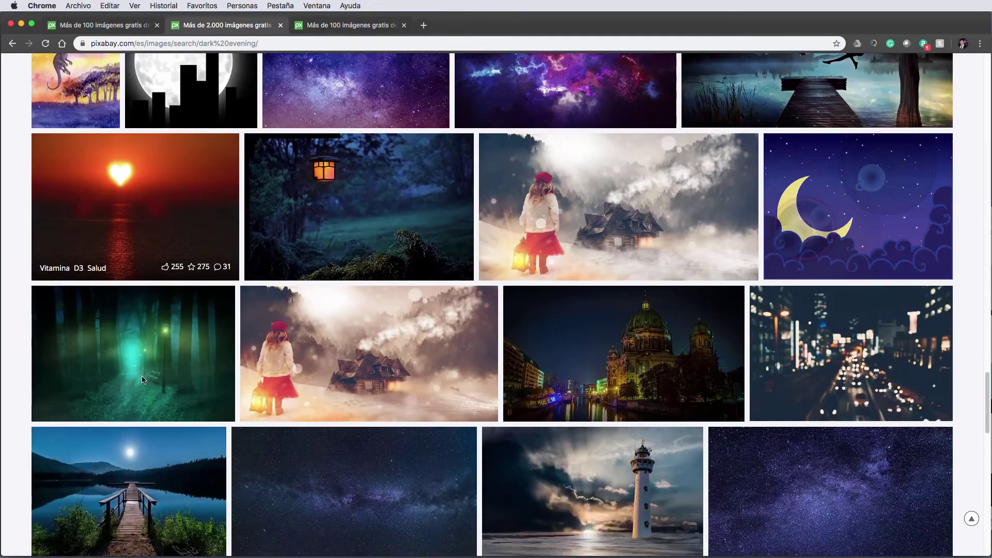
{"action": "scroll", "coordinate": [144, 381], "scroll_direction": "down", "scroll_amount": 1}
{"action": "scroll", "coordinate": [143, 380], "scroll_direction": "down", "scroll_amount": 1}
{"action": "scroll", "coordinate": [143, 379], "scroll_direction": "down", "scroll_amount": 5}
{"action": "scroll", "coordinate": [143, 379], "scroll_direction": "down", "scroll_amount": 1}
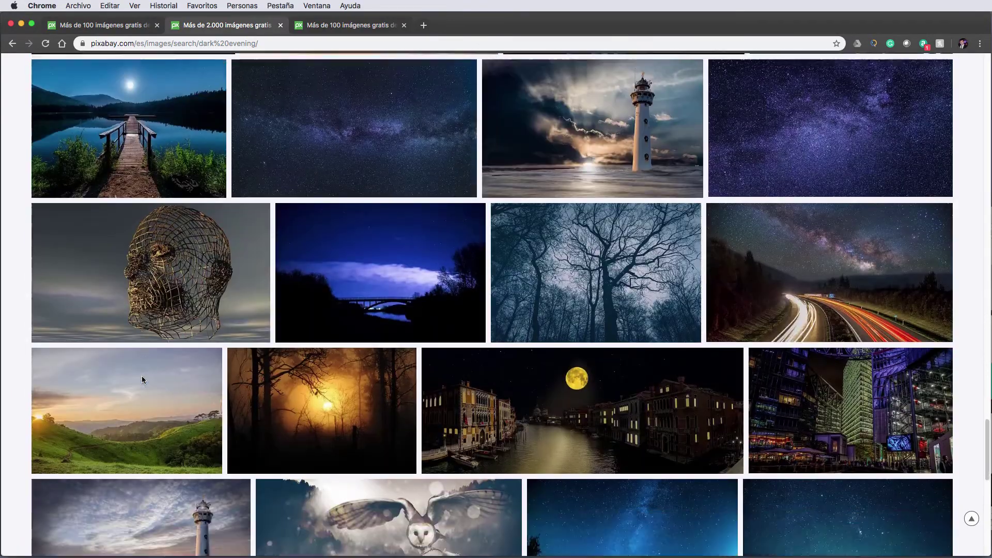
{"action": "scroll", "coordinate": [143, 380], "scroll_direction": "down", "scroll_amount": 2}
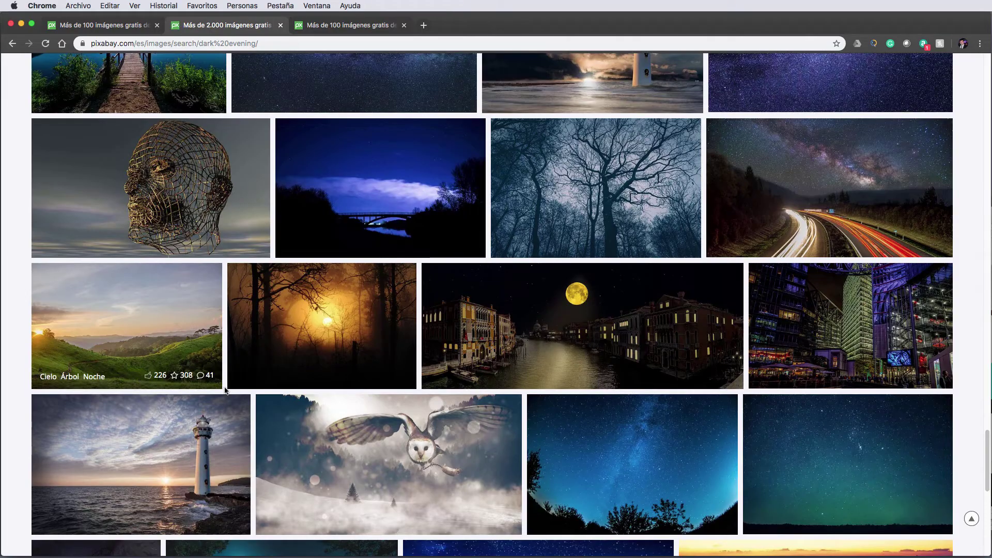
{"action": "mouse_move", "coordinate": [847, 464]}
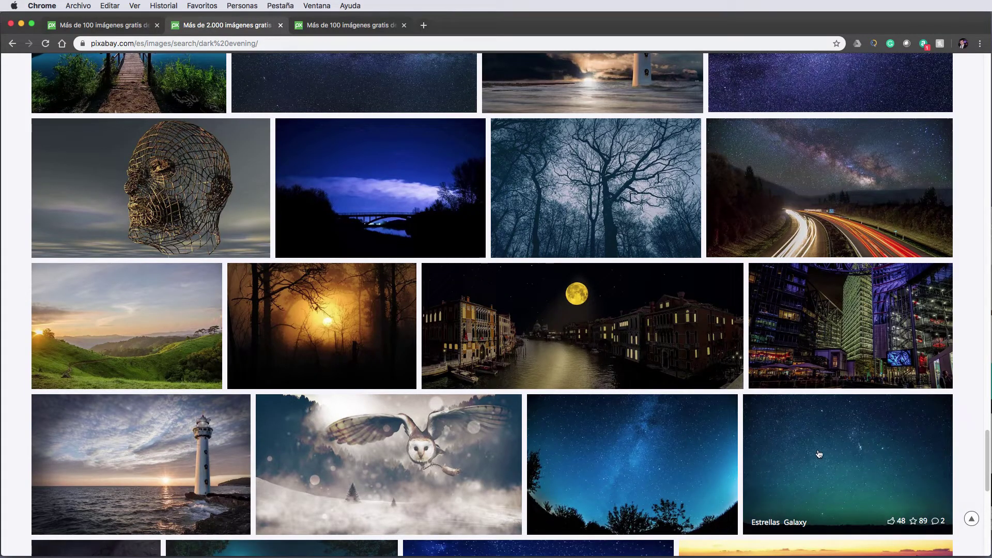
Open the Estrellas Galaxy photo on Pixabay and choose its 4608×3072 JPG download size
{"action": "left_click", "coordinate": [791, 454]}
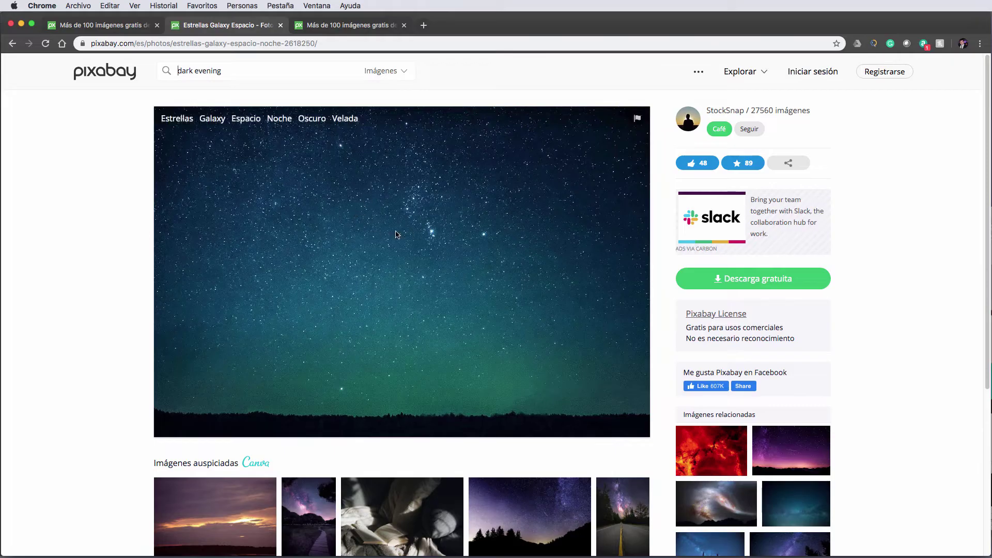
{"action": "left_click", "coordinate": [789, 285]}
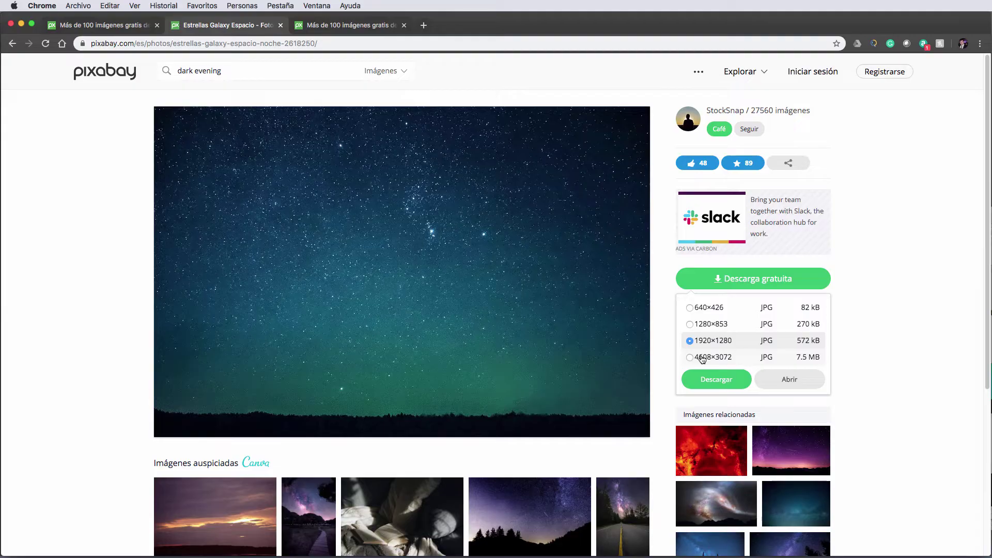
{"action": "left_click", "coordinate": [691, 357]}
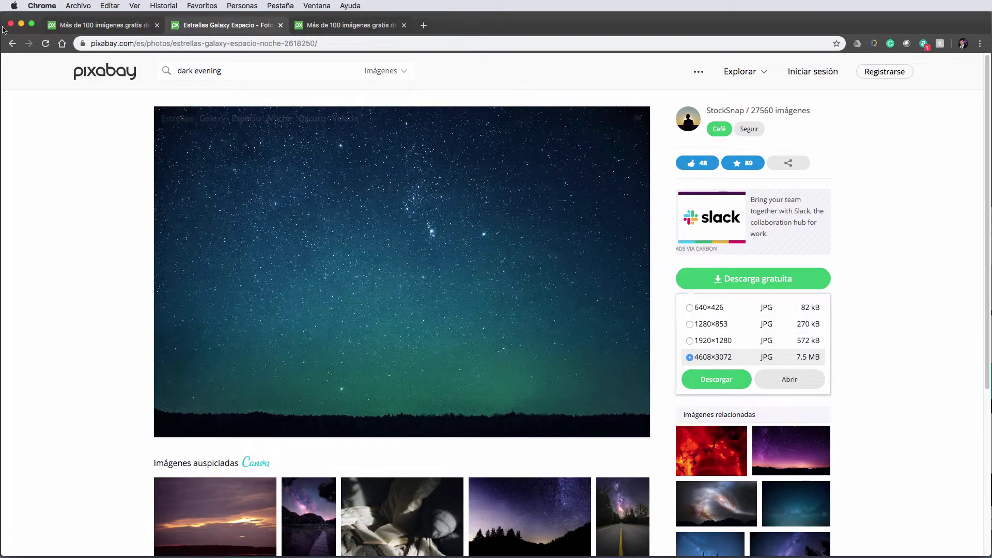
Place the starry-sky photo into Sin título-1 at top-left and scale it to span the width
{"action": "left_click", "coordinate": [21, 25]}
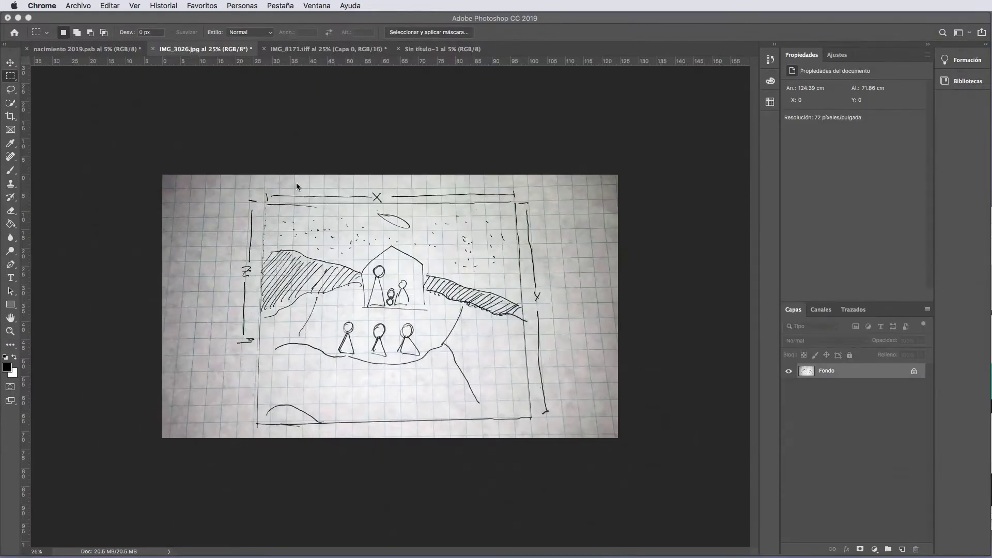
{"action": "left_click", "coordinate": [437, 53]}
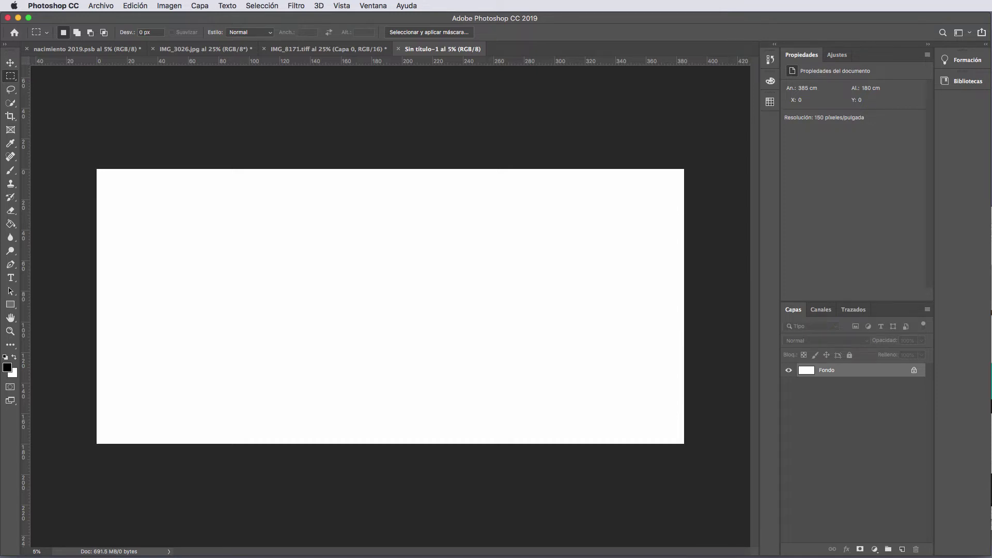
{"action": "left_click_drag", "start_coordinate": [898, 372], "coordinate": [470, 236]}
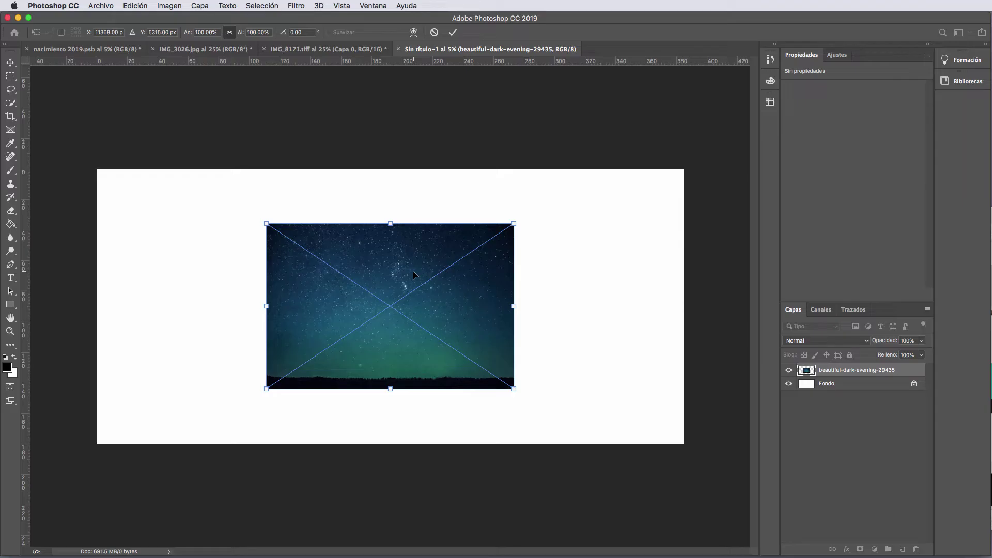
{"action": "mouse_move", "coordinate": [413, 271]}
{"action": "left_mouse_down"}
{"action": "mouse_move", "coordinate": [231, 226]}
{"action": "mouse_move", "coordinate": [242, 217]}
{"action": "left_mouse_up"}
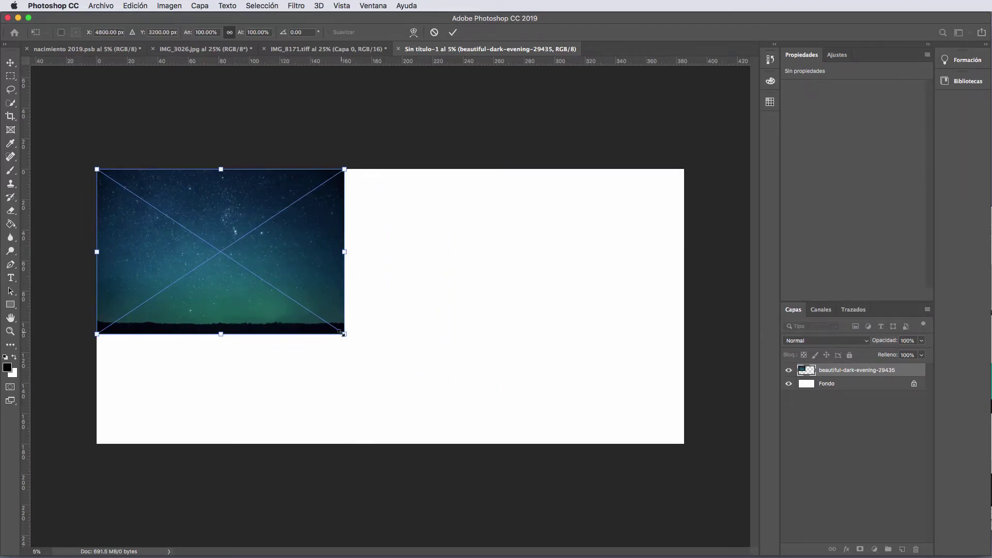
{"action": "mouse_move", "coordinate": [342, 333]}
{"action": "left_mouse_down"}
{"action": "mouse_move", "coordinate": [428, 377]}
{"action": "mouse_move", "coordinate": [581, 495]}
{"action": "left_mouse_up"}
{"action": "left_click_drag", "start_coordinate": [630, 524], "coordinate": [682, 555]}
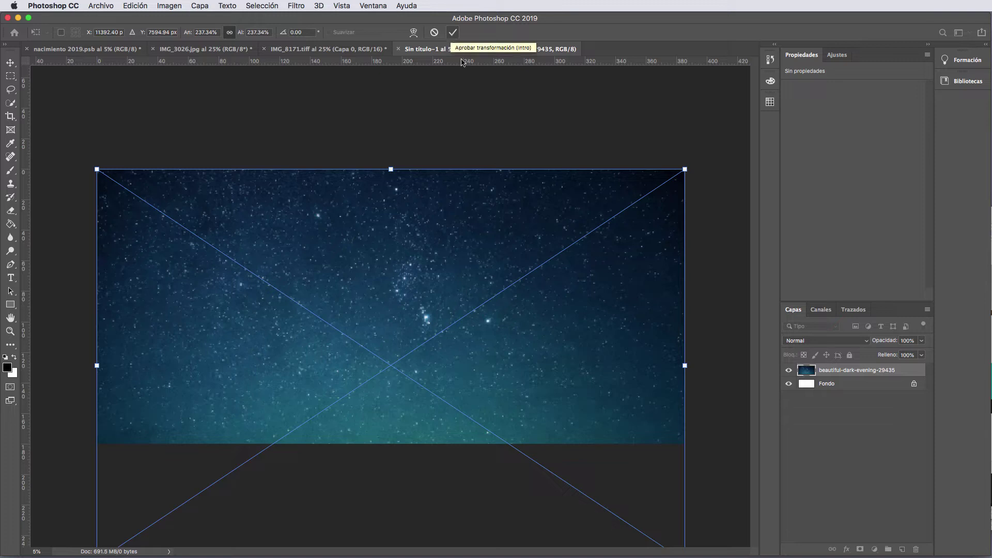
Commit the starry-sky transform and compare it with the nacimiento 2019.psb composite
{"action": "left_click", "coordinate": [452, 33]}
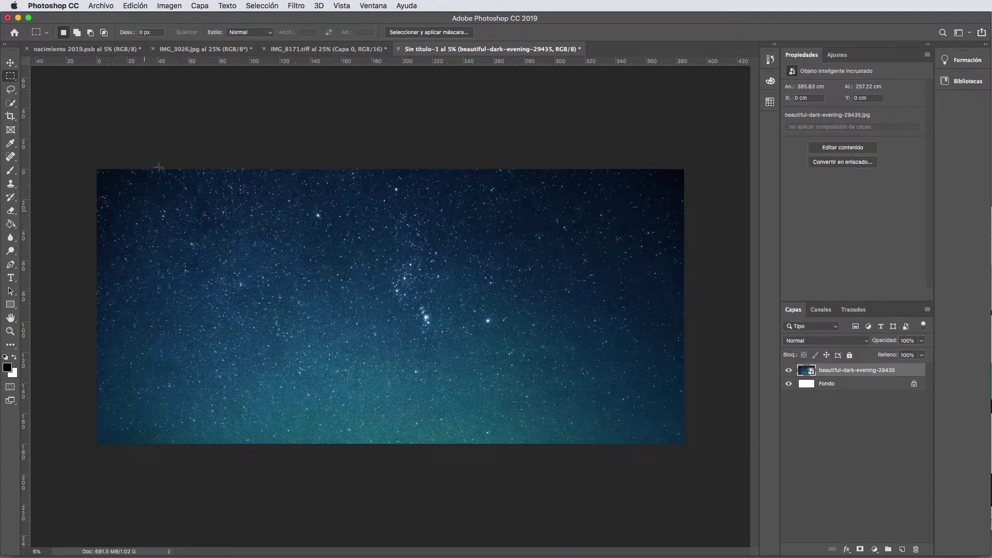
{"action": "left_click", "coordinate": [68, 50]}
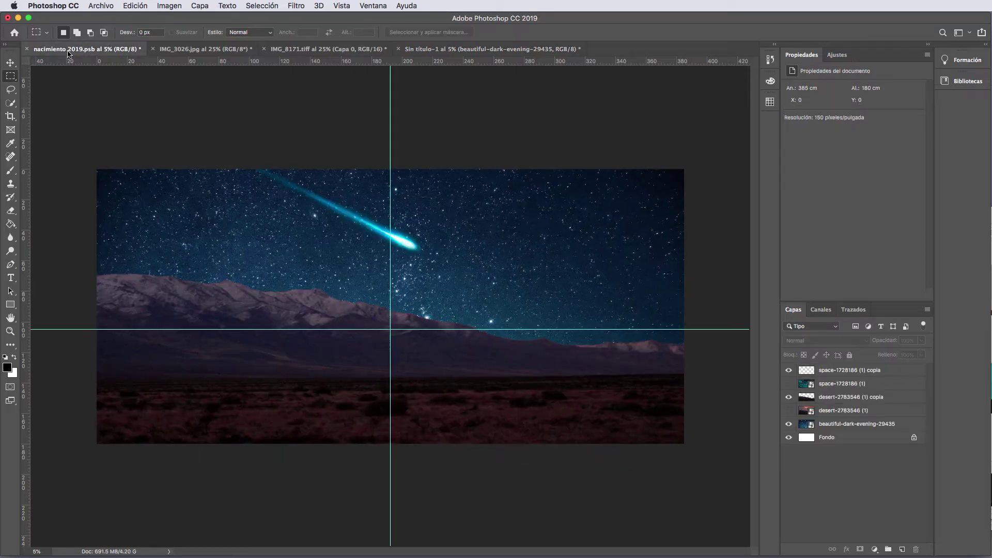
{"action": "left_click", "coordinate": [531, 50]}
{"action": "left_click", "coordinate": [84, 49]}
Compare the starry-sky document with the nativity photo and sketch, ending on nacimiento 2019.psb
{"action": "left_click", "coordinate": [508, 52]}
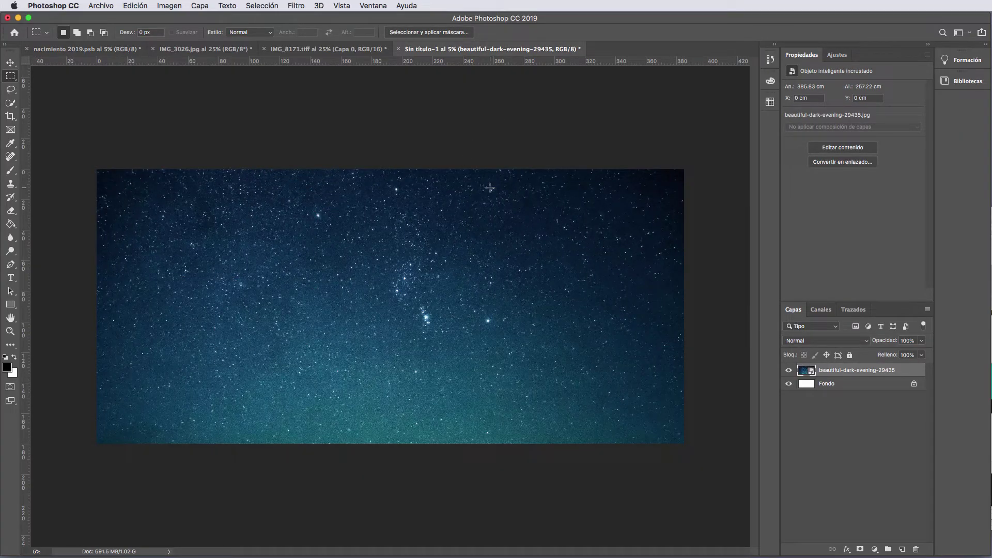
{"action": "left_click", "coordinate": [83, 49]}
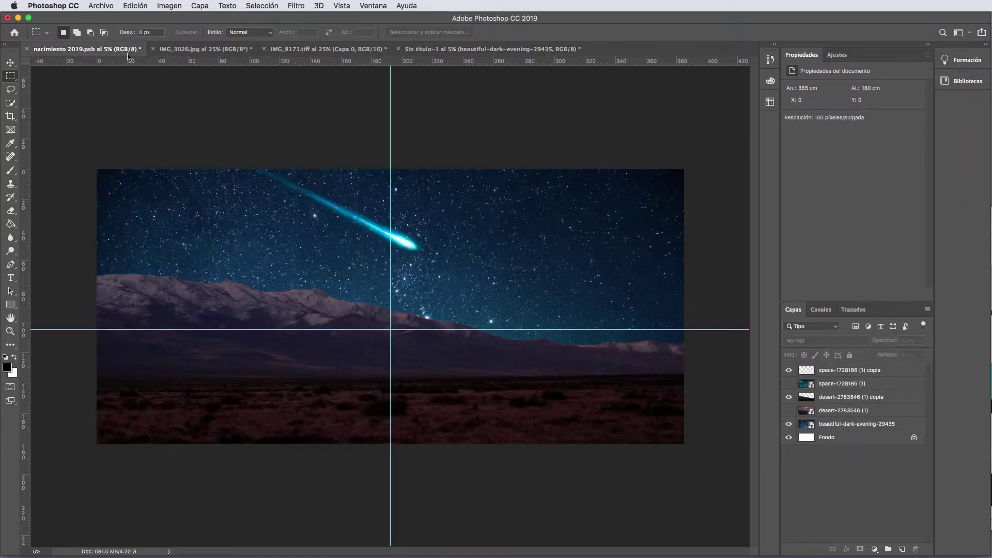
{"action": "left_click", "coordinate": [537, 51]}
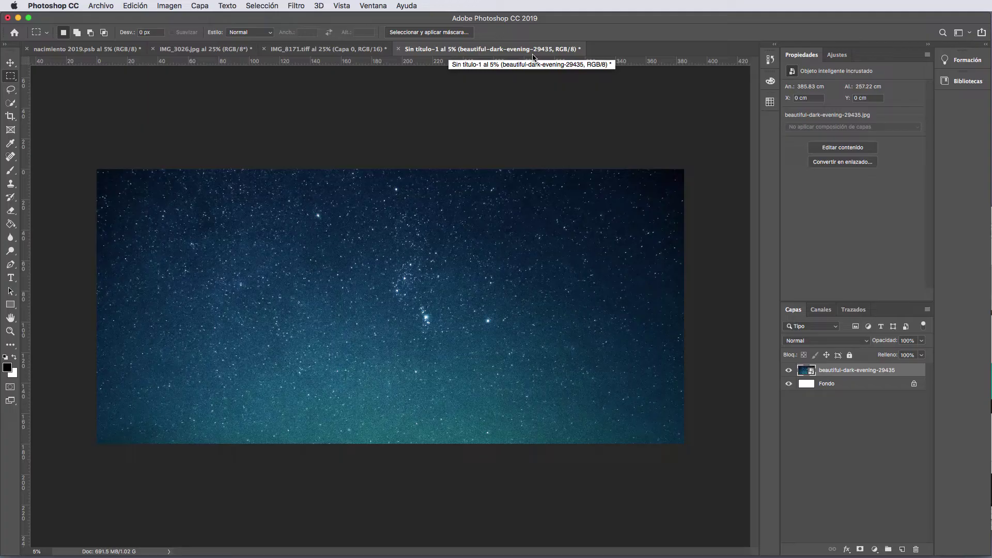
{"action": "left_click", "coordinate": [299, 49]}
{"action": "left_click", "coordinate": [204, 49]}
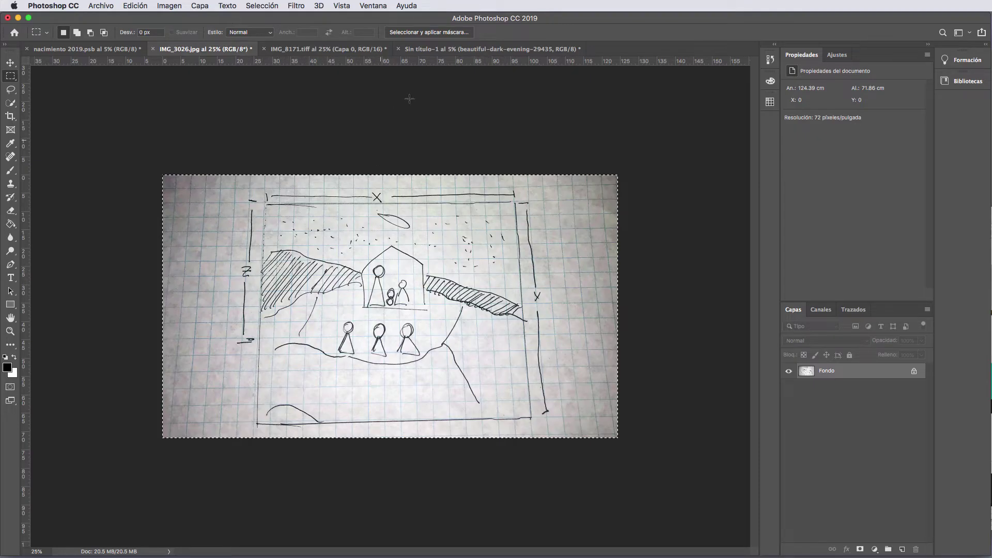
{"action": "left_click", "coordinate": [437, 49]}
{"action": "left_click", "coordinate": [352, 49]}
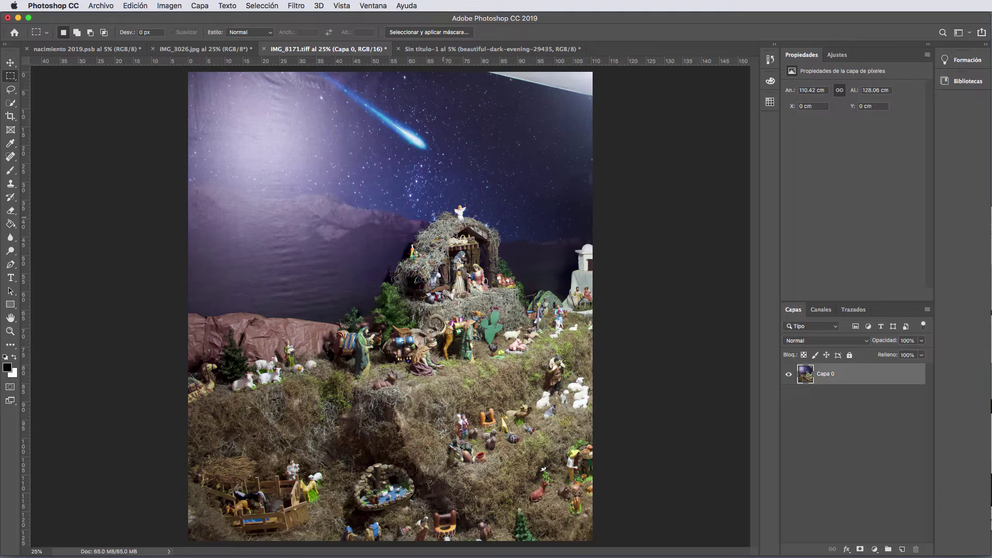
{"action": "left_click", "coordinate": [93, 52]}
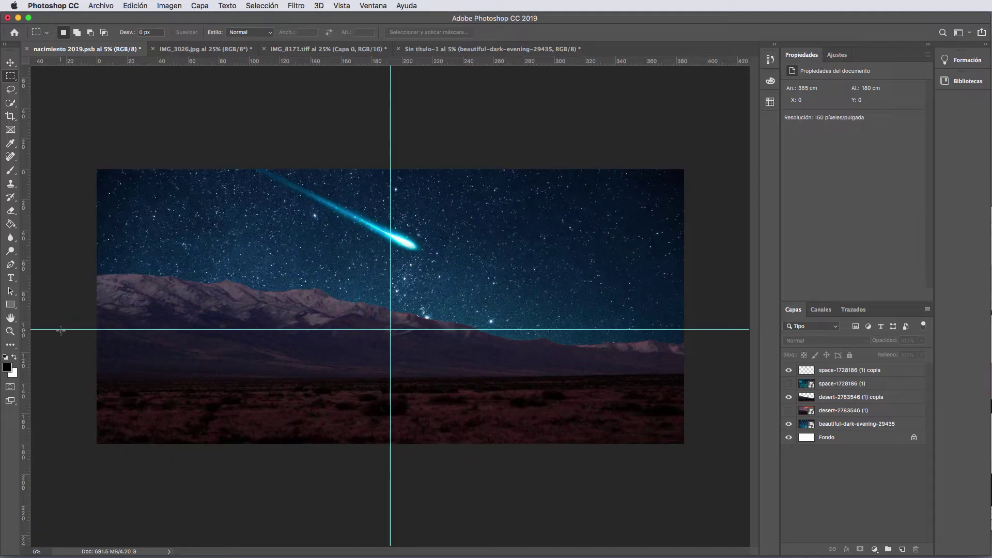
Zoom and pan around nacimiento 2019.psb, then return to the Sin título-1 starry-sky document
{"action": "scroll", "coordinate": [28, 338], "scroll_direction": "up", "scroll_amount": 1}
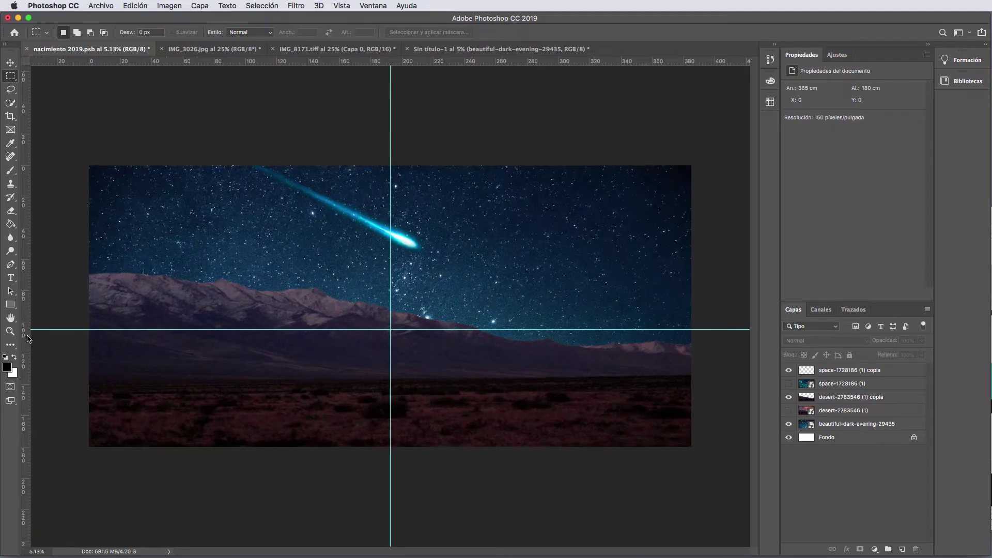
{"action": "scroll", "coordinate": [28, 338], "scroll_direction": "up", "scroll_amount": 3}
{"action": "scroll", "coordinate": [21, 341], "scroll_direction": "down", "scroll_amount": 1}
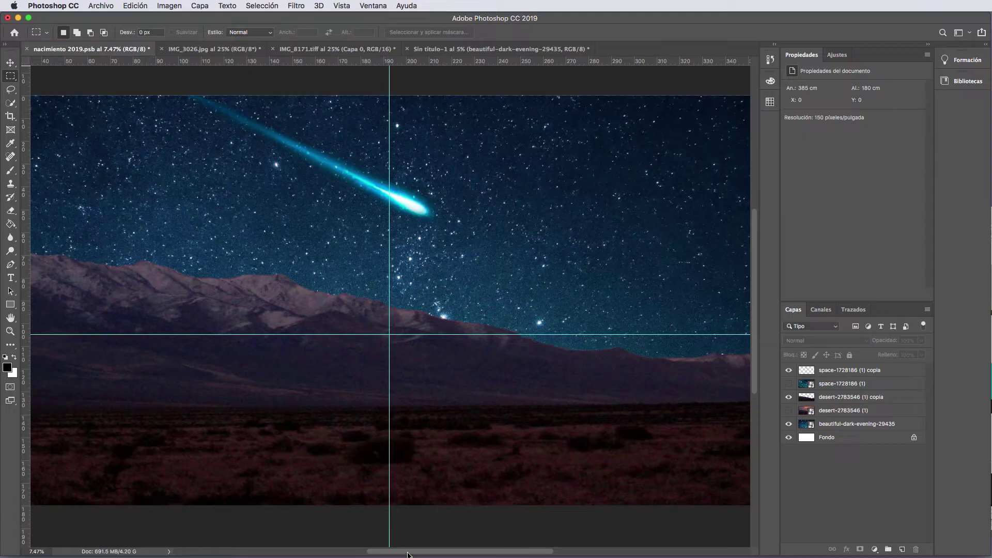
{"action": "left_click_drag", "start_coordinate": [408, 551], "coordinate": [380, 551]}
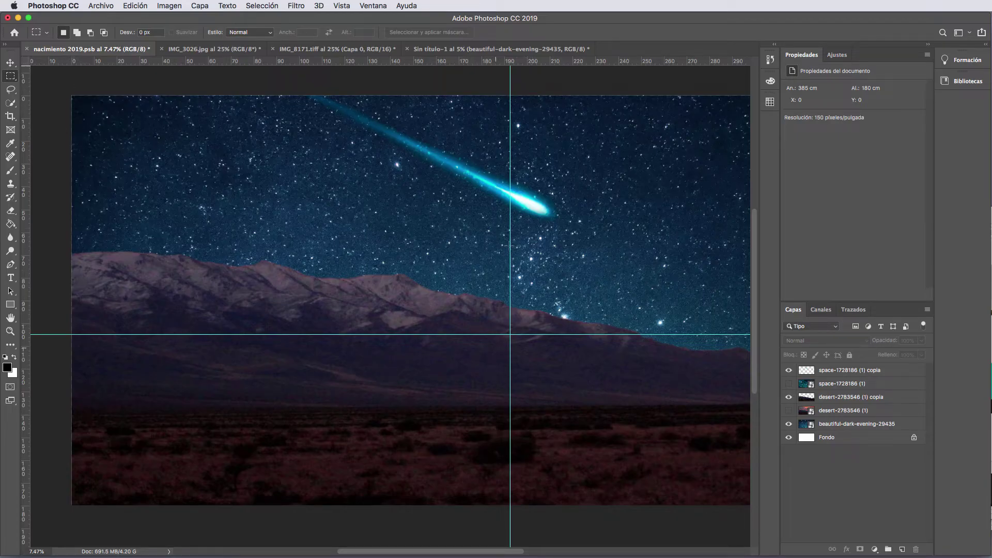
{"action": "left_click", "coordinate": [428, 50]}
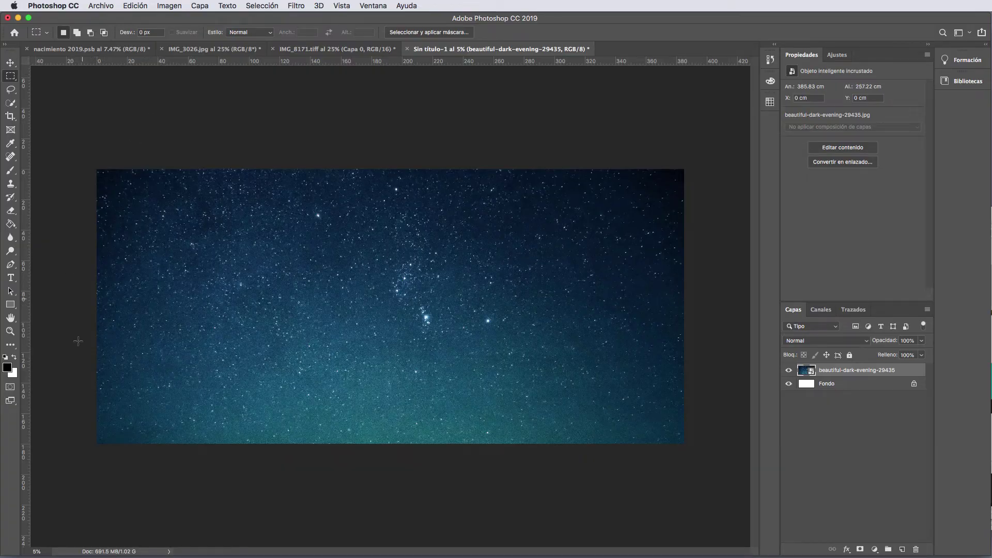
Zoom in and drag a horizontal guide across the starry sky to just below mid-height
{"action": "scroll", "coordinate": [77, 347], "scroll_direction": "up", "scroll_amount": 1}
{"action": "scroll", "coordinate": [77, 346], "scroll_direction": "up", "scroll_amount": 1}
{"action": "scroll", "coordinate": [77, 346], "scroll_direction": "up", "scroll_amount": 1}
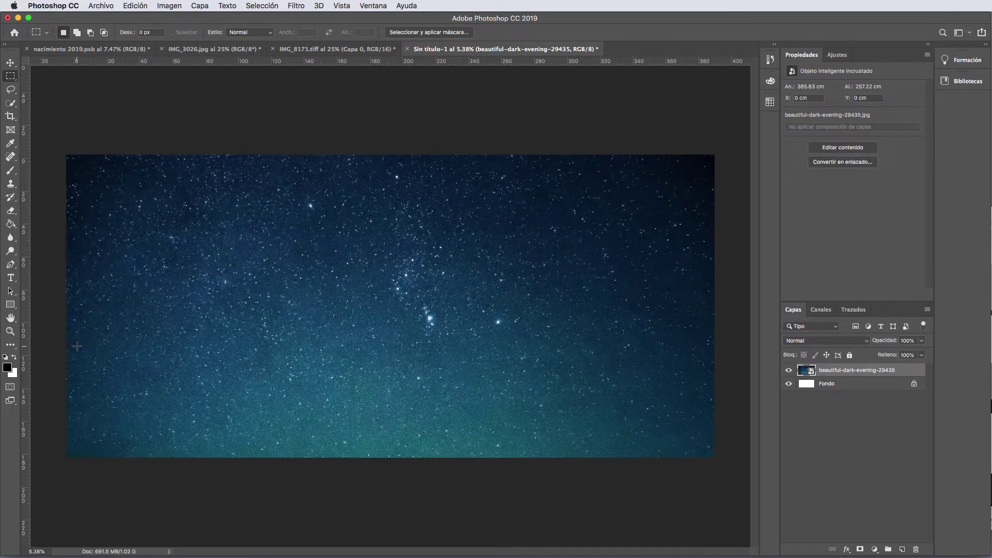
{"action": "scroll", "coordinate": [77, 346], "scroll_direction": "up", "scroll_amount": 1}
{"action": "scroll", "coordinate": [77, 346], "scroll_direction": "up", "scroll_amount": 1}
{"action": "scroll", "coordinate": [77, 346], "scroll_direction": "up", "scroll_amount": 1}
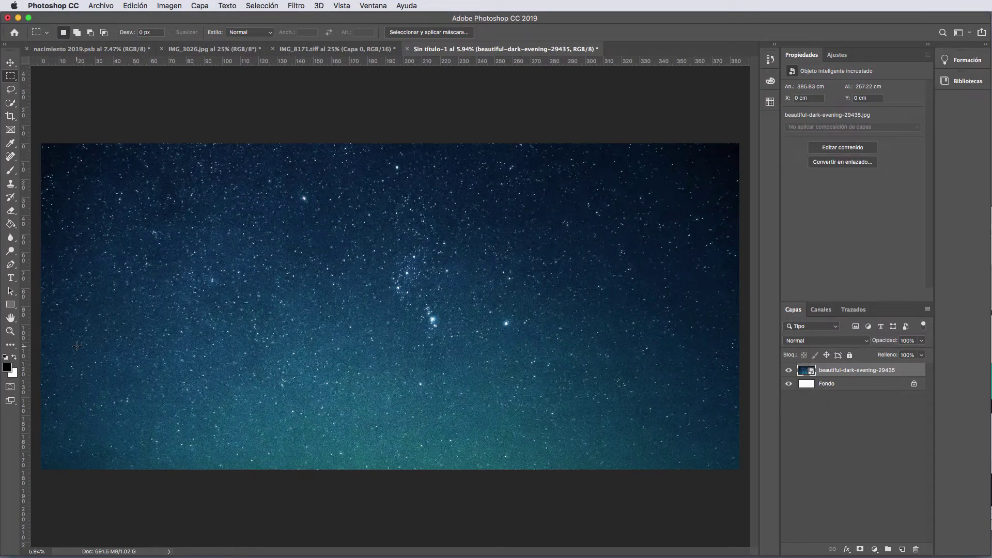
{"action": "scroll", "coordinate": [77, 346], "scroll_direction": "up", "scroll_amount": 1}
{"action": "scroll", "coordinate": [77, 346], "scroll_direction": "up", "scroll_amount": 1}
{"action": "scroll", "coordinate": [77, 346], "scroll_direction": "up", "scroll_amount": 1}
{"action": "scroll", "coordinate": [77, 346], "scroll_direction": "up", "scroll_amount": 1}
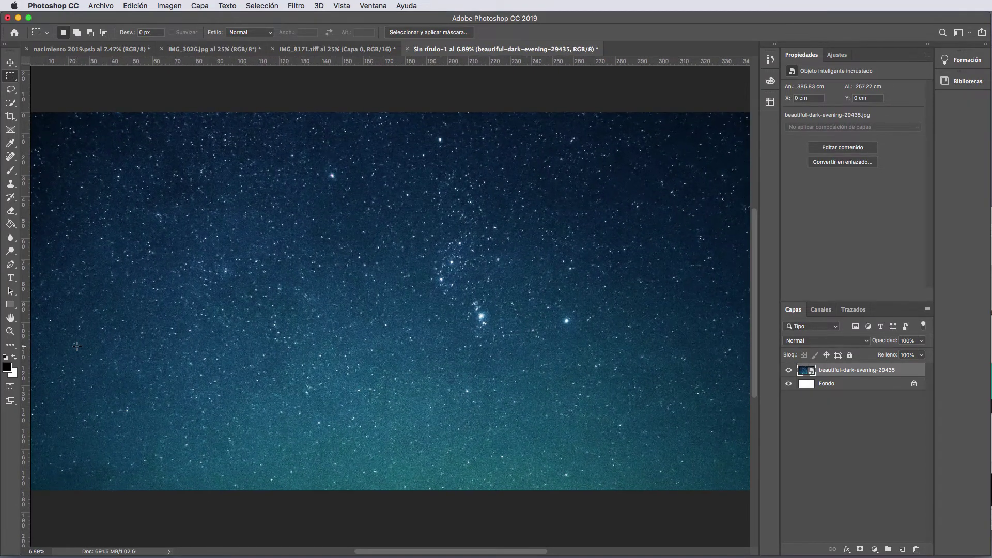
{"action": "scroll", "coordinate": [77, 346], "scroll_direction": "up", "scroll_amount": 1}
{"action": "scroll", "coordinate": [77, 346], "scroll_direction": "up", "scroll_amount": 1}
{"action": "scroll", "coordinate": [77, 346], "scroll_direction": "up", "scroll_amount": 1}
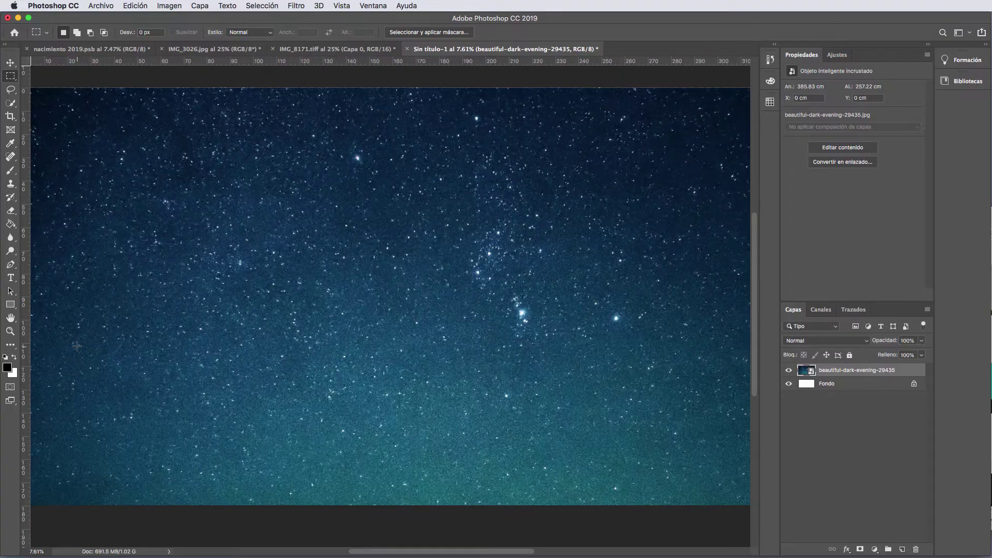
{"action": "scroll", "coordinate": [77, 346], "scroll_direction": "up", "scroll_amount": 1}
{"action": "scroll", "coordinate": [77, 346], "scroll_direction": "up", "scroll_amount": 1}
{"action": "scroll", "coordinate": [77, 346], "scroll_direction": "up", "scroll_amount": 1}
{"action": "scroll", "coordinate": [77, 346], "scroll_direction": "up", "scroll_amount": 1}
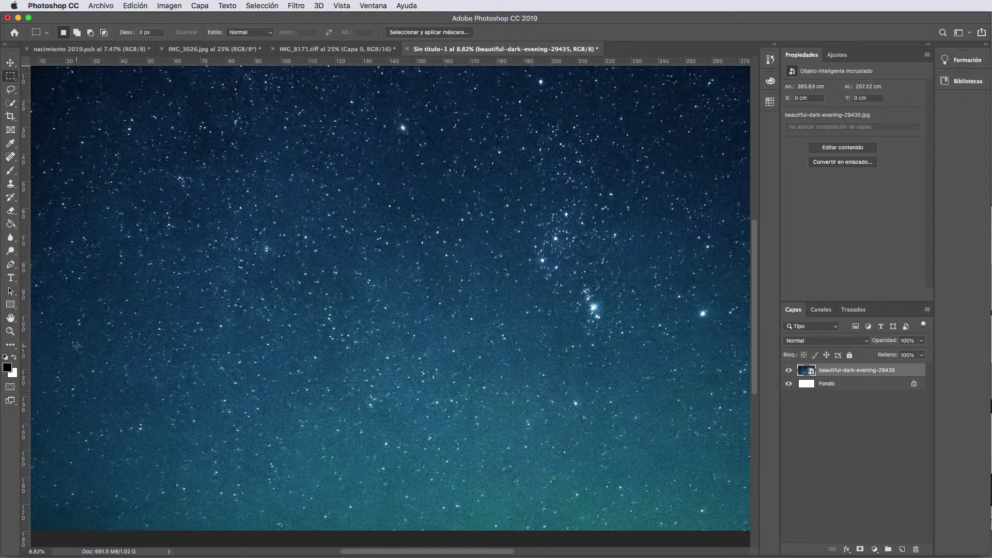
{"action": "scroll", "coordinate": [76, 346], "scroll_direction": "up", "scroll_amount": 1}
{"action": "scroll", "coordinate": [77, 346], "scroll_direction": "up", "scroll_amount": 1}
{"action": "scroll", "coordinate": [77, 346], "scroll_direction": "up", "scroll_amount": 1}
{"action": "scroll", "coordinate": [77, 346], "scroll_direction": "up", "scroll_amount": 1}
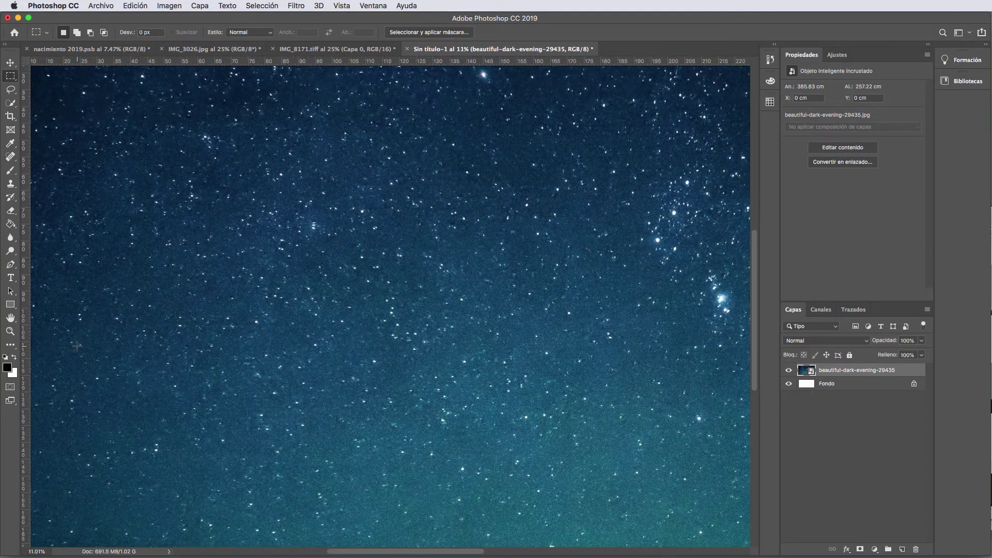
{"action": "scroll", "coordinate": [77, 346], "scroll_direction": "up", "scroll_amount": 1}
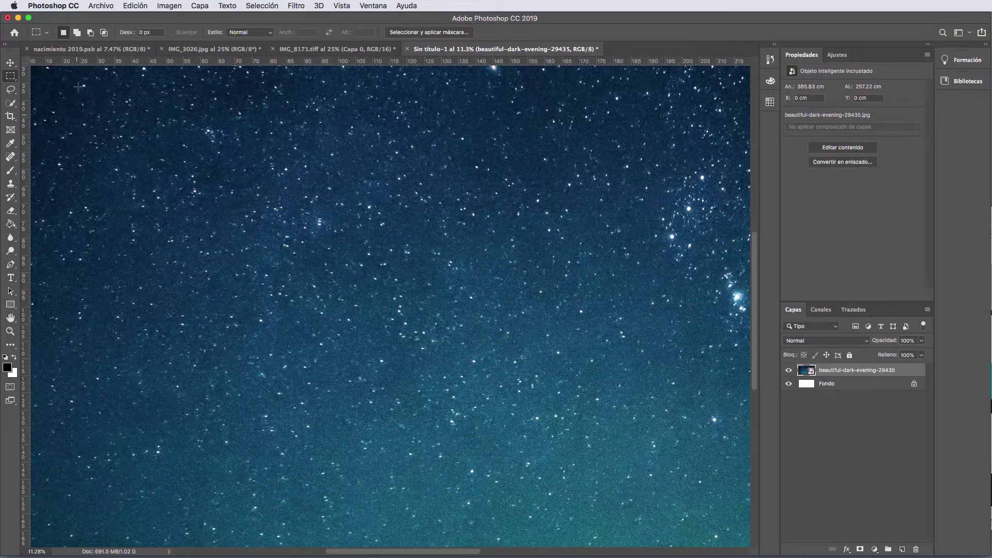
{"action": "mouse_move", "coordinate": [114, 62]}
{"action": "left_mouse_down"}
{"action": "mouse_move", "coordinate": [96, 341]}
{"action": "mouse_move", "coordinate": [99, 325]}
{"action": "left_mouse_up"}
{"action": "scroll", "coordinate": [364, 423], "scroll_direction": "down", "scroll_amount": 2}
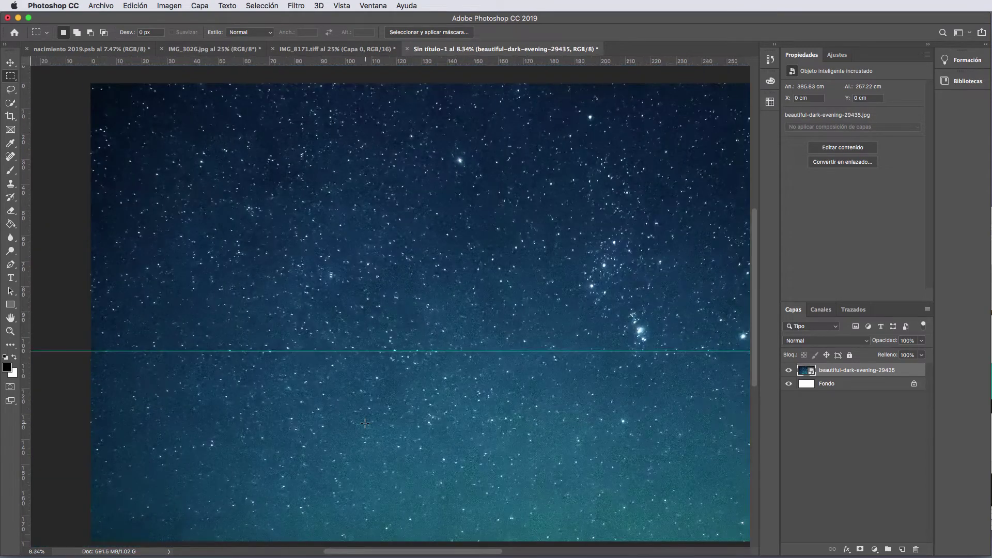
{"action": "scroll", "coordinate": [364, 423], "scroll_direction": "down", "scroll_amount": 2}
{"action": "scroll", "coordinate": [365, 423], "scroll_direction": "down", "scroll_amount": 2}
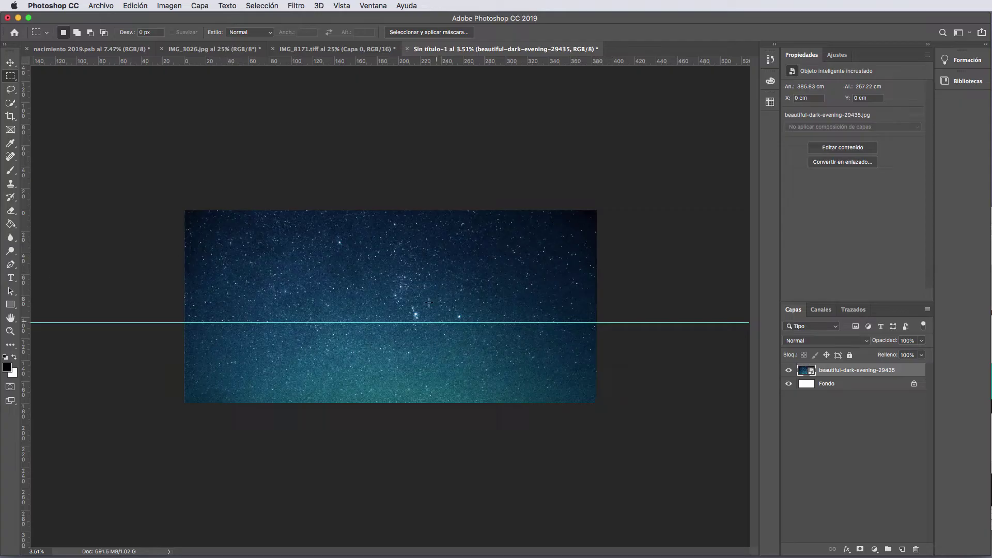
{"action": "scroll", "coordinate": [399, 300], "scroll_direction": "up", "scroll_amount": 5}
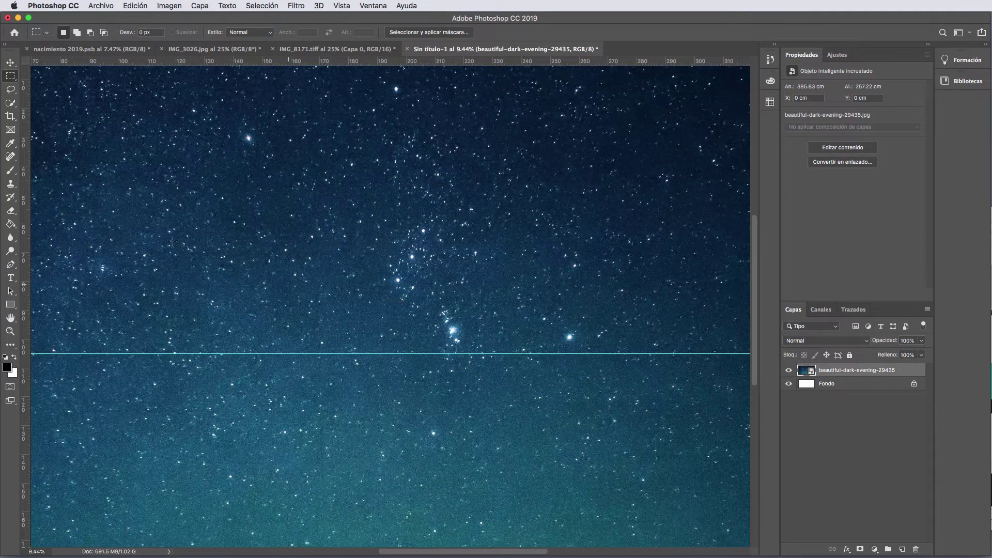
Add a vertical guide at about X = 180 cm and zoom out to see the whole image
{"action": "left_click_drag", "start_coordinate": [23, 223], "coordinate": [378, 249]}
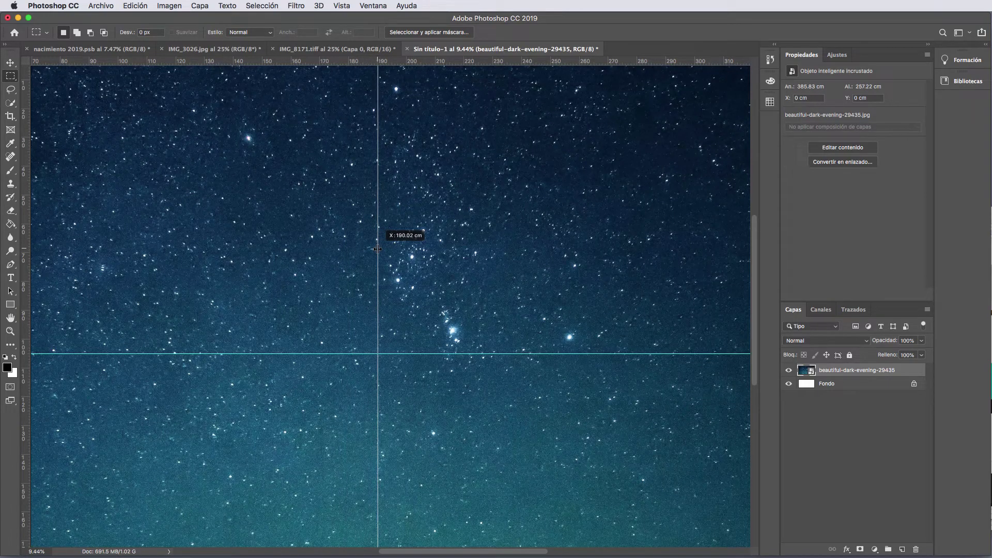
{"action": "scroll", "coordinate": [378, 278], "scroll_direction": "down", "scroll_amount": 5}
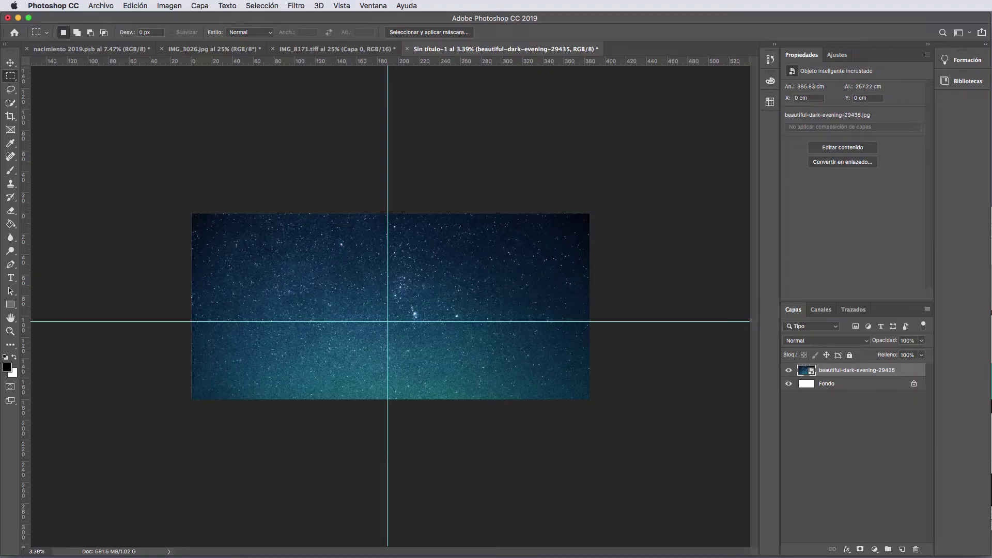
Return to the night desert search results in Chrome and open the red desert sunset photo
{"action": "key", "text": "super+Tab"}
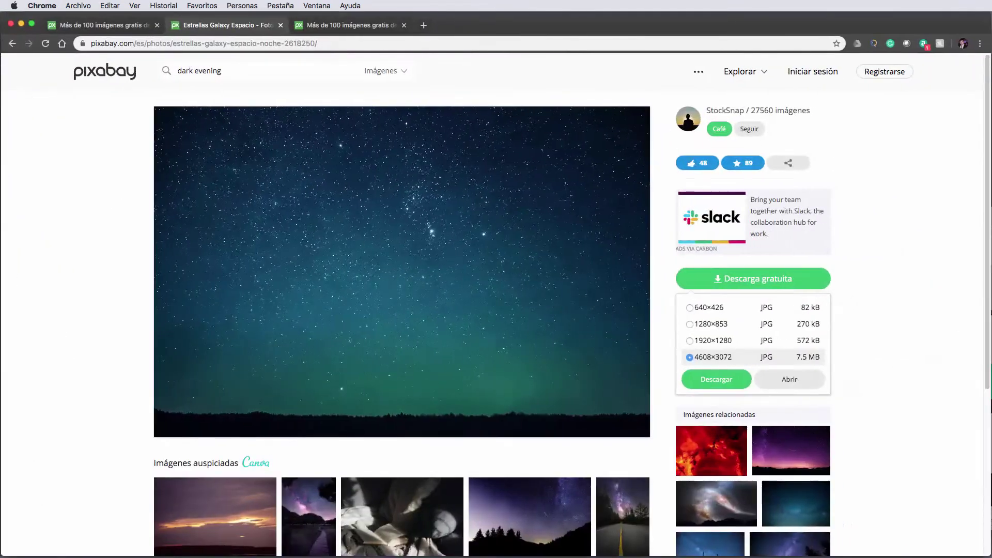
{"action": "key", "text": "ctrl+shift+Tab"}
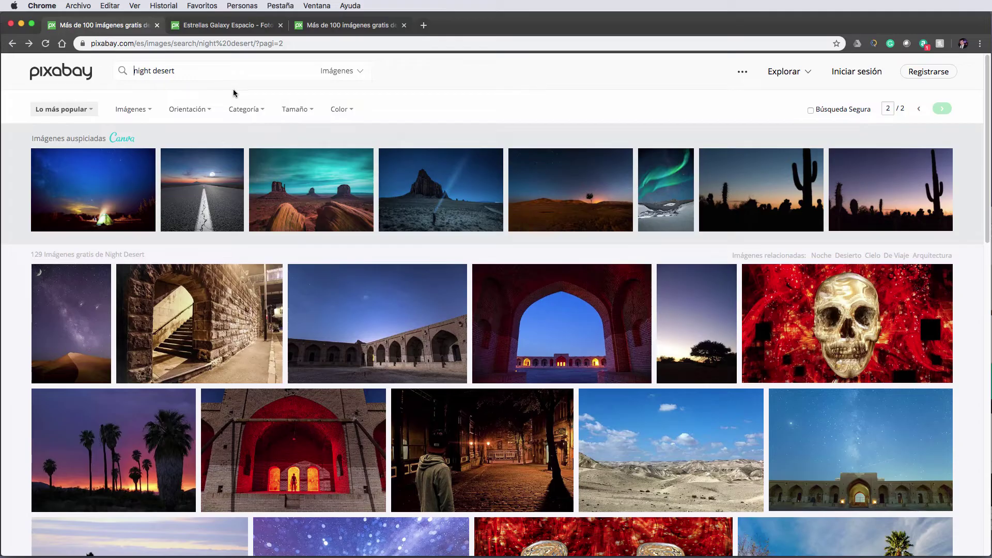
{"action": "scroll", "coordinate": [11, 231], "scroll_direction": "down", "scroll_amount": 2}
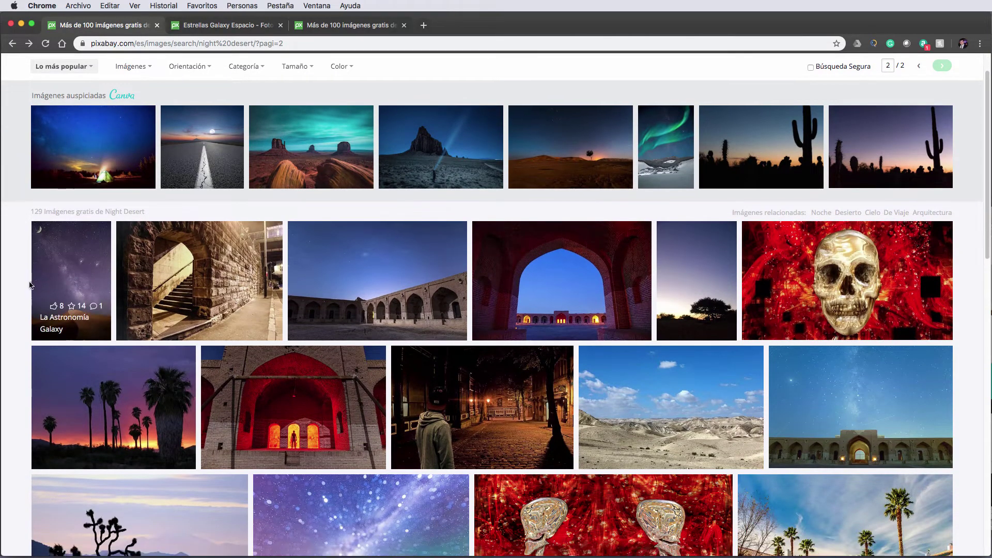
{"action": "scroll", "coordinate": [23, 269], "scroll_direction": "down", "scroll_amount": 5}
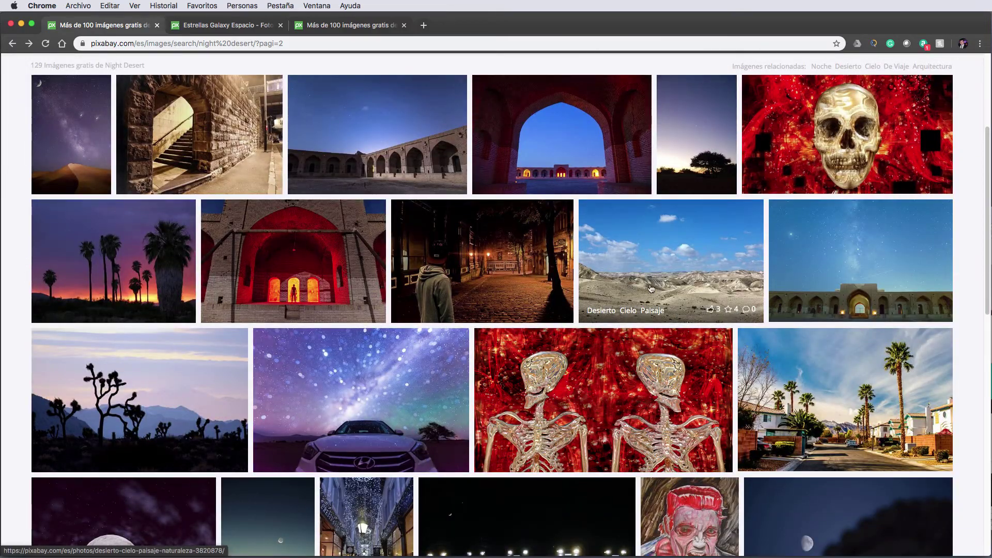
{"action": "mouse_move", "coordinate": [526, 372]}
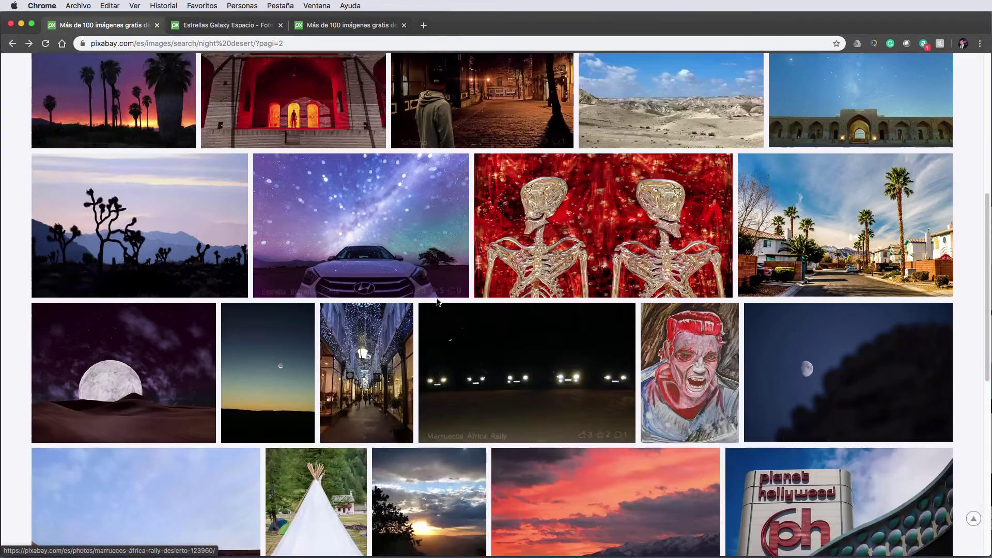
{"action": "scroll", "coordinate": [438, 303], "scroll_direction": "down", "scroll_amount": 5}
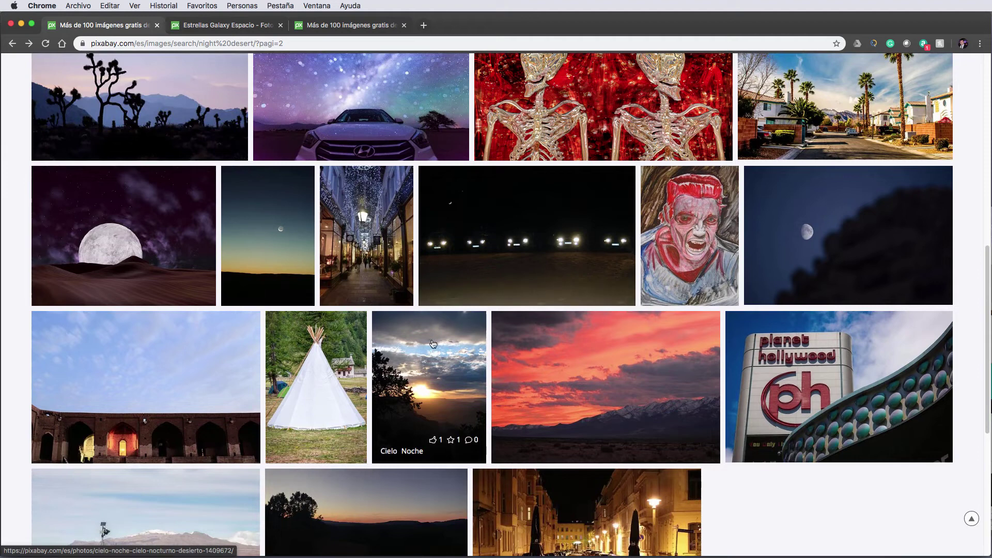
{"action": "mouse_move", "coordinate": [606, 496]}
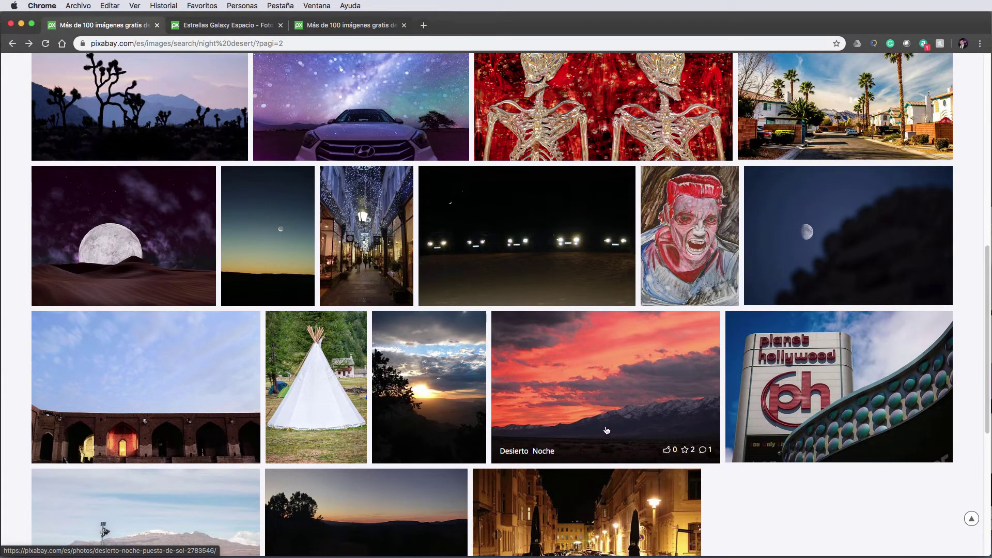
{"action": "left_click", "coordinate": [607, 430]}
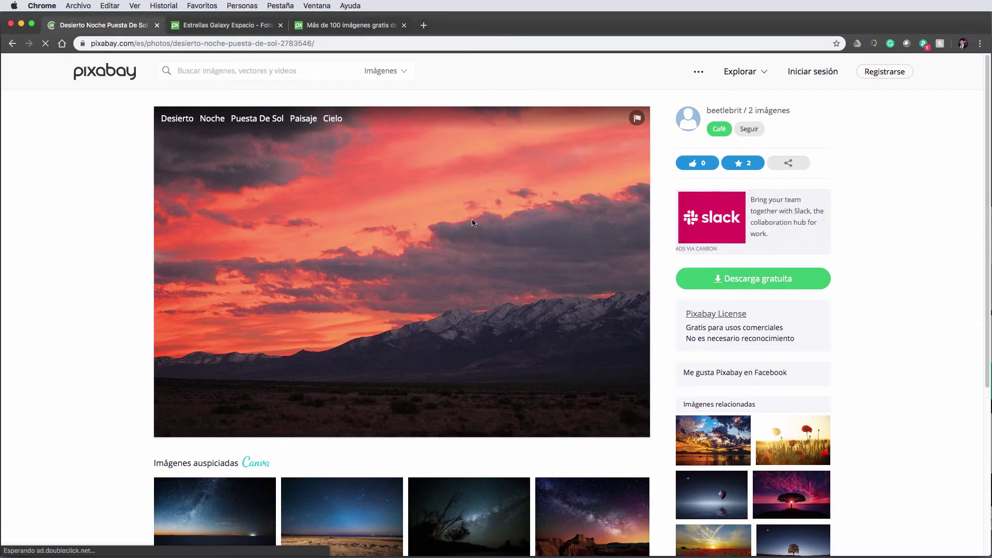
Download the photo at its largest 5184×3456 size and minimise the browser
{"action": "left_click", "coordinate": [742, 289]}
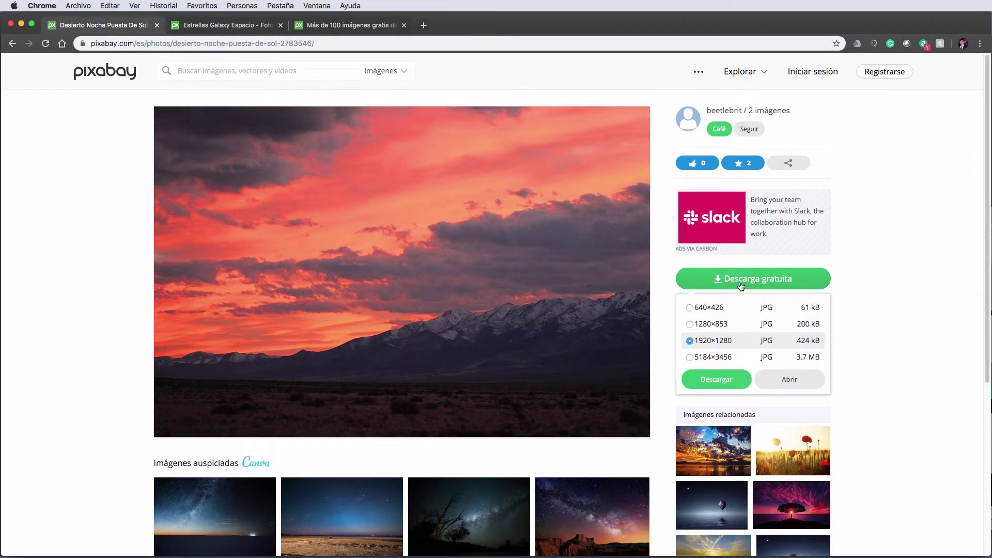
{"action": "left_click", "coordinate": [706, 357]}
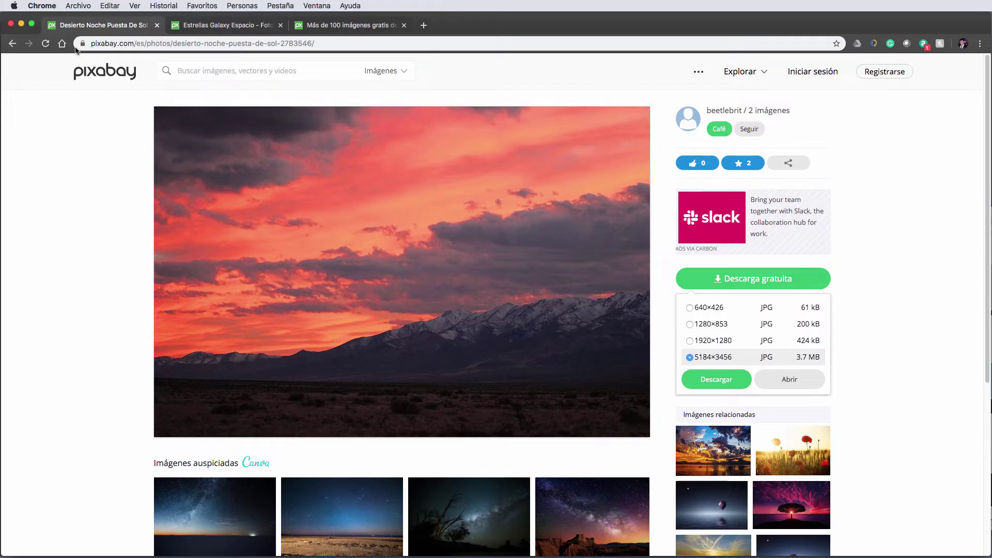
{"action": "left_click", "coordinate": [21, 25]}
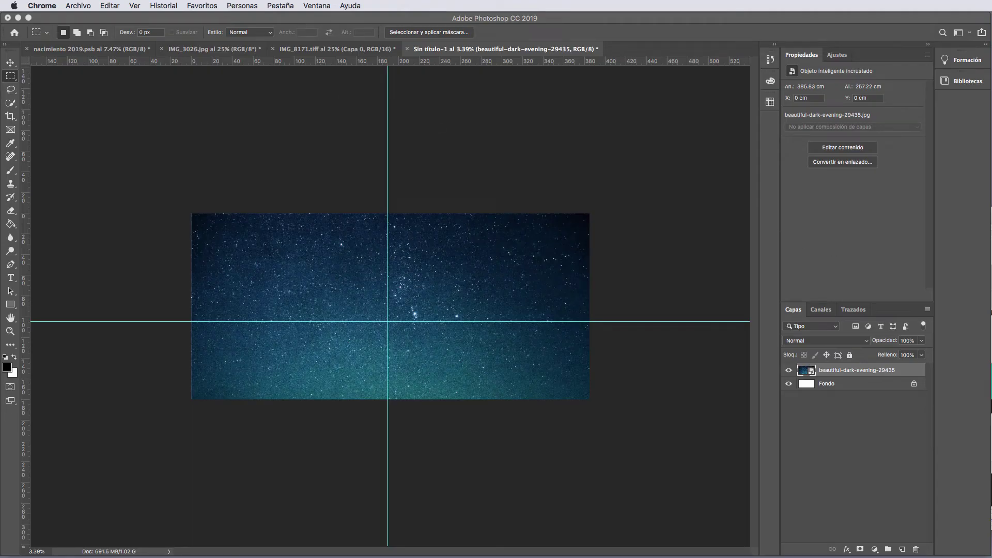
Place desert-2783546 (1).jpg, scale and position it over the whole canvas, and commit it
{"action": "left_click_drag", "start_coordinate": [984, 493], "coordinate": [413, 312]}
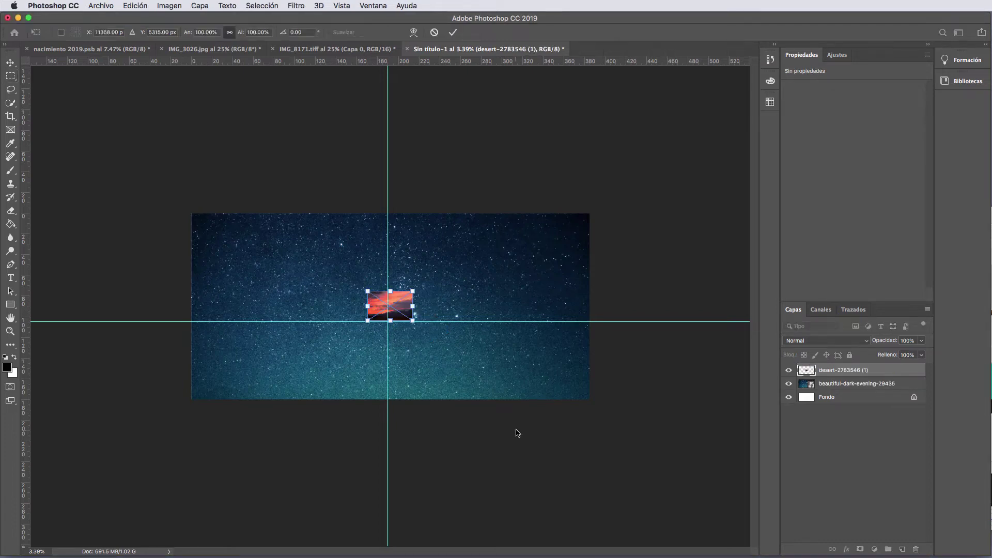
{"action": "mouse_move", "coordinate": [393, 309]}
{"action": "left_mouse_down"}
{"action": "mouse_move", "coordinate": [217, 231]}
{"action": "mouse_move", "coordinate": [600, 453]}
{"action": "left_mouse_up"}
{"action": "left_click_drag", "start_coordinate": [457, 383], "coordinate": [457, 317]}
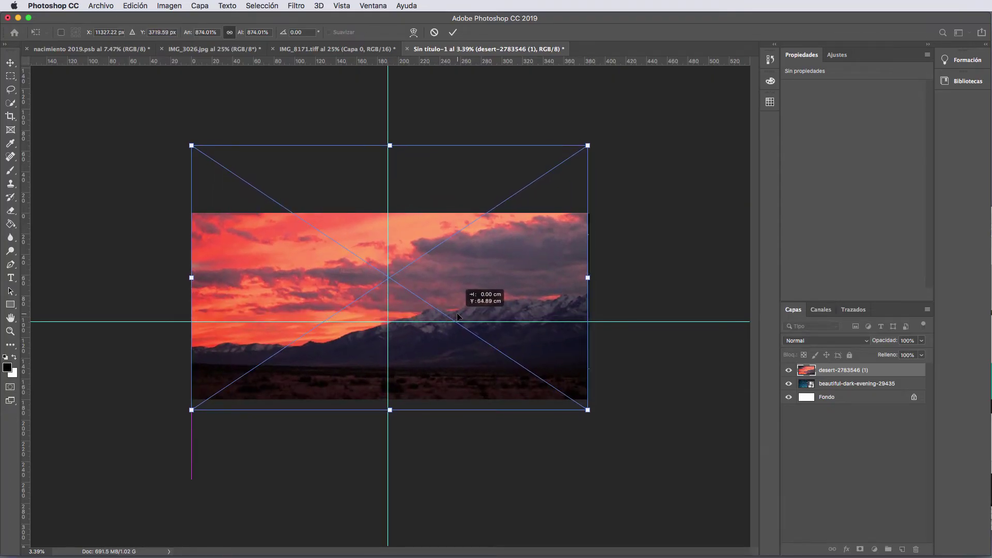
{"action": "left_click_drag", "start_coordinate": [457, 317], "coordinate": [458, 300]}
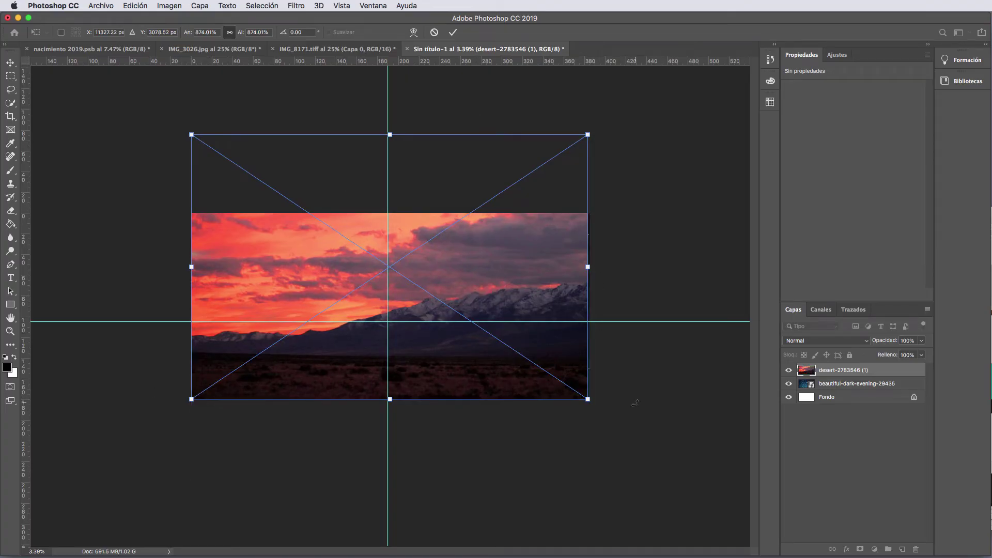
{"action": "left_click_drag", "start_coordinate": [590, 401], "coordinate": [592, 403]}
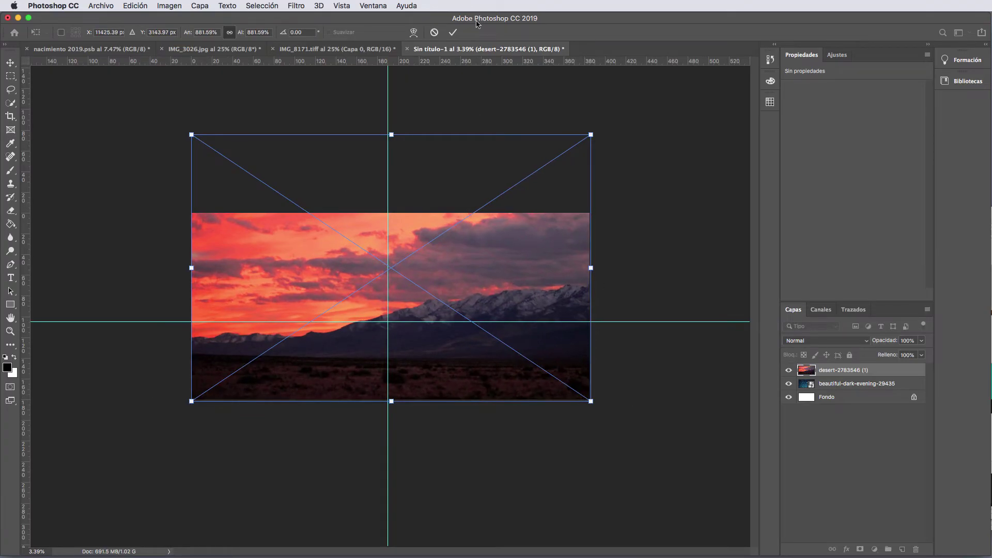
{"action": "left_click", "coordinate": [453, 32]}
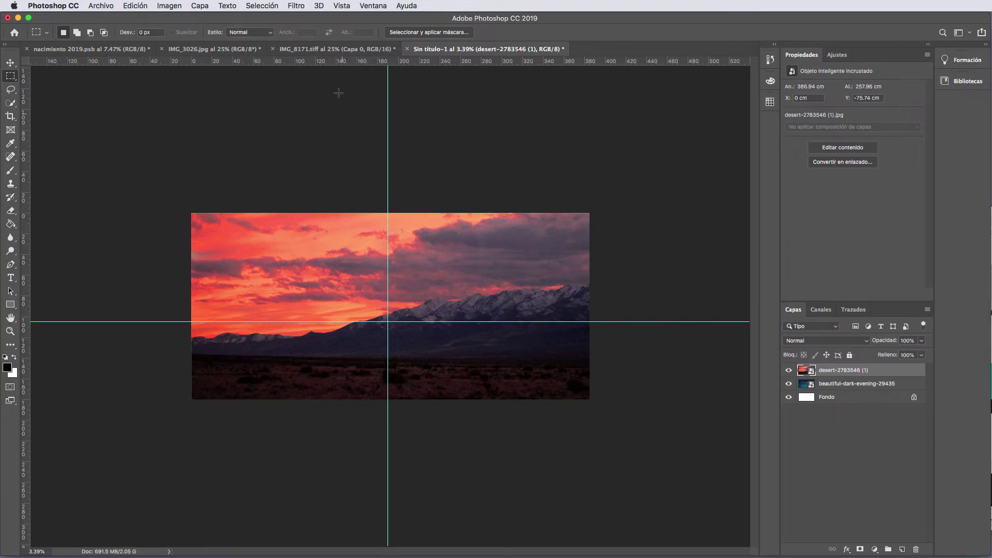
{"action": "left_click", "coordinate": [207, 51]}
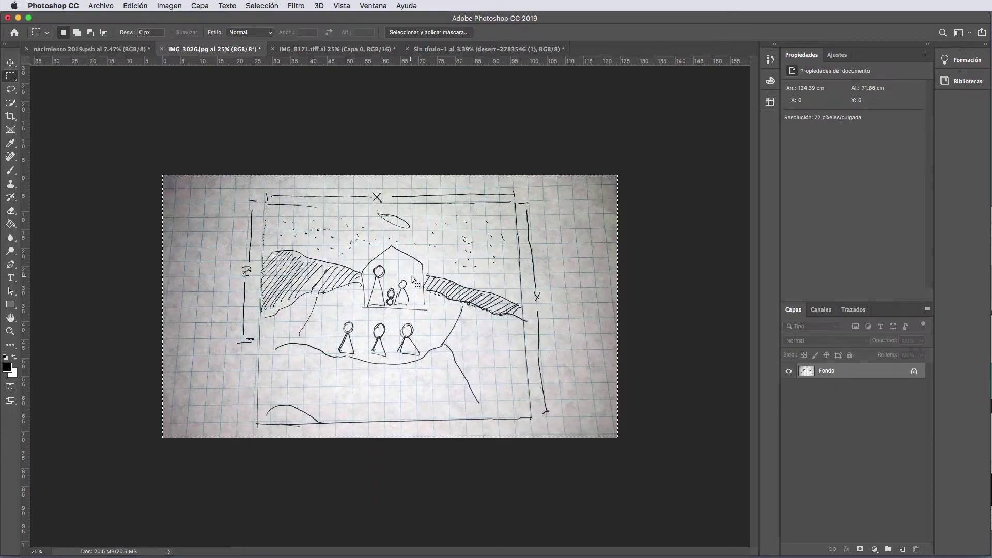
{"action": "left_click", "coordinate": [434, 49]}
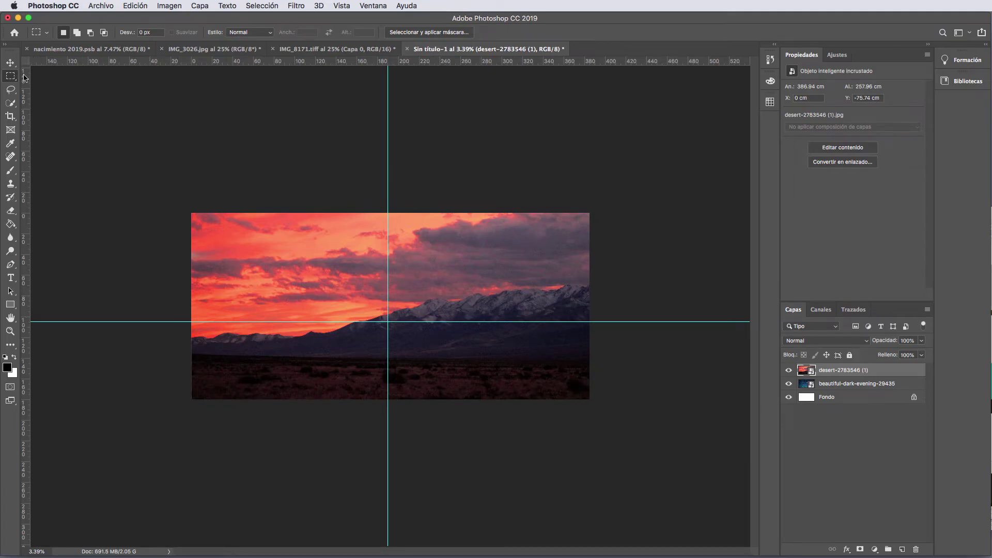
{"action": "left_click", "coordinate": [10, 63]}
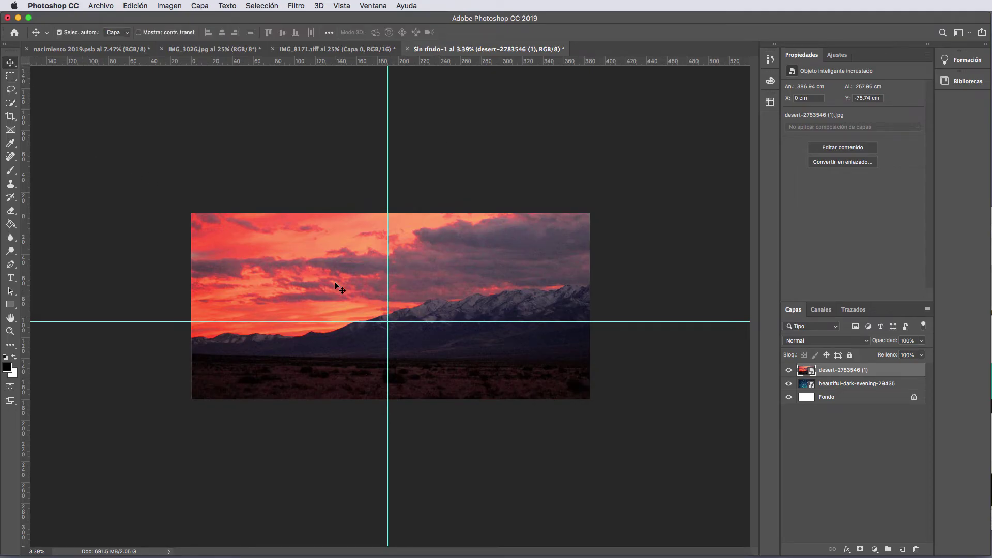
Select the desert layer and flip it horizontally with Free Transform, committing the change
{"action": "right_click", "coordinate": [463, 357]}
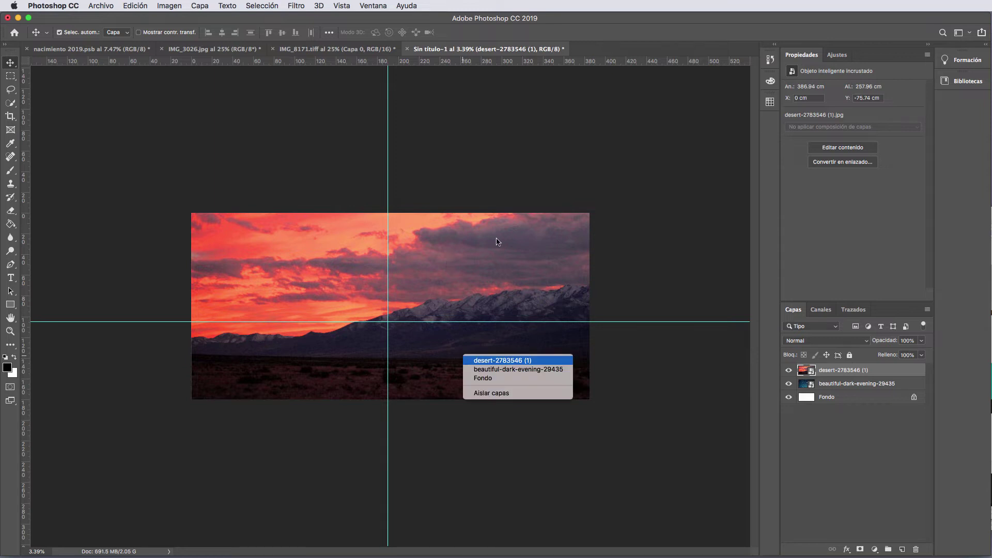
{"action": "left_click", "coordinate": [469, 178]}
{"action": "key", "text": "ctrl+t"}
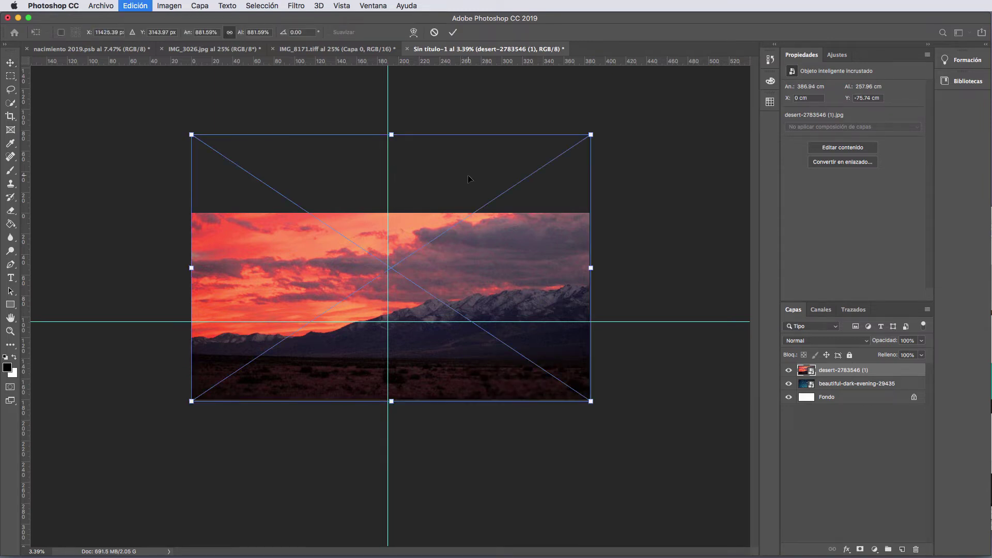
{"action": "right_click", "coordinate": [466, 265]}
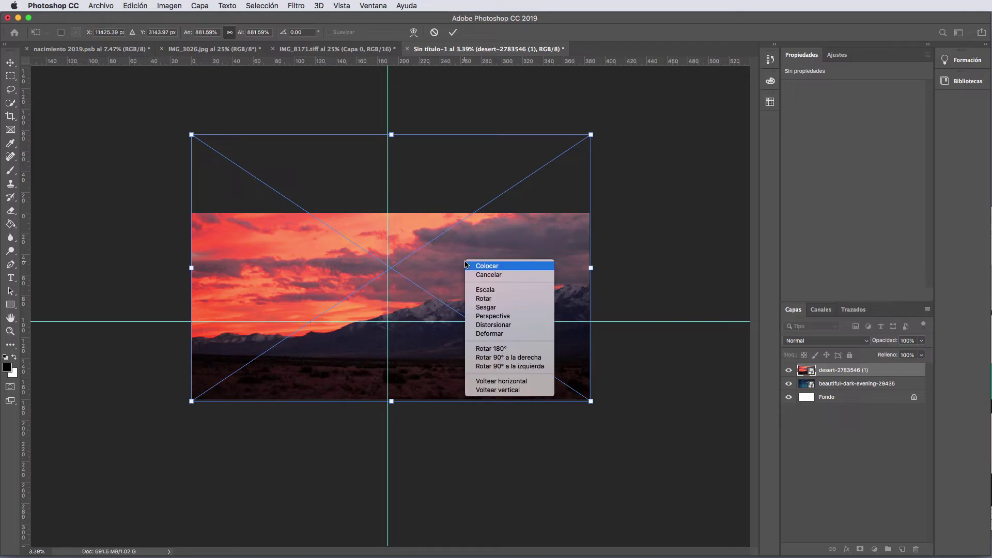
{"action": "left_click", "coordinate": [526, 386]}
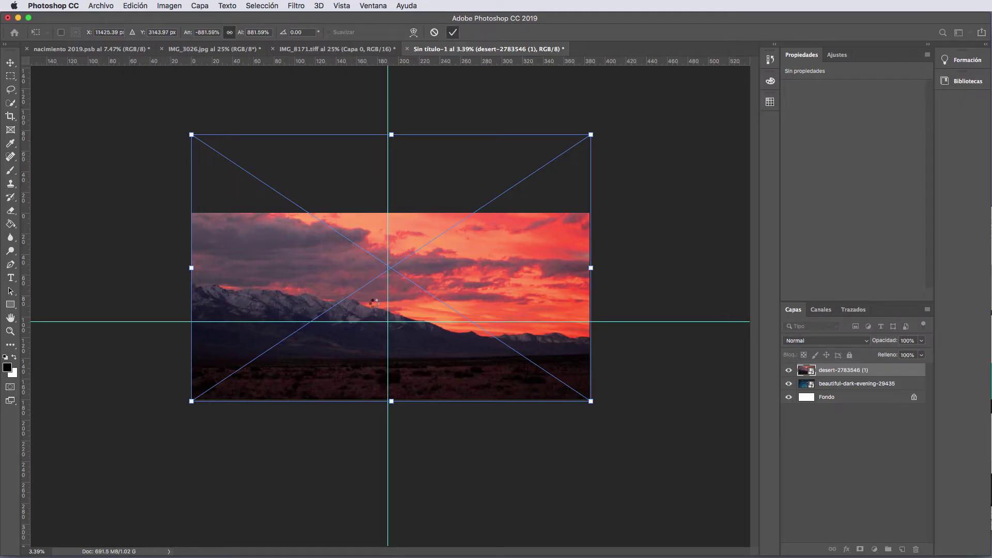
{"action": "key", "text": "Return"}
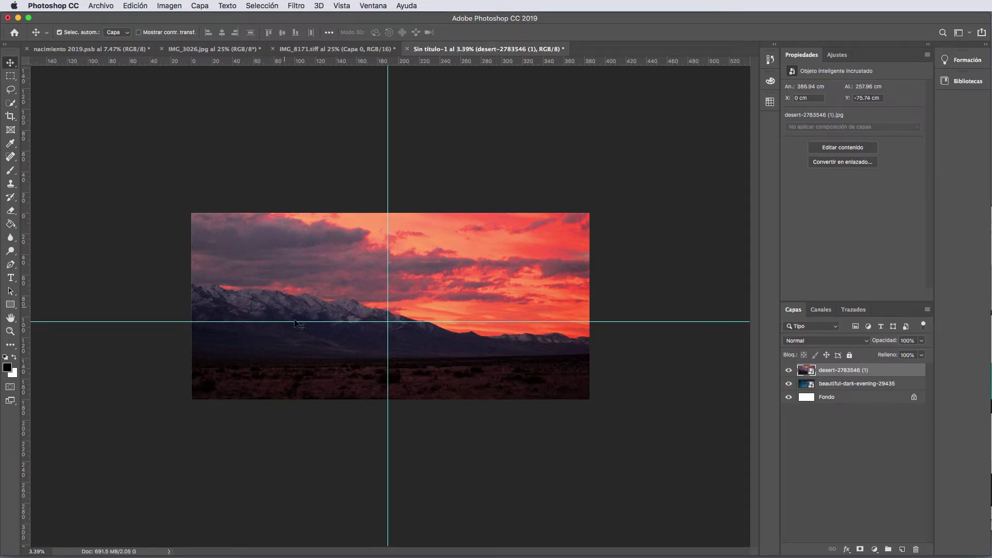
Zoom in on the image and switch to the Brush tool
{"action": "scroll", "coordinate": [289, 367], "scroll_direction": "up", "scroll_amount": 2}
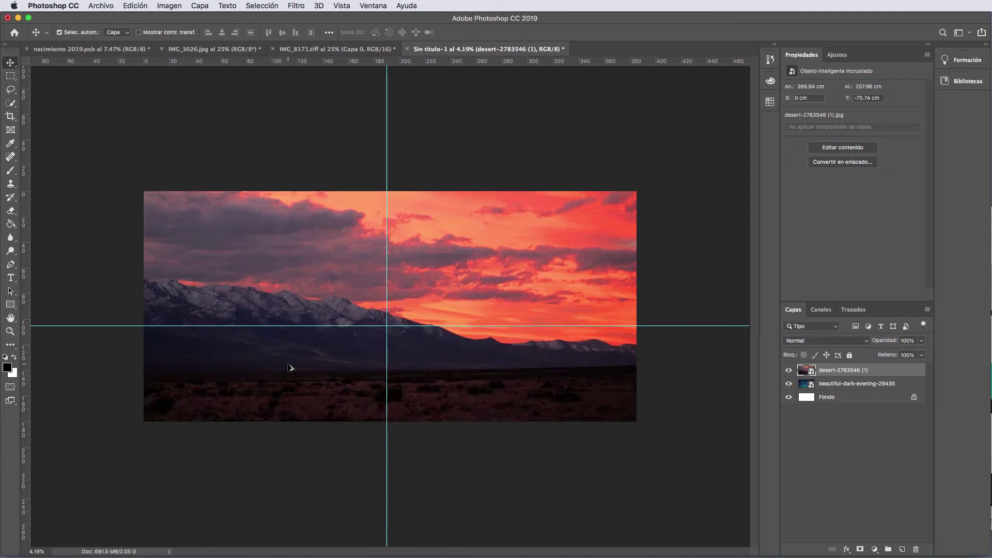
{"action": "scroll", "coordinate": [290, 366], "scroll_direction": "up", "scroll_amount": 1}
{"action": "scroll", "coordinate": [289, 366], "scroll_direction": "up", "scroll_amount": 1}
{"action": "scroll", "coordinate": [289, 366], "scroll_direction": "up", "scroll_amount": 1}
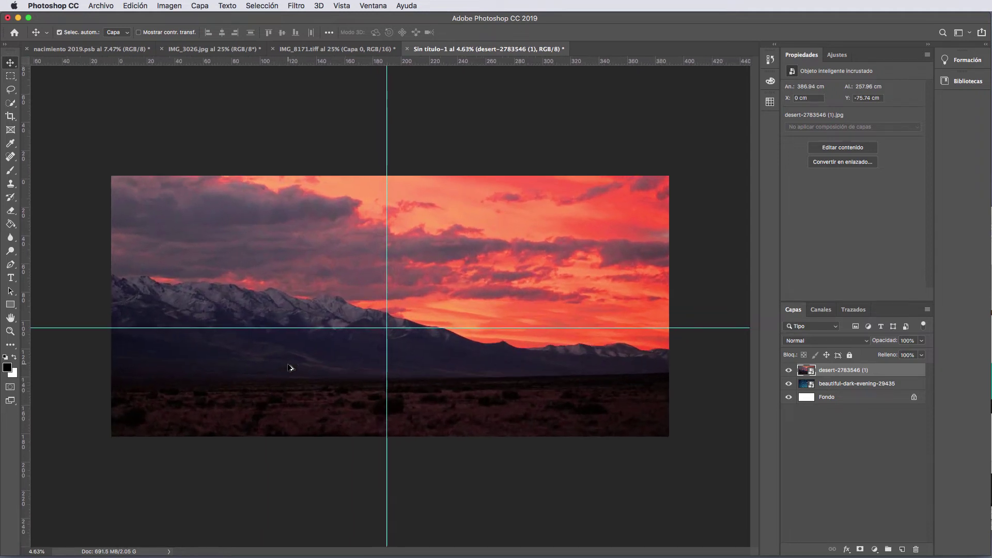
{"action": "scroll", "coordinate": [289, 367], "scroll_direction": "up", "scroll_amount": 1}
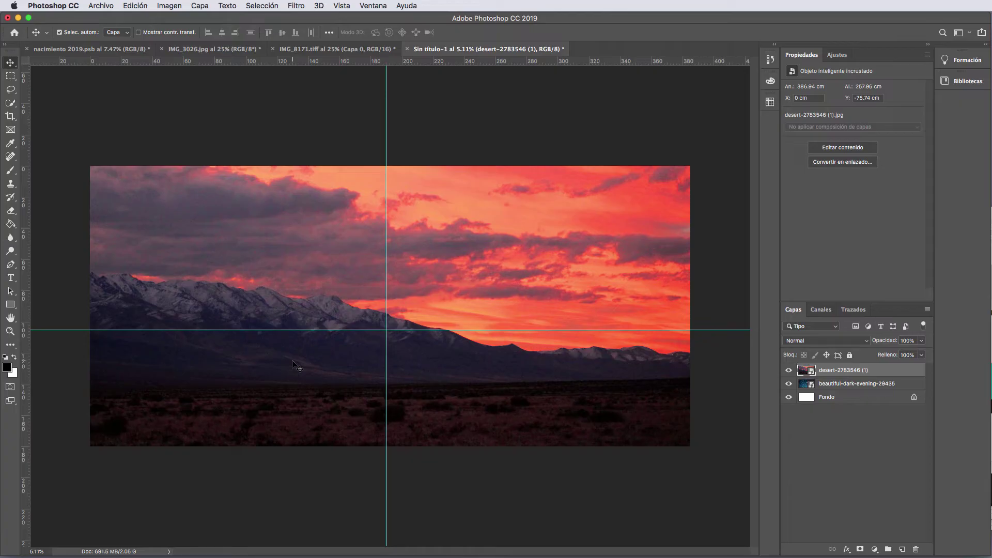
{"action": "key", "text": "b"}
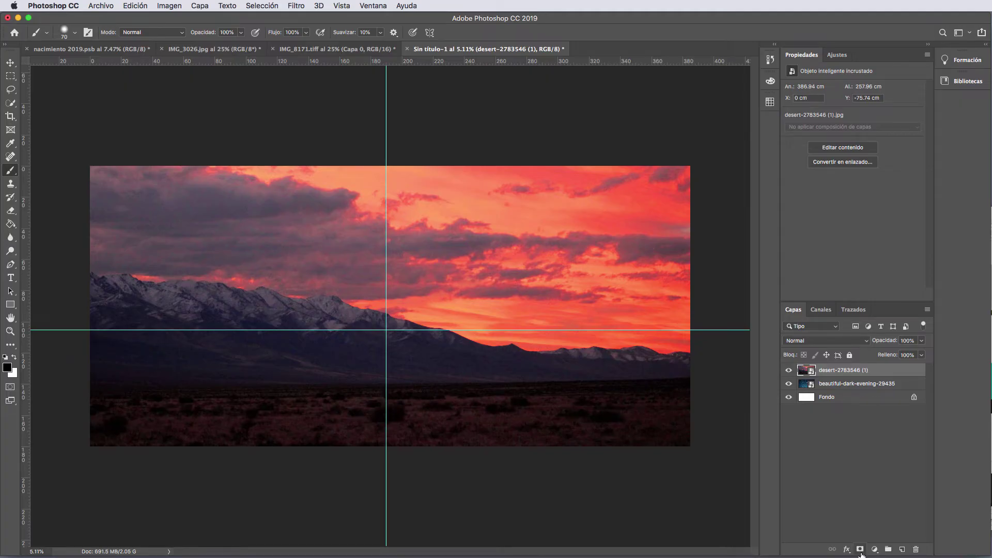
Add a layer mask to the desert layer and paint out the red clouds across the upper sky
{"action": "left_click", "coordinate": [860, 550]}
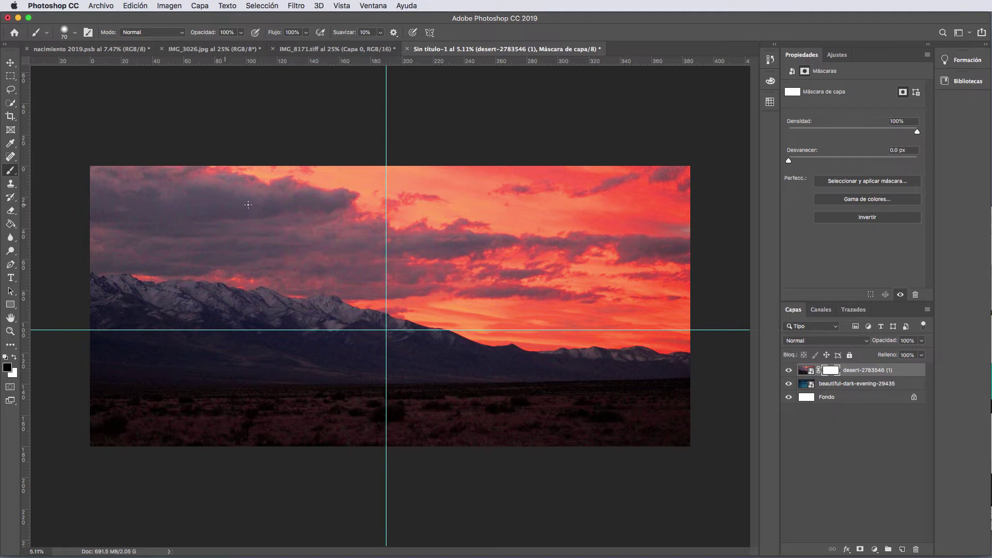
{"action": "right_click", "coordinate": [304, 228]}
{"action": "left_click_drag", "start_coordinate": [302, 229], "coordinate": [351, 234]}
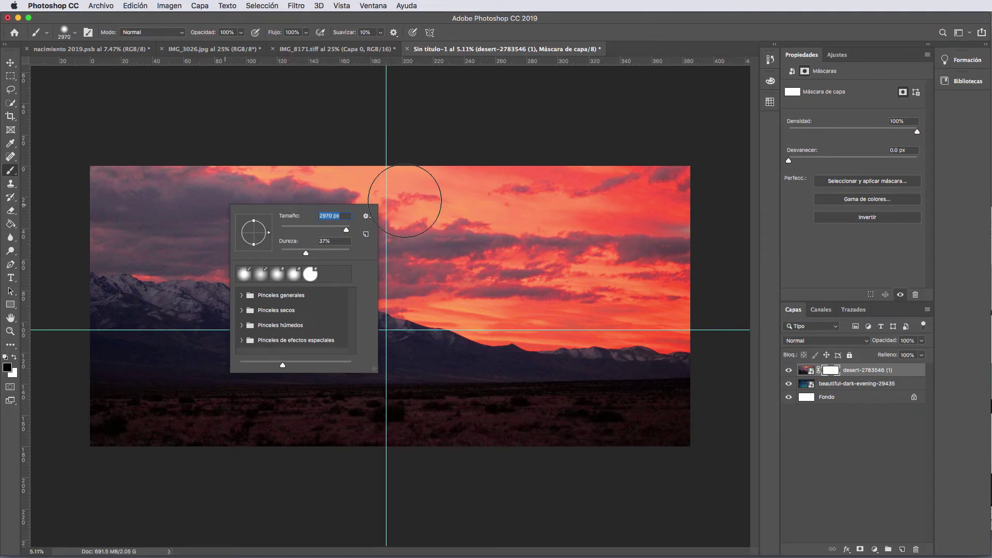
{"action": "left_click", "coordinate": [439, 201]}
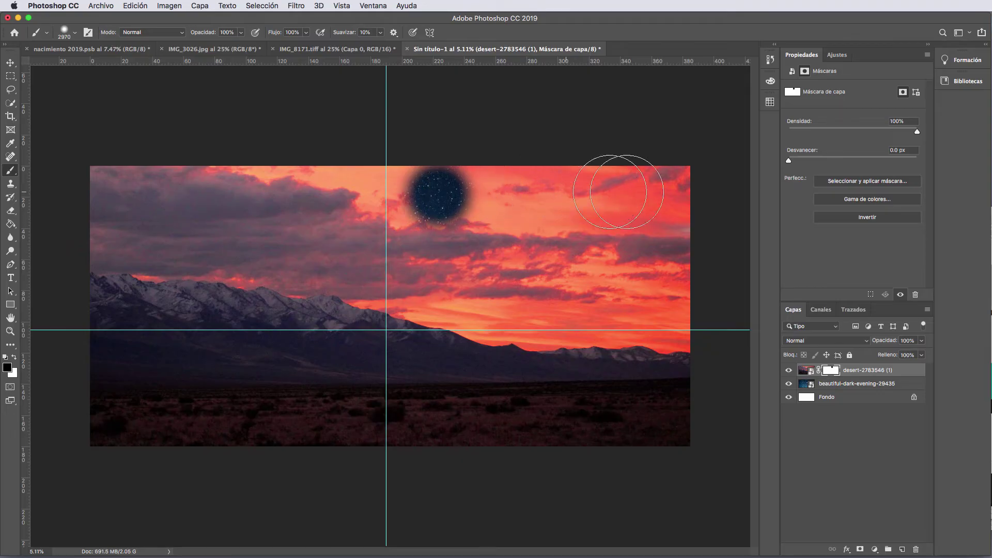
{"action": "mouse_move", "coordinate": [697, 196]}
{"action": "left_mouse_down"}
{"action": "mouse_move", "coordinate": [125, 186]}
{"action": "mouse_move", "coordinate": [81, 172]}
{"action": "left_mouse_up"}
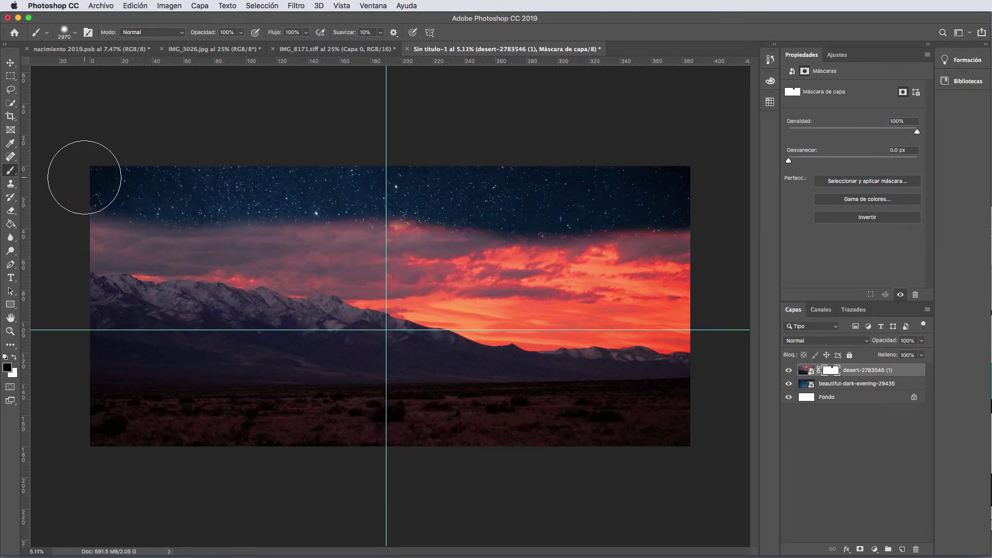
{"action": "left_click", "coordinate": [664, 221]}
{"action": "mouse_move", "coordinate": [568, 259]}
{"action": "left_mouse_down"}
{"action": "mouse_move", "coordinate": [416, 222]}
{"action": "mouse_move", "coordinate": [221, 229]}
{"action": "mouse_move", "coordinate": [66, 221]}
{"action": "mouse_move", "coordinate": [62, 255]}
{"action": "mouse_move", "coordinate": [99, 263]}
{"action": "left_mouse_up"}
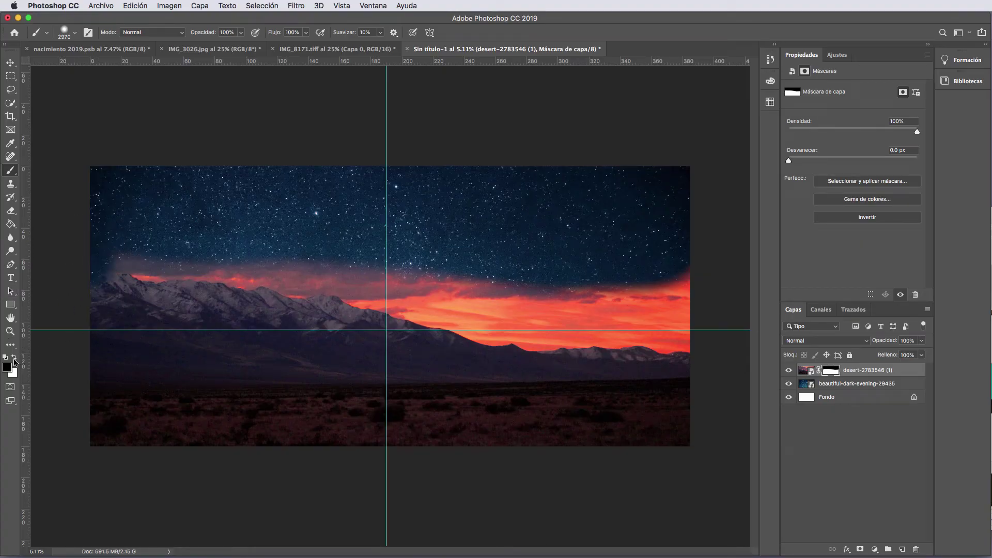
Restore the left-edge haze, then hide the pink cloud on the left with a 339 px brush
{"action": "left_click", "coordinate": [14, 358]}
{"action": "left_click_drag", "start_coordinate": [100, 281], "coordinate": [103, 277]}
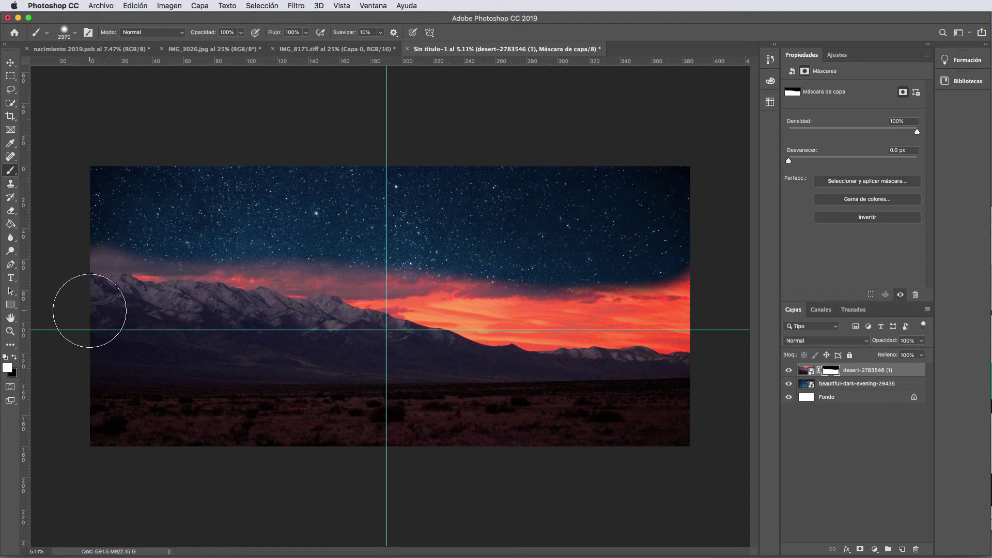
{"action": "left_click", "coordinate": [14, 358]}
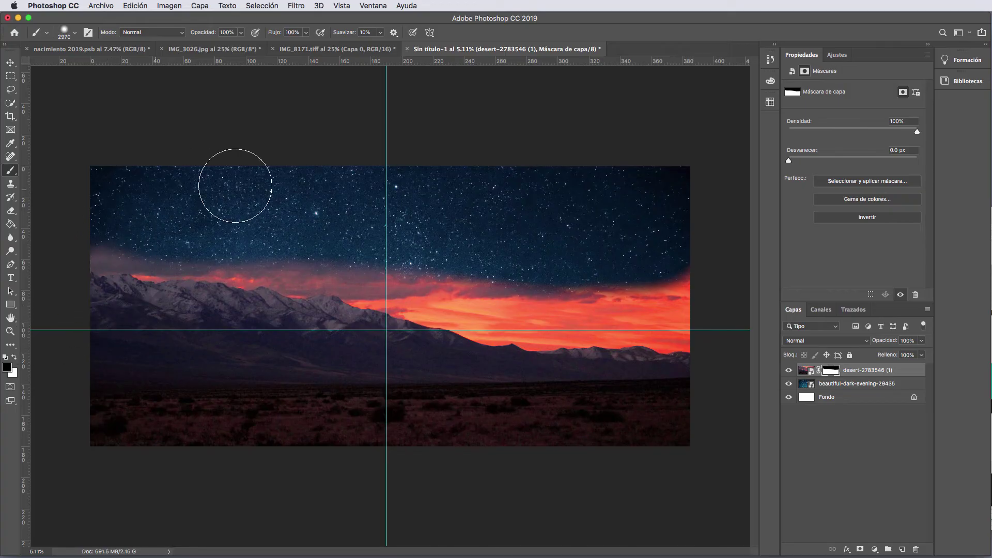
{"action": "right_click", "coordinate": [258, 238]}
{"action": "left_click_drag", "start_coordinate": [374, 259], "coordinate": [370, 264]}
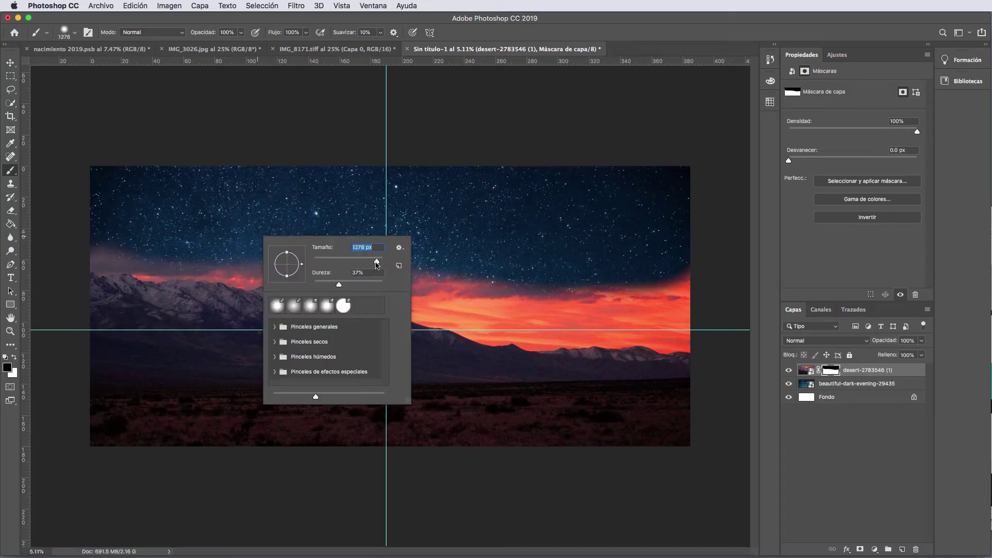
{"action": "mouse_move", "coordinate": [147, 254]}
{"action": "left_mouse_down"}
{"action": "mouse_move", "coordinate": [82, 250]}
{"action": "mouse_move", "coordinate": [147, 246]}
{"action": "mouse_move", "coordinate": [107, 258]}
{"action": "mouse_move", "coordinate": [157, 262]}
{"action": "mouse_move", "coordinate": [128, 267]}
{"action": "mouse_move", "coordinate": [139, 277]}
{"action": "left_mouse_up"}
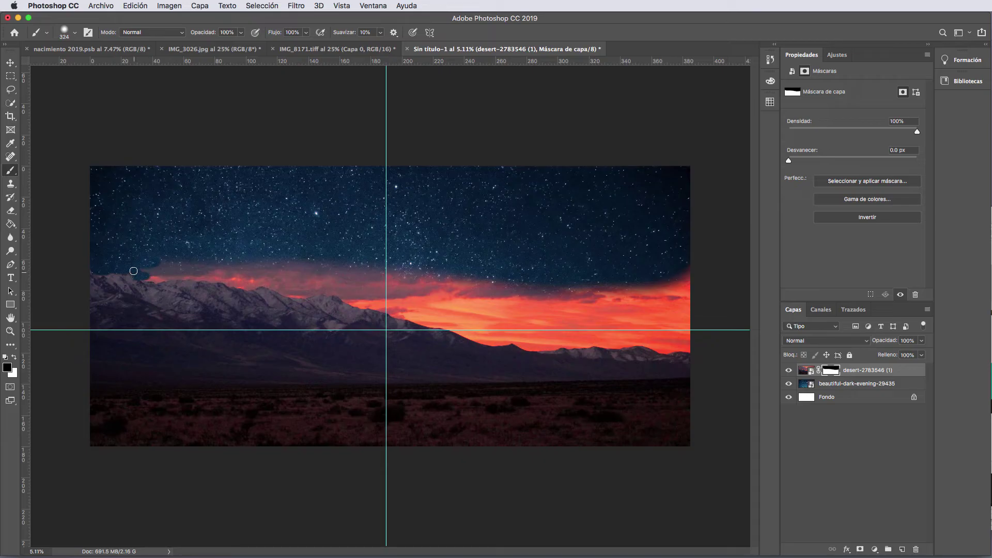
{"action": "key", "text": "super+z"}
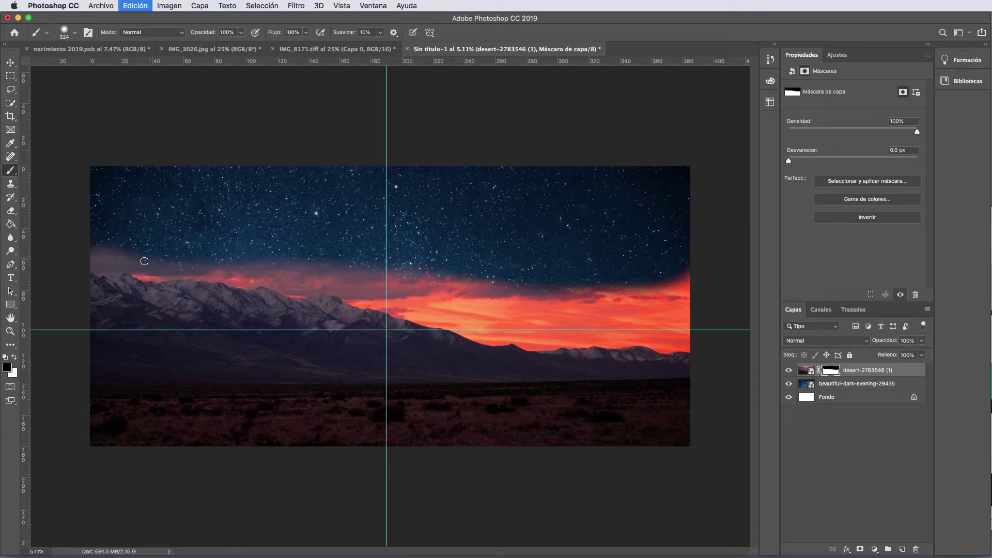
Mask out the orange sky on the right and the red sky near the right horizon
{"action": "key", "text": "super+0"}
{"action": "right_click", "coordinate": [316, 264]}
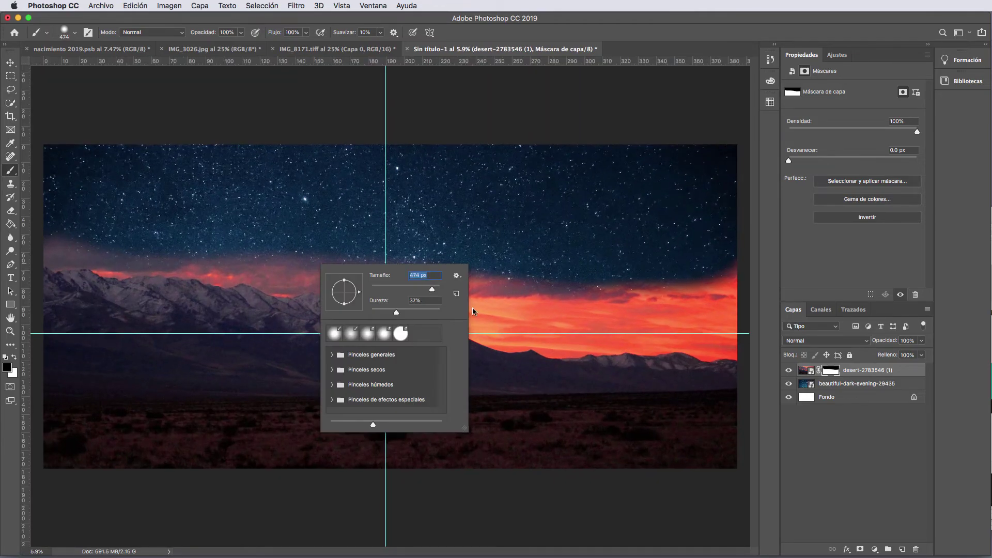
{"action": "key", "text": "Return"}
{"action": "left_click_drag", "start_coordinate": [708, 310], "coordinate": [303, 237]}
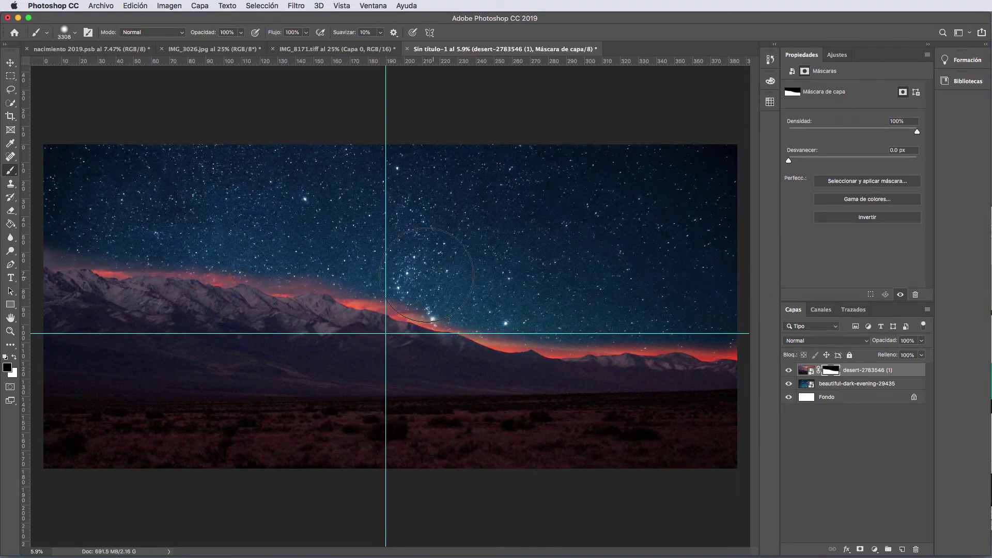
{"action": "key", "text": "super+plus"}
{"action": "right_click", "coordinate": [568, 268]}
{"action": "left_click_drag", "start_coordinate": [587, 291], "coordinate": [575, 291]}
{"action": "key", "text": "Return"}
{"action": "left_click_drag", "start_coordinate": [491, 323], "coordinate": [410, 315]}
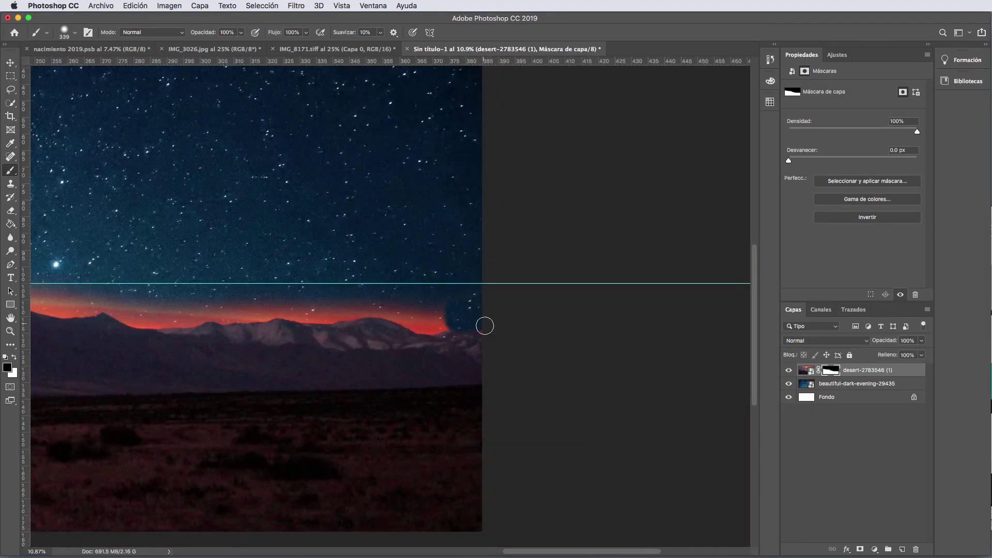
Paint out the remaining red glow along the horizon and above the mountain ridge
{"action": "left_click_drag", "start_coordinate": [510, 418], "coordinate": [760, 441]}
{"action": "mouse_move", "coordinate": [578, 330]}
{"action": "left_mouse_down"}
{"action": "mouse_move", "coordinate": [554, 320]}
{"action": "mouse_move", "coordinate": [509, 332]}
{"action": "mouse_move", "coordinate": [333, 327]}
{"action": "left_mouse_up"}
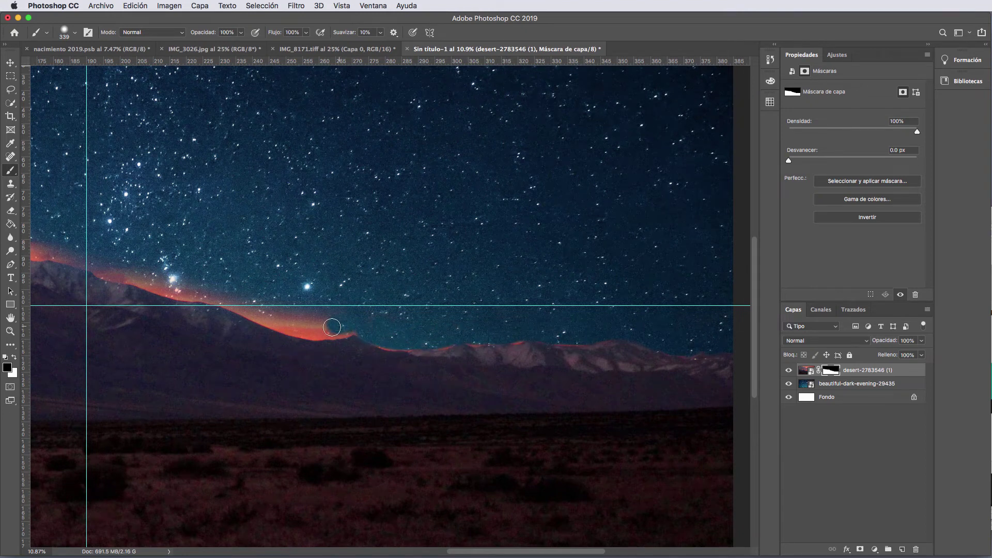
{"action": "mouse_move", "coordinate": [518, 337]}
{"action": "left_mouse_down"}
{"action": "mouse_move", "coordinate": [655, 348]}
{"action": "mouse_move", "coordinate": [468, 340]}
{"action": "left_mouse_up"}
{"action": "scroll", "coordinate": [611, 420], "scroll_direction": "left", "scroll_amount": 10}
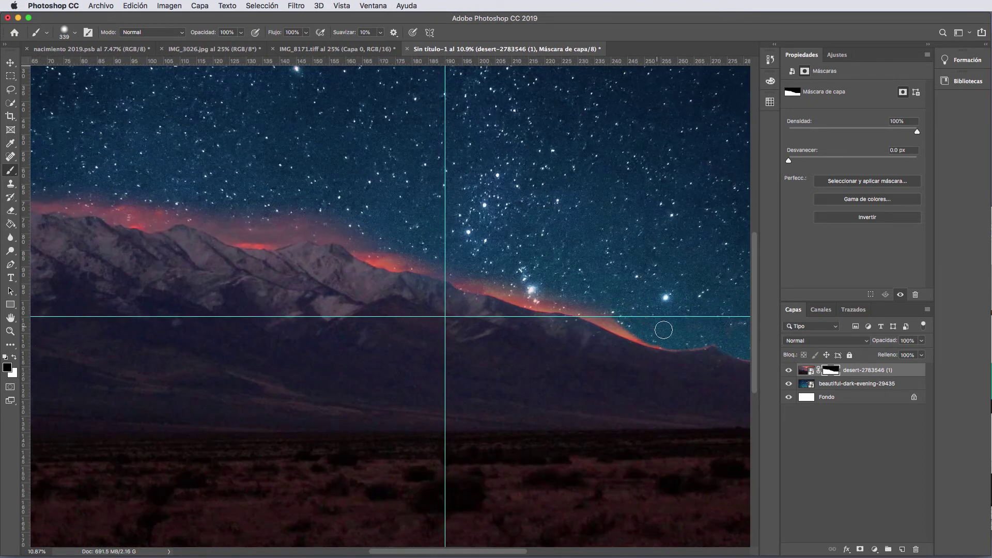
{"action": "left_click_drag", "start_coordinate": [662, 328], "coordinate": [455, 284]}
{"action": "scroll", "coordinate": [579, 297], "scroll_direction": "left", "scroll_amount": 10}
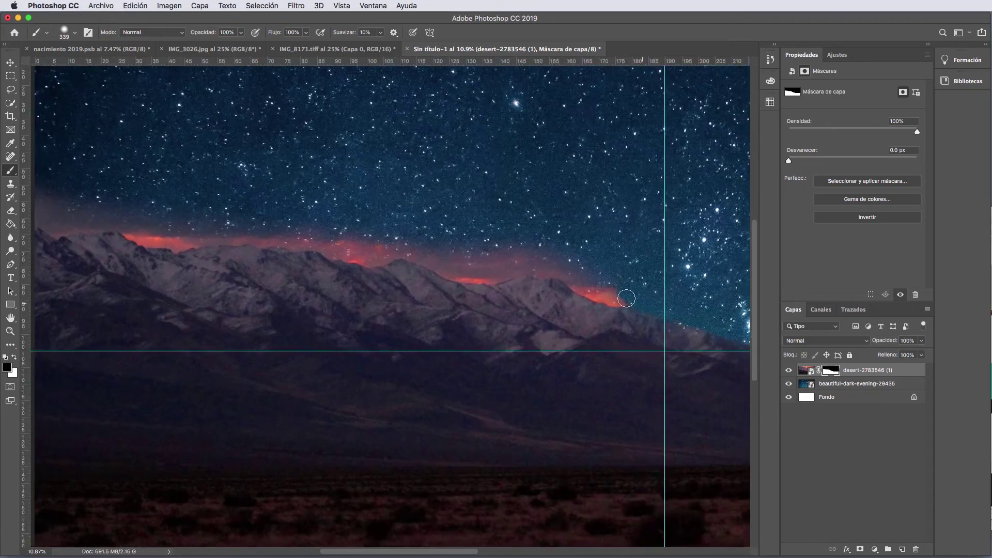
{"action": "mouse_move", "coordinate": [620, 287]}
{"action": "left_mouse_down"}
{"action": "mouse_move", "coordinate": [547, 264]}
{"action": "mouse_move", "coordinate": [436, 250]}
{"action": "mouse_move", "coordinate": [394, 228]}
{"action": "left_mouse_up"}
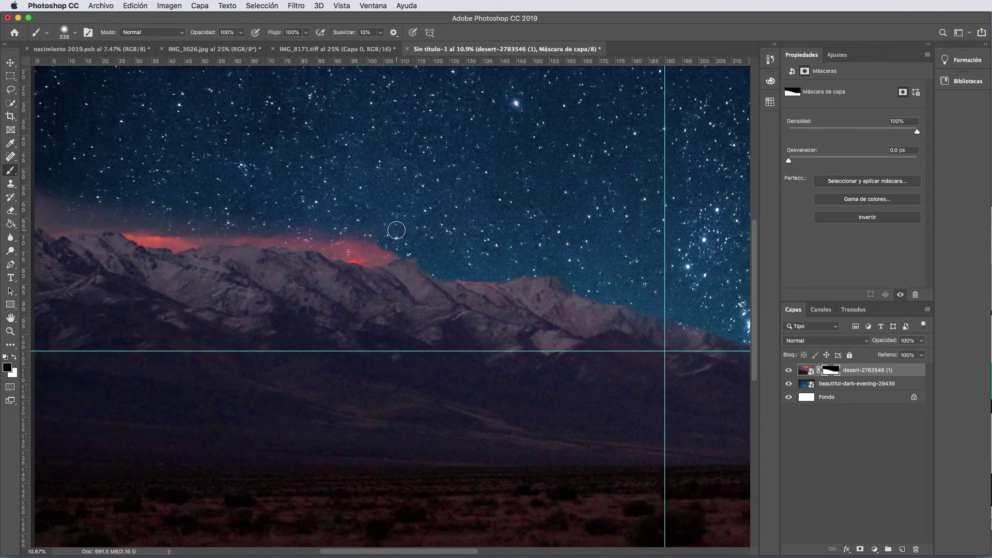
{"action": "scroll", "coordinate": [385, 231], "scroll_direction": "left", "scroll_amount": 9}
{"action": "mouse_move", "coordinate": [615, 287]}
{"action": "left_mouse_down"}
{"action": "mouse_move", "coordinate": [474, 250]}
{"action": "mouse_move", "coordinate": [420, 250]}
{"action": "mouse_move", "coordinate": [294, 212]}
{"action": "mouse_move", "coordinate": [244, 241]}
{"action": "left_mouse_up"}
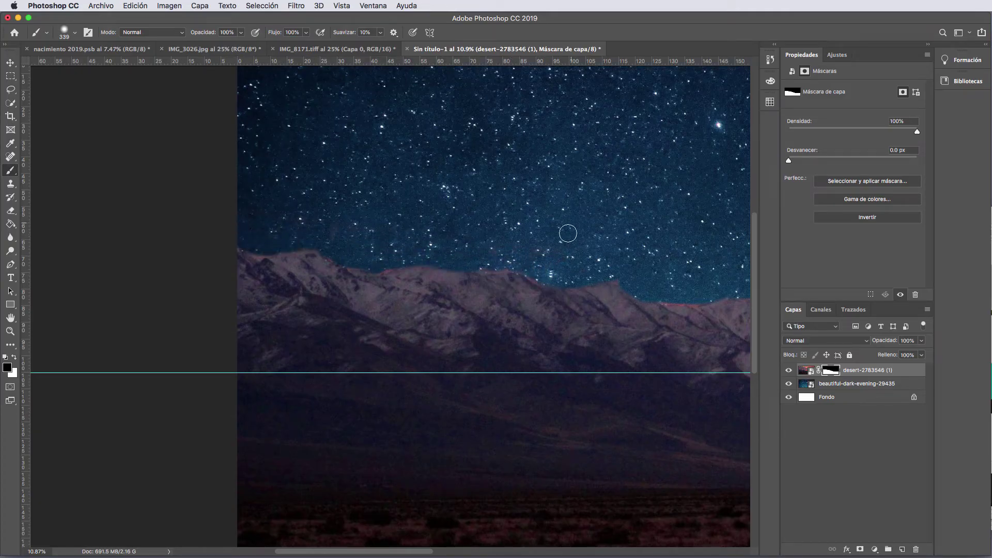
{"action": "scroll", "coordinate": [454, 247], "scroll_direction": "down", "scroll_amount": 2}
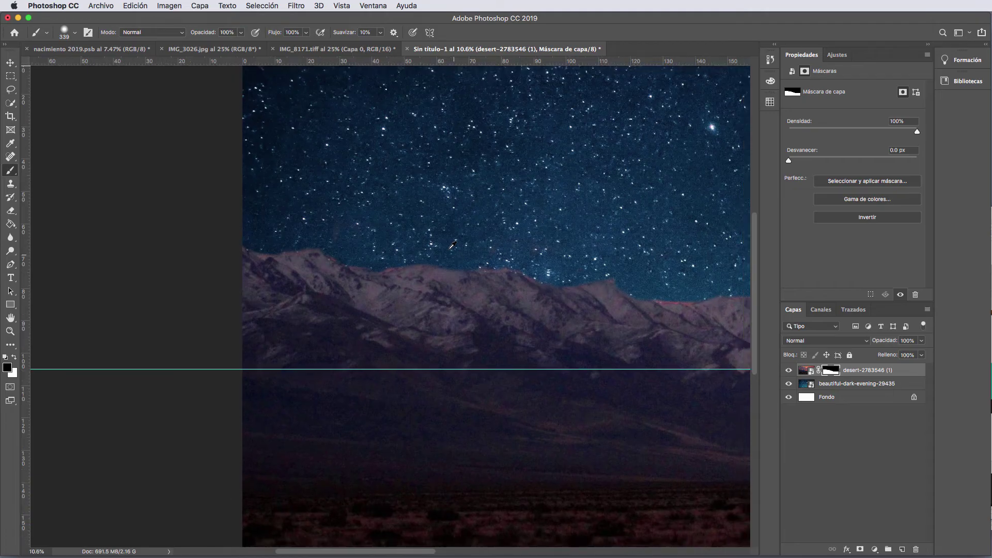
{"action": "scroll", "coordinate": [406, 233], "scroll_direction": "down", "scroll_amount": 4}
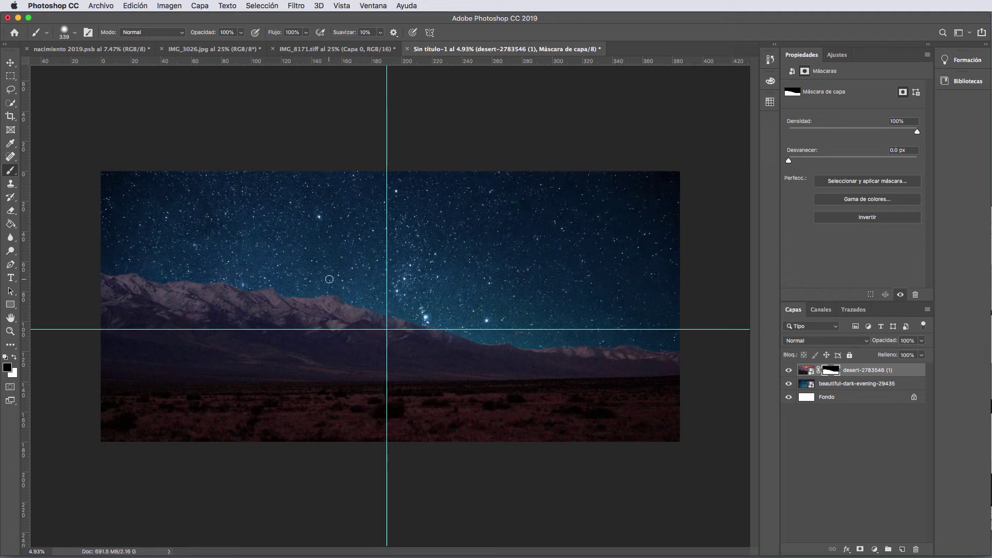
{"action": "left_click", "coordinate": [52, 52]}
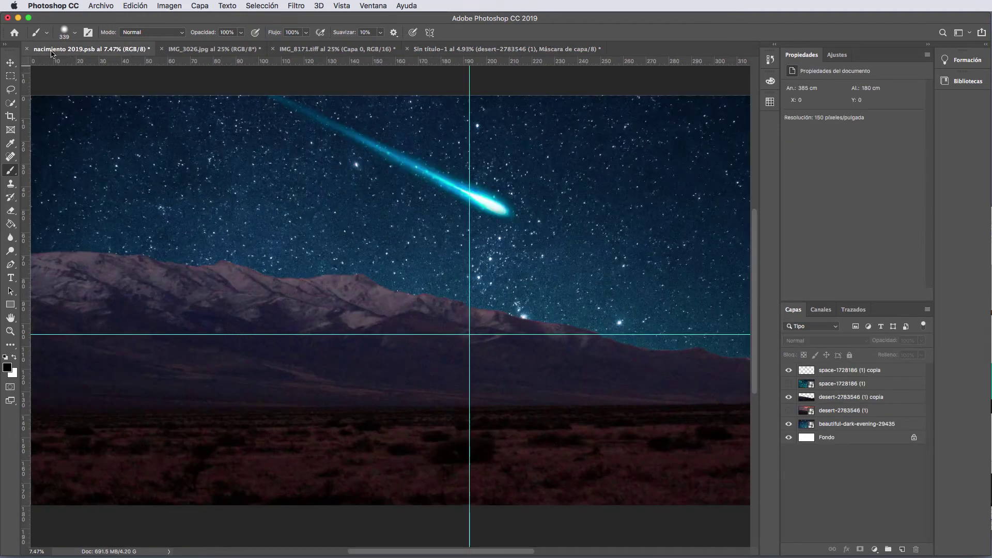
{"action": "scroll", "coordinate": [376, 366], "scroll_direction": "down", "scroll_amount": 5}
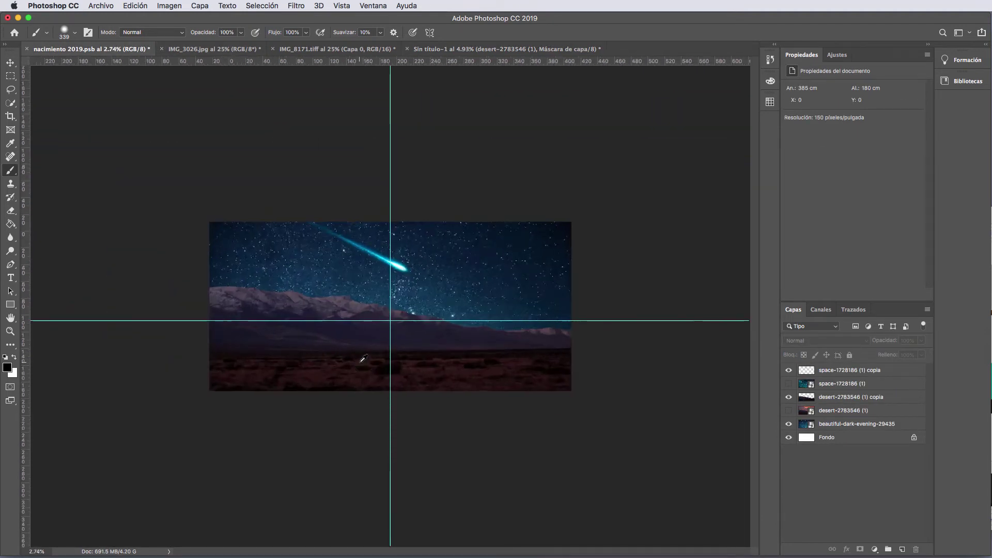
{"action": "scroll", "coordinate": [366, 361], "scroll_direction": "up", "scroll_amount": 3}
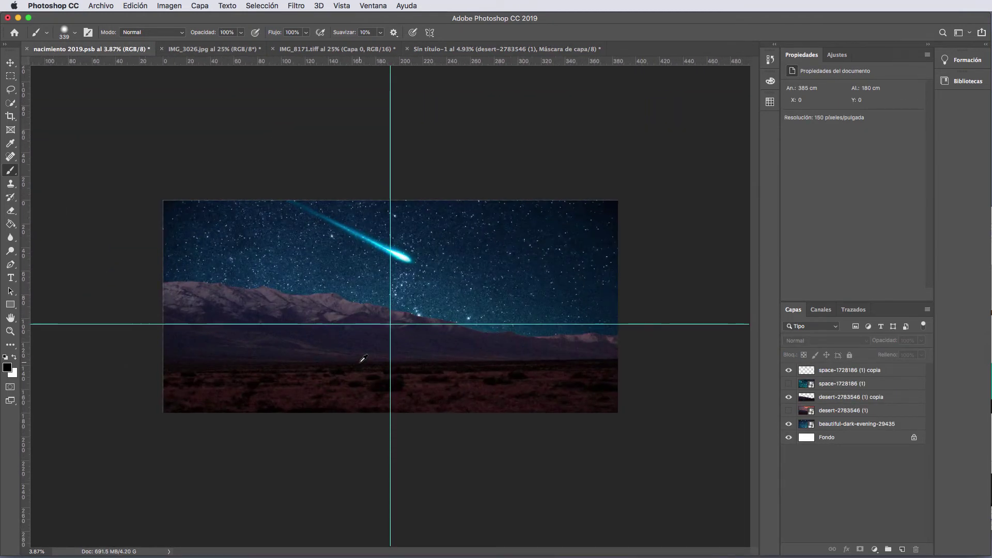
{"action": "left_click", "coordinate": [480, 49]}
{"action": "left_click", "coordinate": [52, 50]}
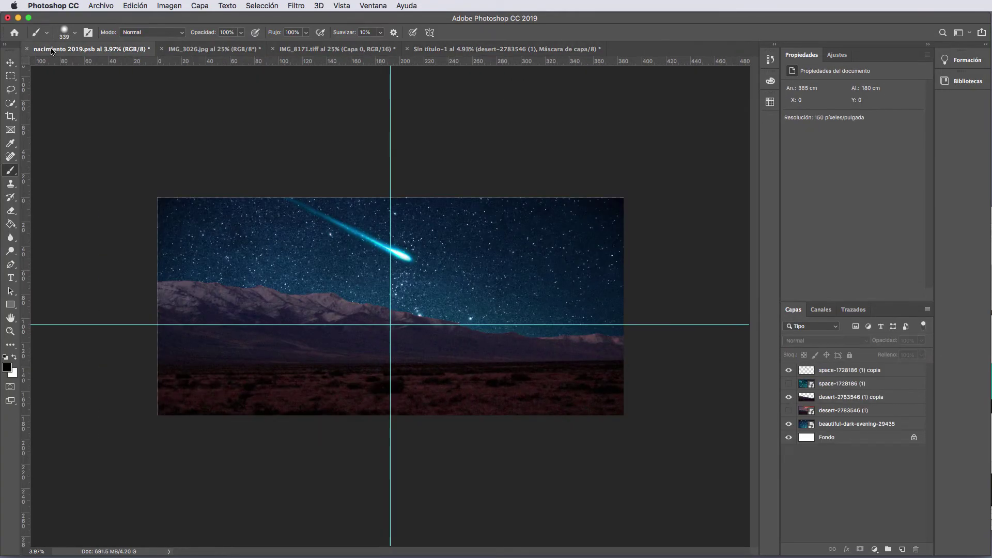
{"action": "left_click", "coordinate": [494, 51]}
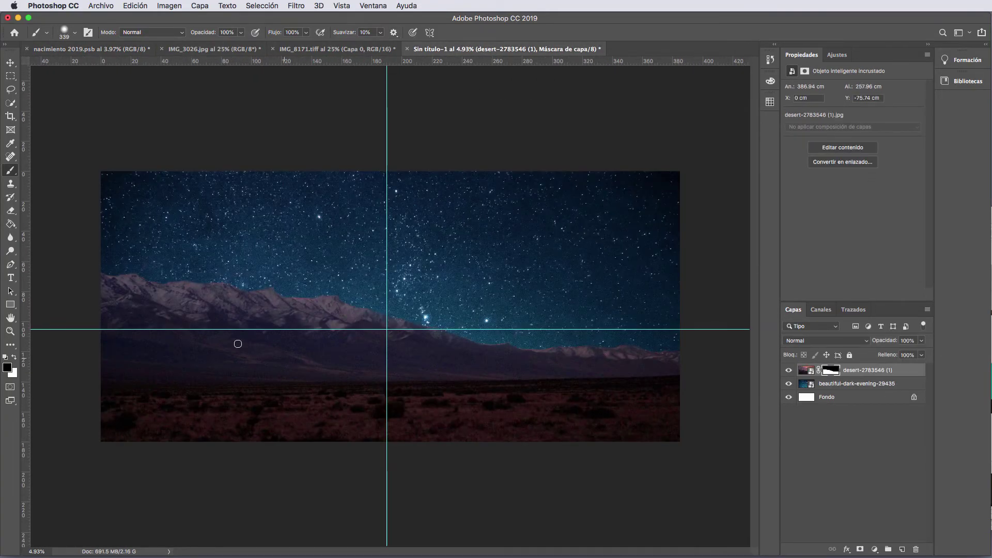
{"action": "left_click", "coordinate": [89, 50]}
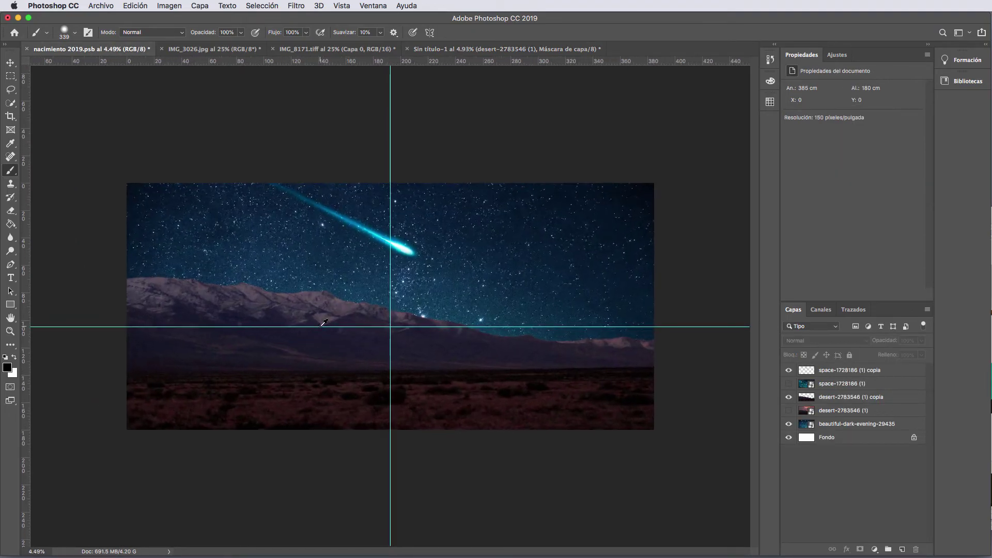
{"action": "left_click", "coordinate": [487, 50]}
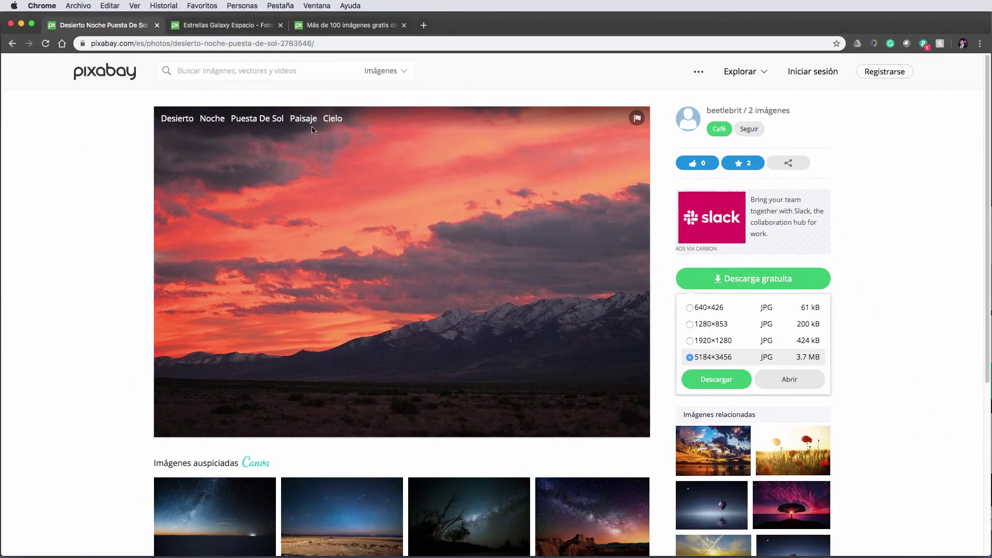
Open the Espacio Galaxy Planeta comet illustration from the shooting star results, then minimise Chrome
{"action": "left_click", "coordinate": [230, 26]}
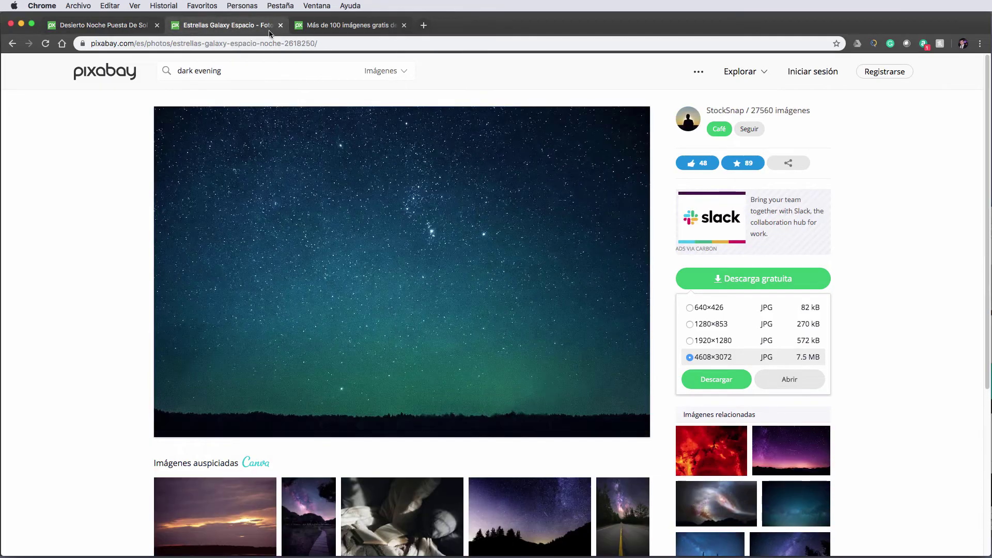
{"action": "left_click", "coordinate": [325, 26]}
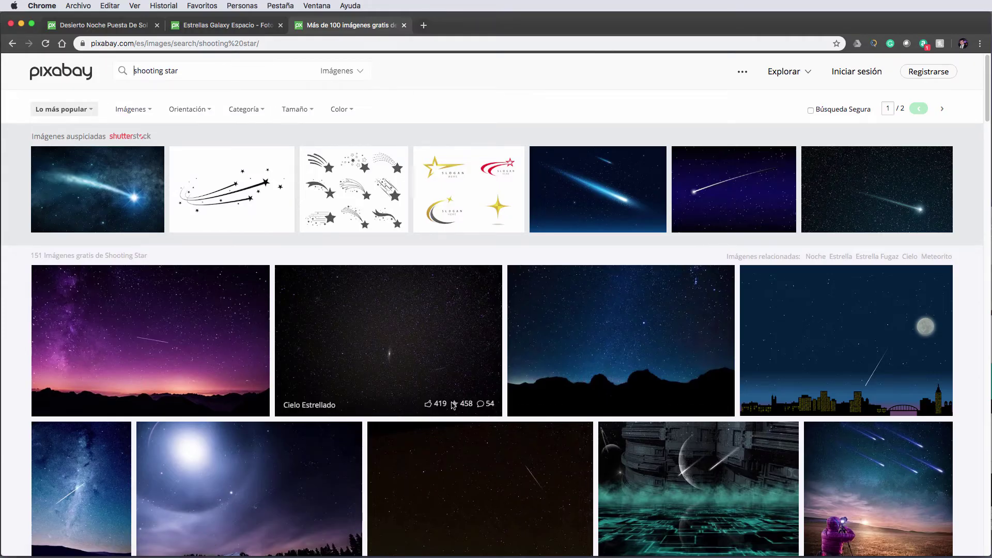
{"action": "scroll", "coordinate": [436, 410], "scroll_direction": "down", "scroll_amount": 2}
{"action": "scroll", "coordinate": [436, 410], "scroll_direction": "down", "scroll_amount": 3}
{"action": "scroll", "coordinate": [437, 410], "scroll_direction": "down", "scroll_amount": 2}
{"action": "scroll", "coordinate": [436, 410], "scroll_direction": "down", "scroll_amount": 2}
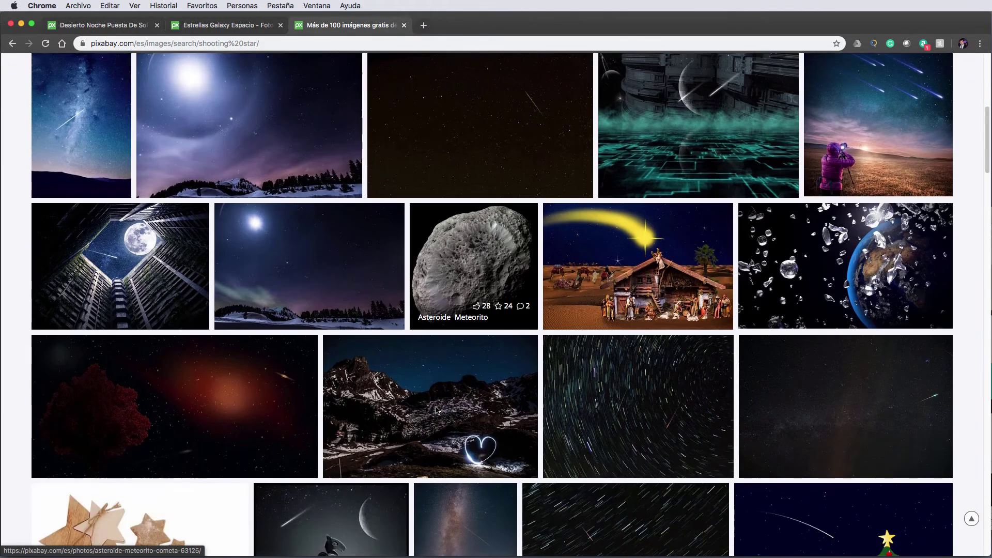
{"action": "scroll", "coordinate": [436, 410], "scroll_direction": "down", "scroll_amount": 3}
{"action": "scroll", "coordinate": [437, 410], "scroll_direction": "down", "scroll_amount": 2}
{"action": "scroll", "coordinate": [437, 410], "scroll_direction": "down", "scroll_amount": 2}
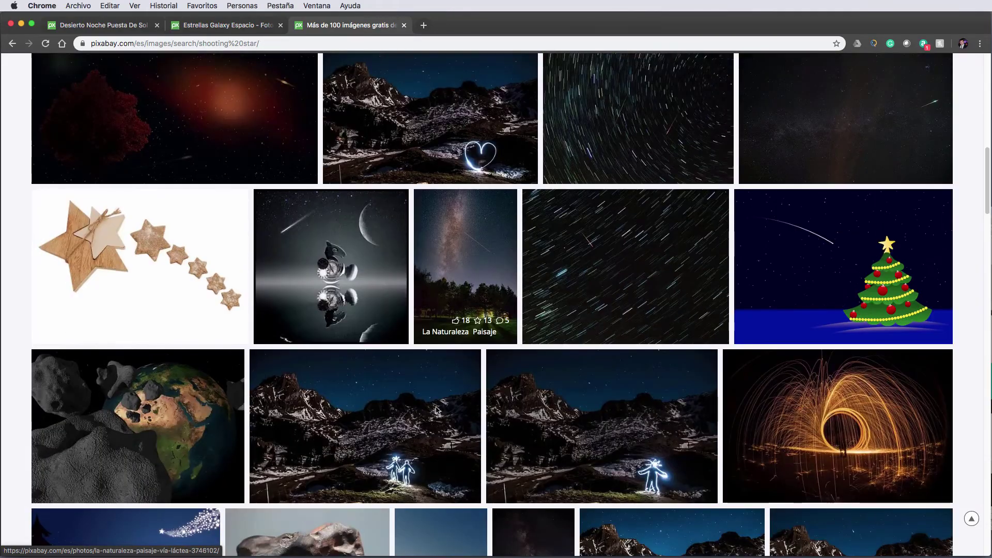
{"action": "scroll", "coordinate": [436, 409], "scroll_direction": "down", "scroll_amount": 2}
{"action": "scroll", "coordinate": [437, 410], "scroll_direction": "down", "scroll_amount": 4}
{"action": "scroll", "coordinate": [436, 410], "scroll_direction": "down", "scroll_amount": 2}
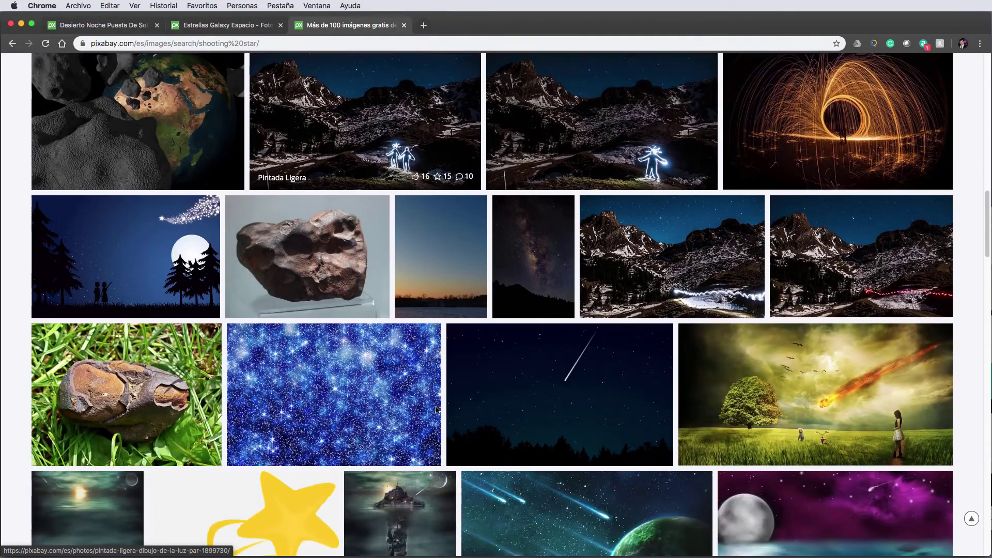
{"action": "scroll", "coordinate": [436, 409], "scroll_direction": "down", "scroll_amount": 2}
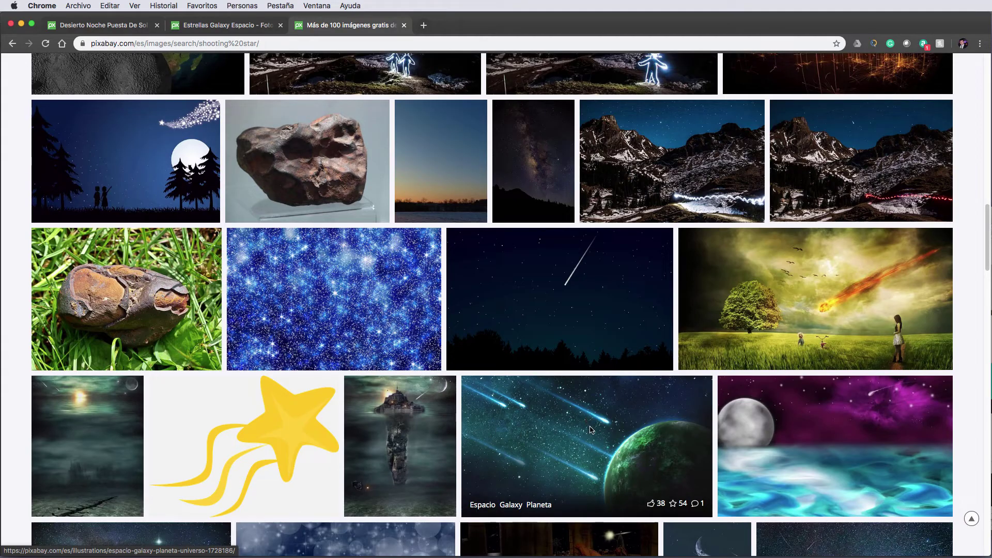
{"action": "left_click", "coordinate": [565, 431]}
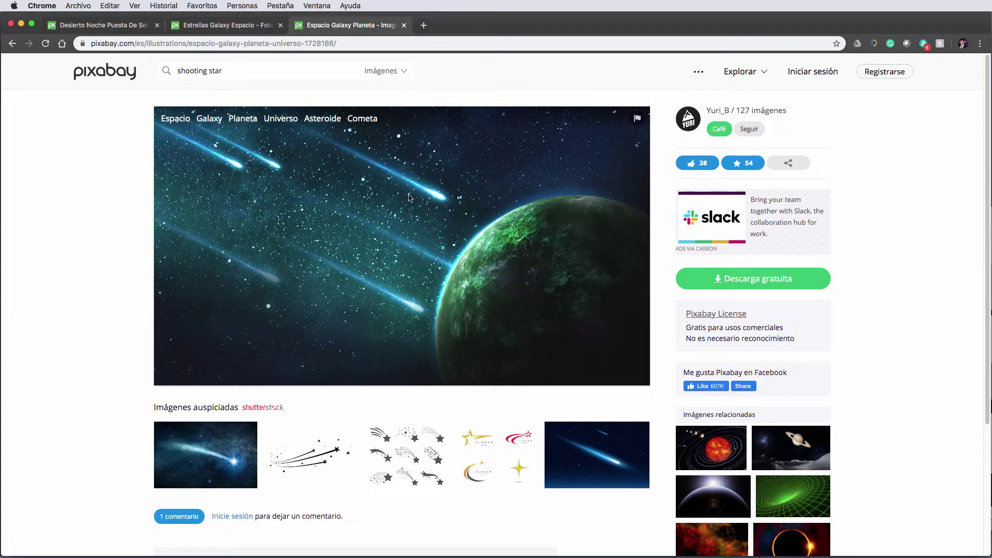
{"action": "left_click", "coordinate": [21, 24]}
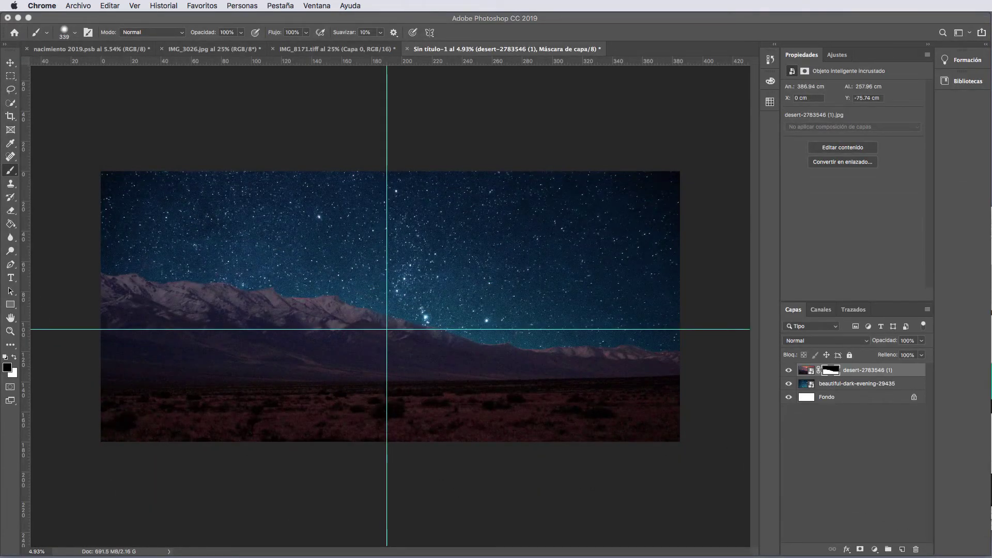
Place space-1728186 (1).jpg, enlarge it to about 1408% to cover the canvas, and commit
{"action": "left_click_drag", "start_coordinate": [984, 541], "coordinate": [389, 246]}
{"action": "left_click_drag", "start_coordinate": [987, 535], "coordinate": [602, 416]}
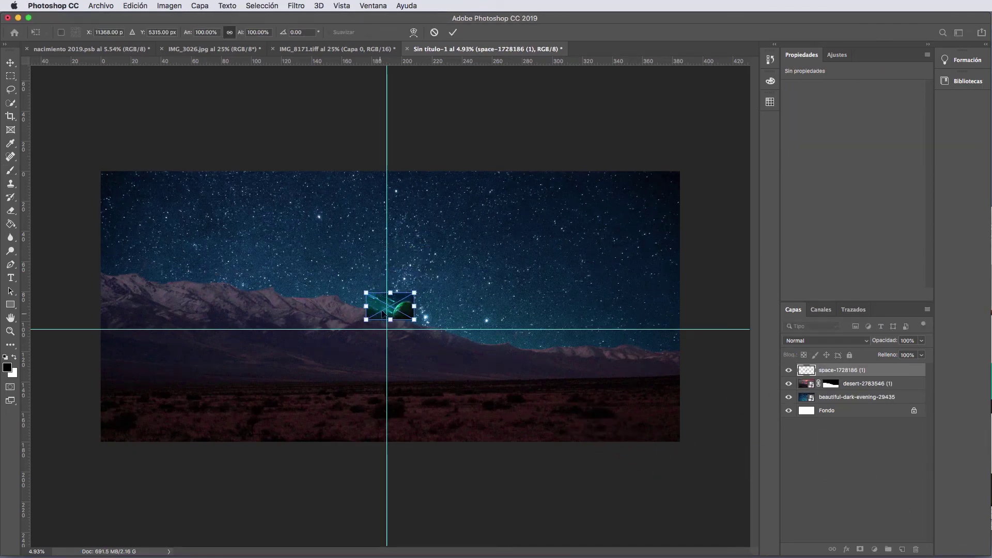
{"action": "mouse_move", "coordinate": [383, 313]}
{"action": "left_mouse_down"}
{"action": "mouse_move", "coordinate": [234, 211]}
{"action": "mouse_move", "coordinate": [486, 407]}
{"action": "mouse_move", "coordinate": [716, 507]}
{"action": "left_mouse_up"}
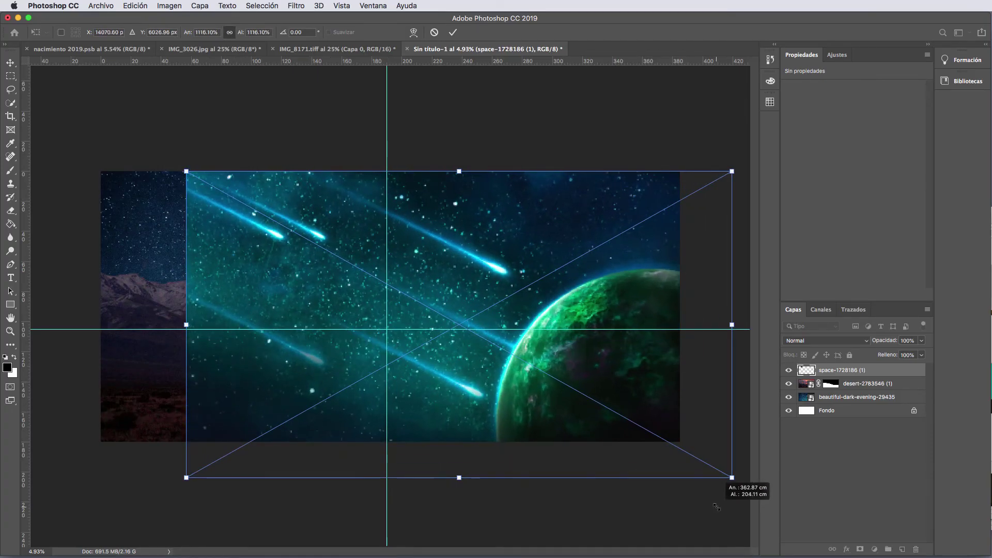
{"action": "left_click_drag", "start_coordinate": [543, 350], "coordinate": [442, 338]}
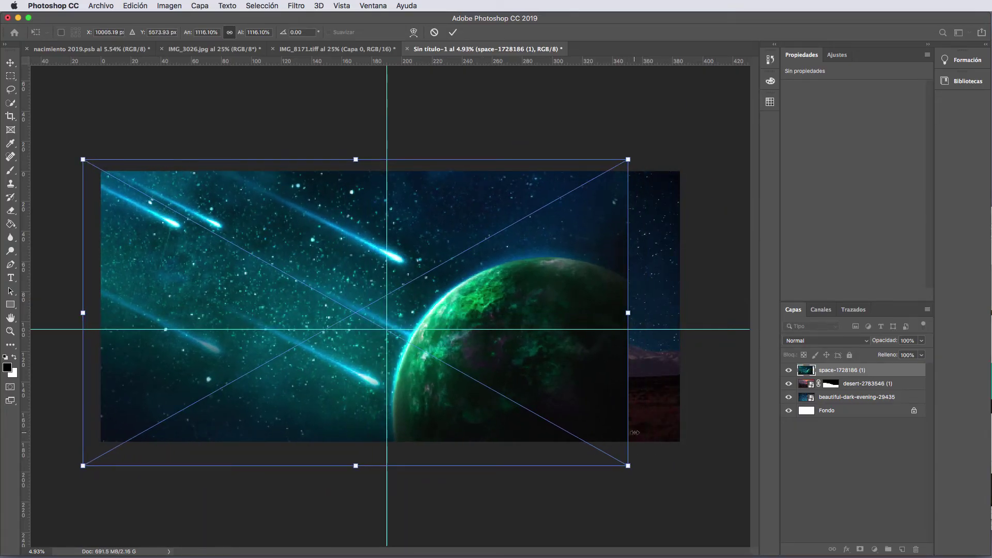
{"action": "left_click_drag", "start_coordinate": [628, 465], "coordinate": [766, 545]}
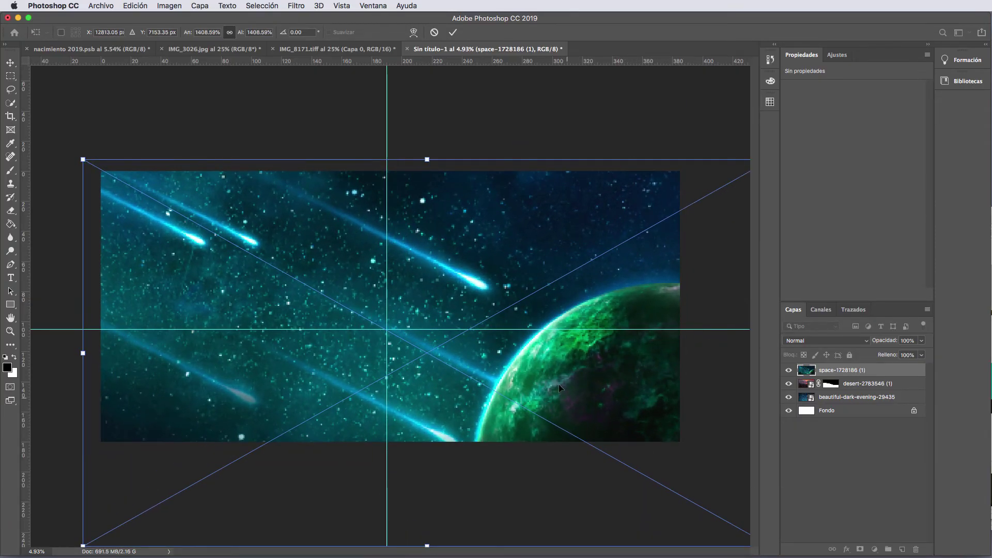
{"action": "left_click_drag", "start_coordinate": [487, 339], "coordinate": [440, 328]}
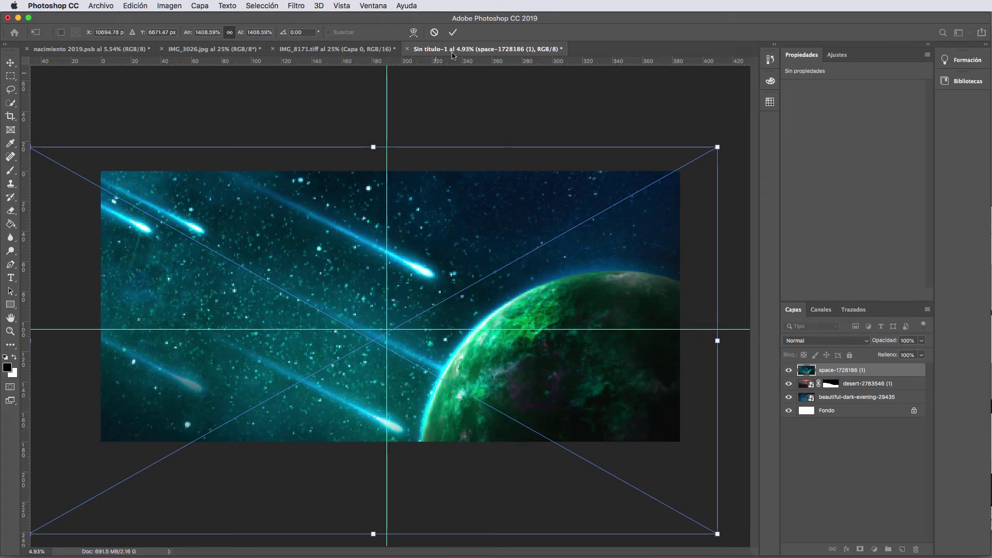
{"action": "left_click", "coordinate": [453, 32]}
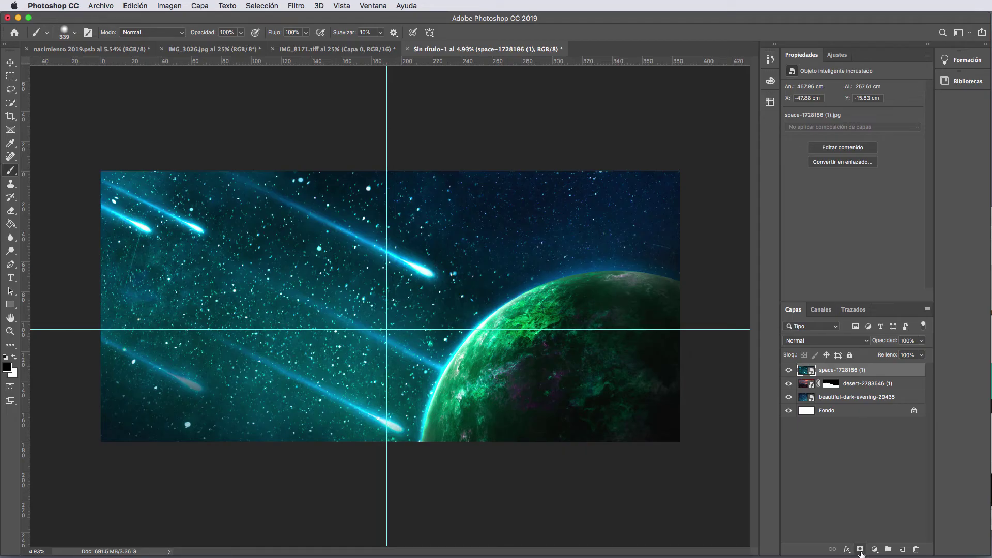
Add a layer mask to the space layer and paint out everything except one comet
{"action": "left_click", "coordinate": [860, 549]}
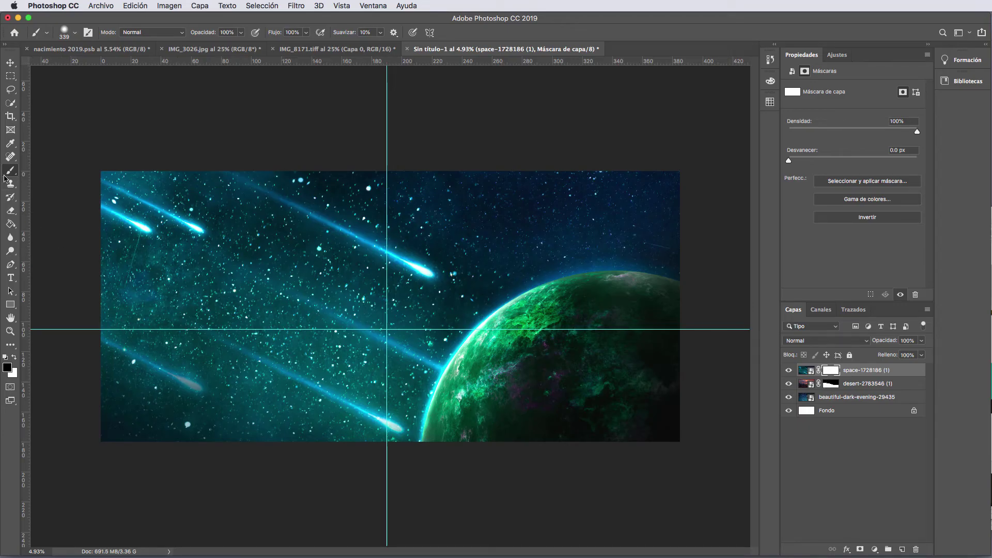
{"action": "right_click", "coordinate": [188, 281]}
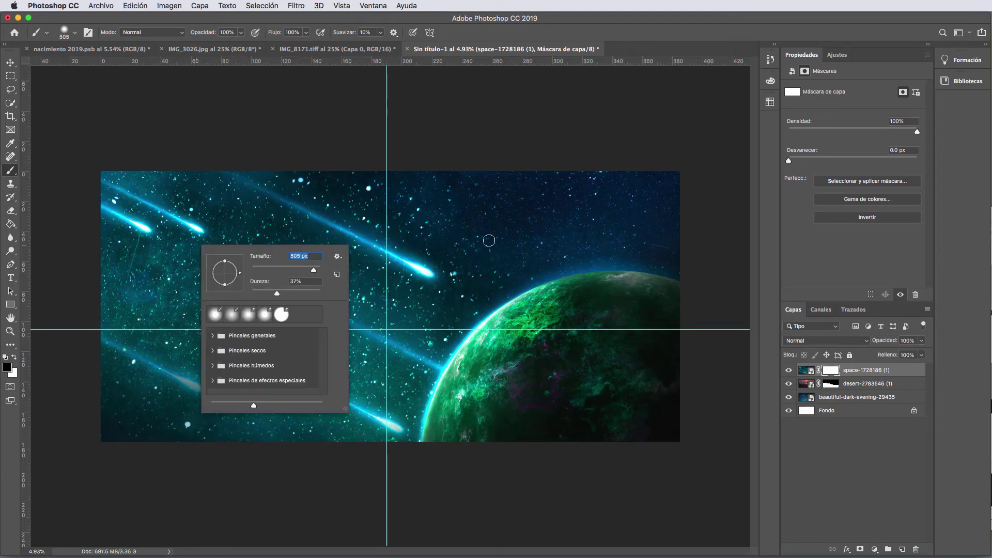
{"action": "left_click_drag", "start_coordinate": [227, 270], "coordinate": [330, 270]}
{"action": "mouse_move", "coordinate": [646, 336]}
{"action": "left_mouse_down"}
{"action": "mouse_move", "coordinate": [553, 436]}
{"action": "mouse_move", "coordinate": [114, 324]}
{"action": "mouse_move", "coordinate": [162, 184]}
{"action": "mouse_move", "coordinate": [354, 173]}
{"action": "mouse_move", "coordinate": [479, 239]}
{"action": "mouse_move", "coordinate": [308, 261]}
{"action": "left_mouse_up"}
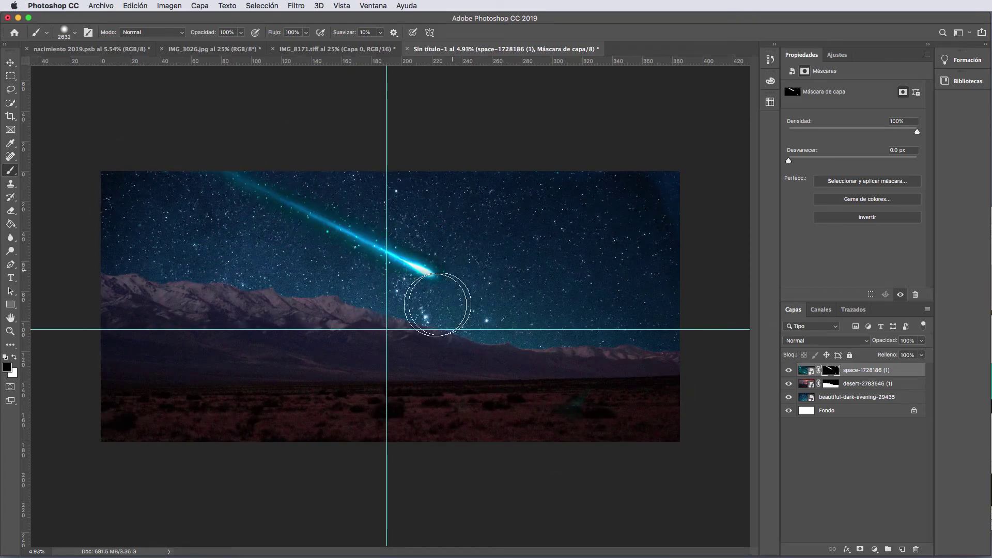
Shrink the space layer to about 86%, nudge the comet, and mask out the teal glows
{"action": "key", "text": "ctrl+t"}
{"action": "left_click_drag", "start_coordinate": [702, 525], "coordinate": [680, 471]}
{"action": "left_click_drag", "start_coordinate": [426, 230], "coordinate": [428, 233]}
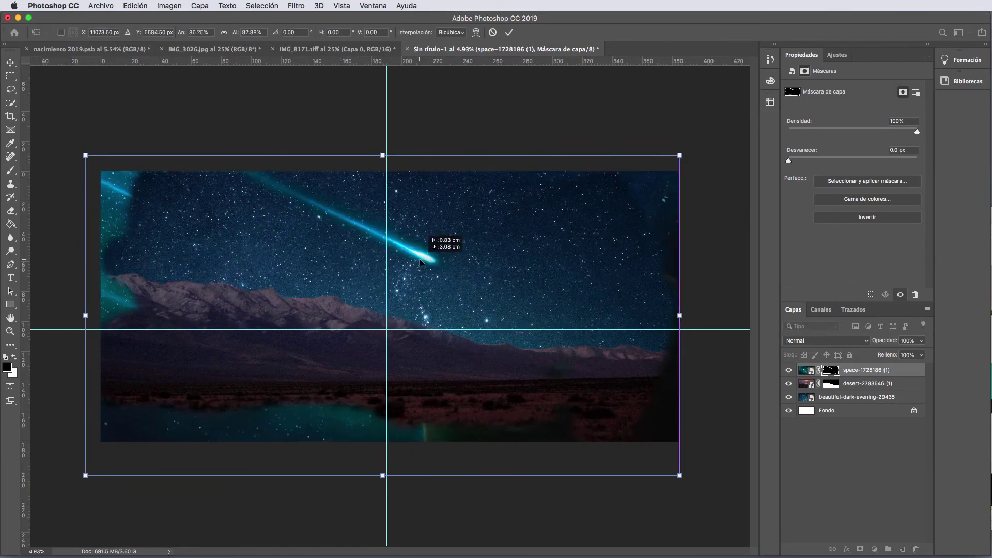
{"action": "key", "text": "Return"}
{"action": "key", "text": "b"}
{"action": "mouse_move", "coordinate": [106, 227]}
{"action": "left_mouse_down"}
{"action": "mouse_move", "coordinate": [552, 389]}
{"action": "mouse_move", "coordinate": [255, 221]}
{"action": "left_mouse_up"}
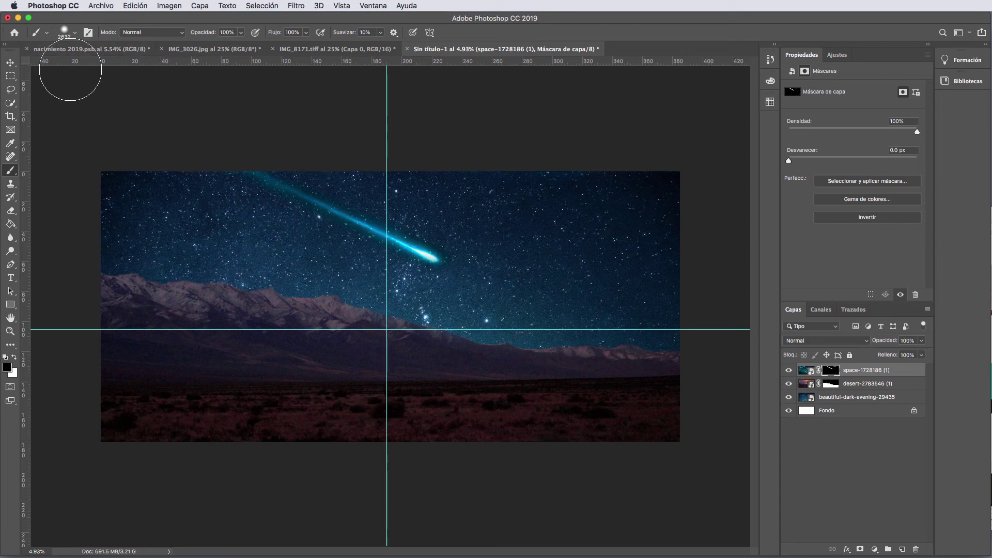
{"action": "left_click", "coordinate": [11, 63]}
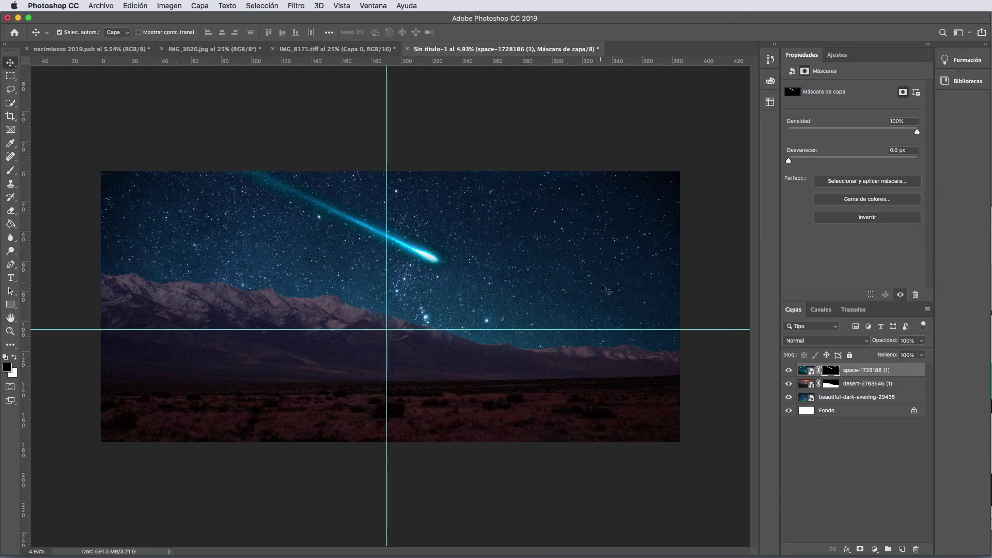
Set the comet layer's blend mode to Color más claro and compare against nacimiento 2019.psb
{"action": "left_click", "coordinate": [868, 343]}
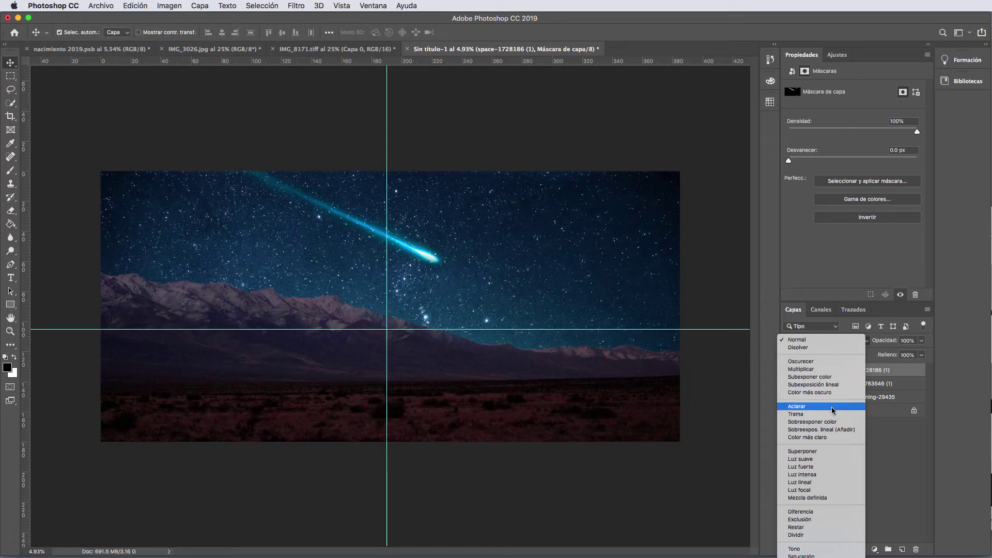
{"action": "left_click", "coordinate": [825, 438]}
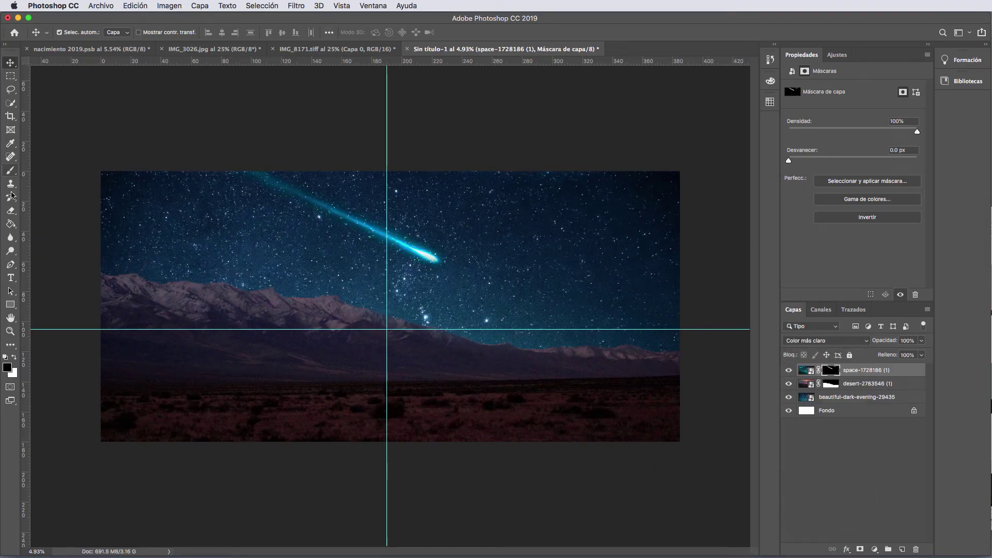
{"action": "left_click", "coordinate": [11, 170]}
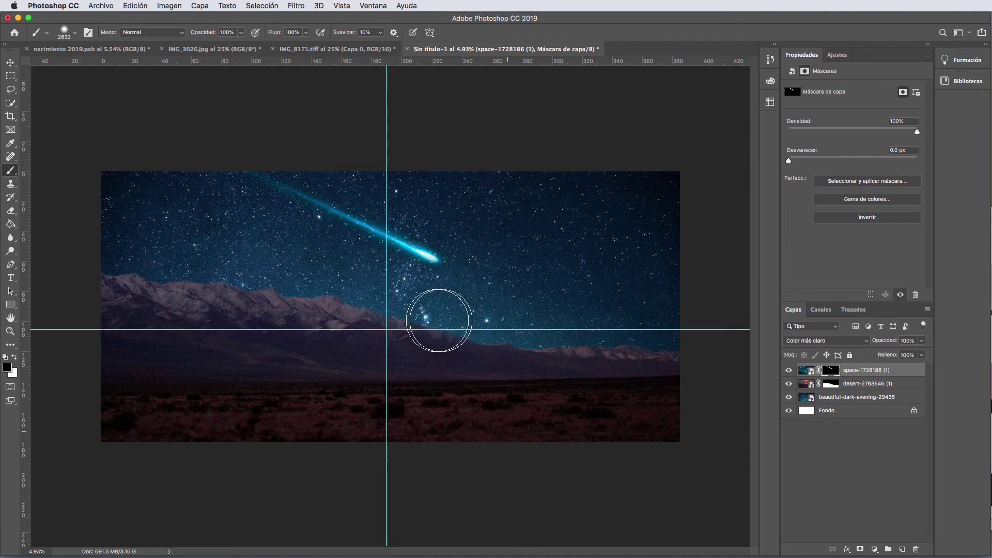
{"action": "left_click", "coordinate": [10, 63]}
{"action": "left_click", "coordinate": [68, 49]}
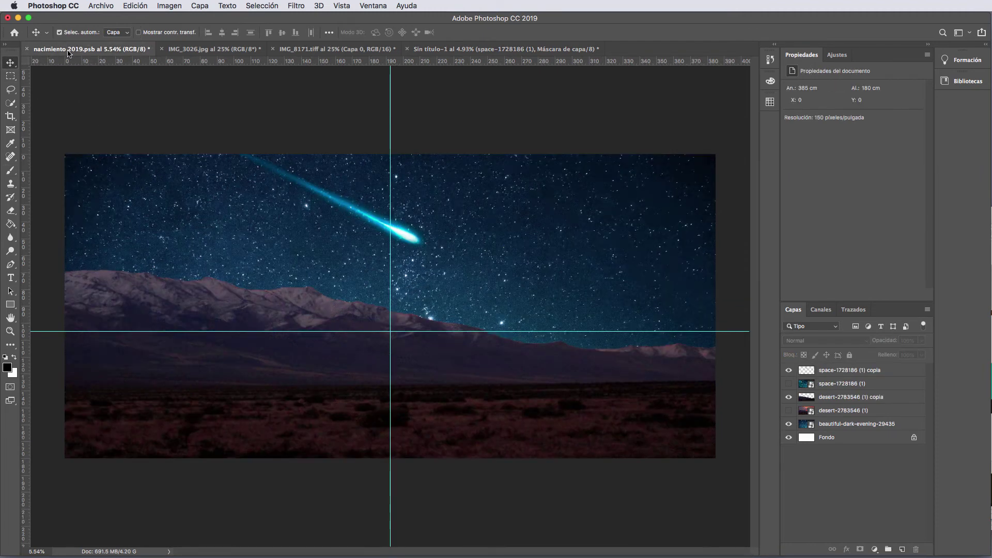
{"action": "left_click", "coordinate": [517, 49]}
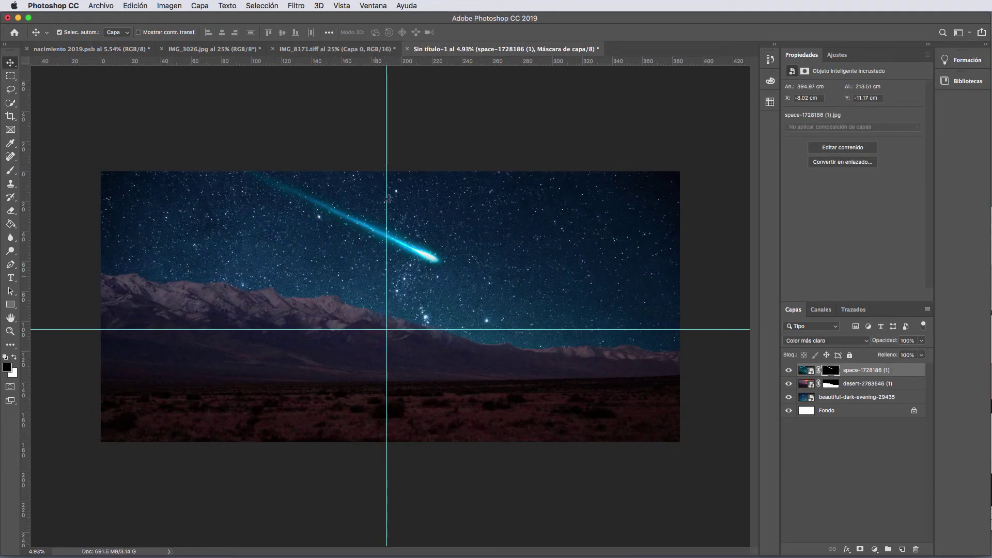
Move the comet up and left, then reduce the brush size to 324 px
{"action": "left_click_drag", "start_coordinate": [427, 257], "coordinate": [390, 235]}
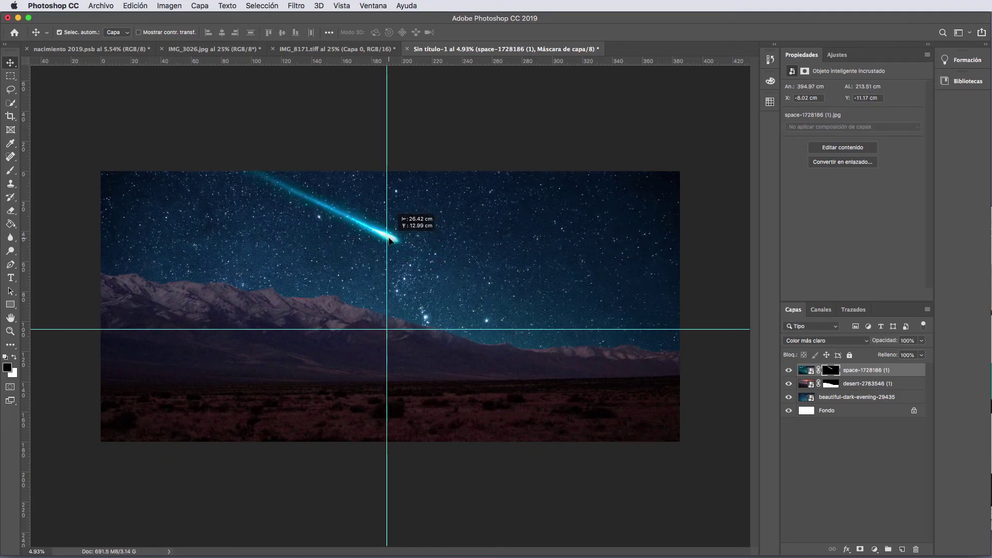
{"action": "left_click_drag", "start_coordinate": [390, 236], "coordinate": [528, 53]}
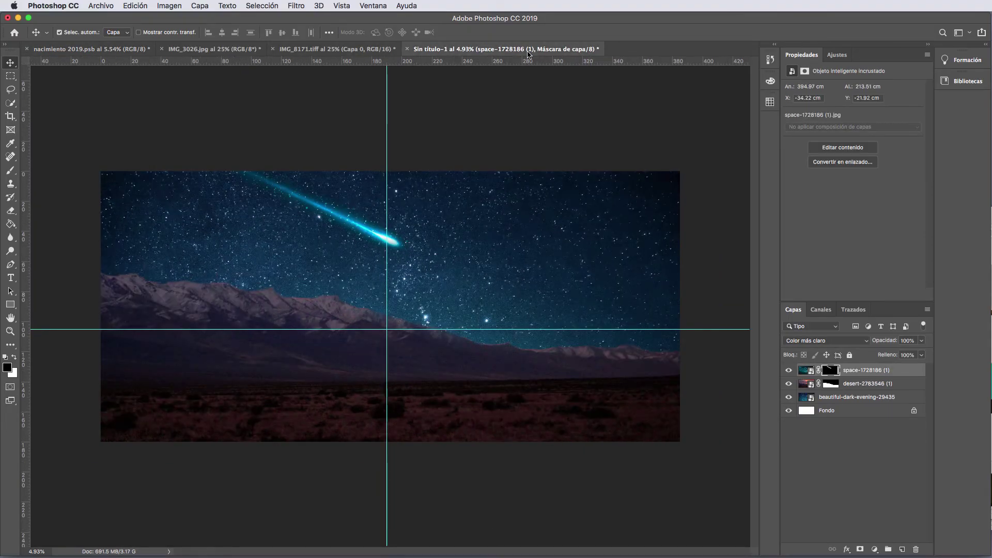
{"action": "left_click", "coordinate": [10, 170]}
{"action": "right_click", "coordinate": [268, 241]}
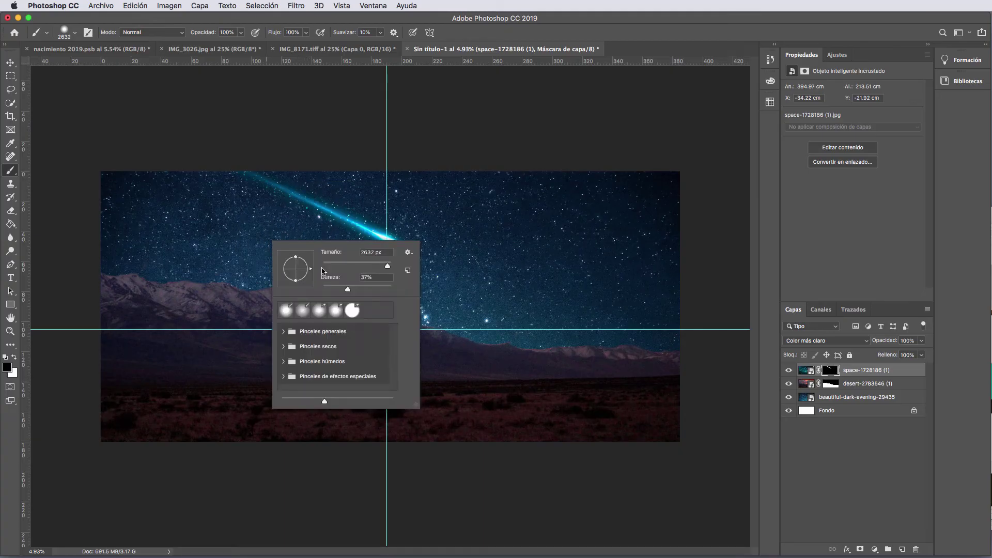
{"action": "left_click_drag", "start_coordinate": [383, 270], "coordinate": [375, 270]}
{"action": "key", "text": "Return"}
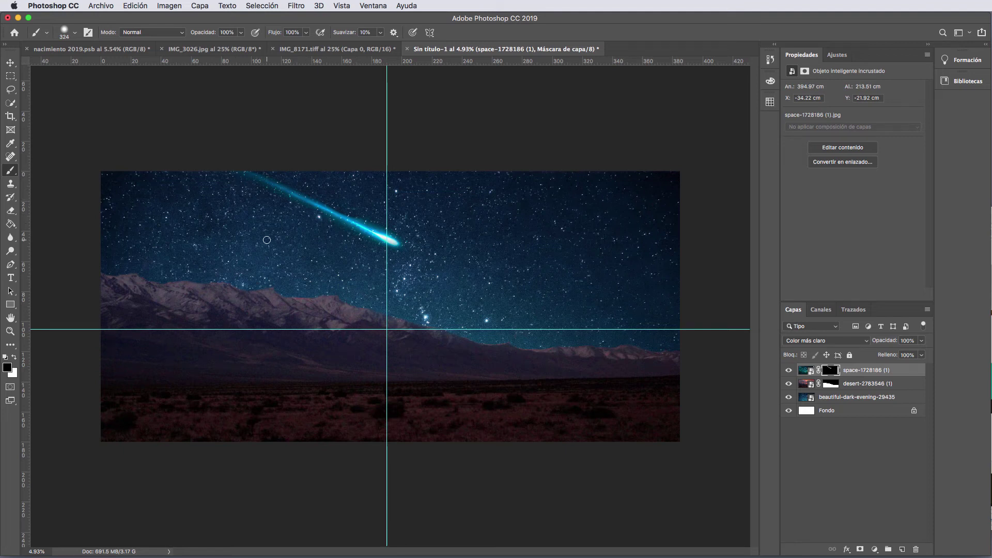
{"action": "left_click", "coordinate": [11, 63]}
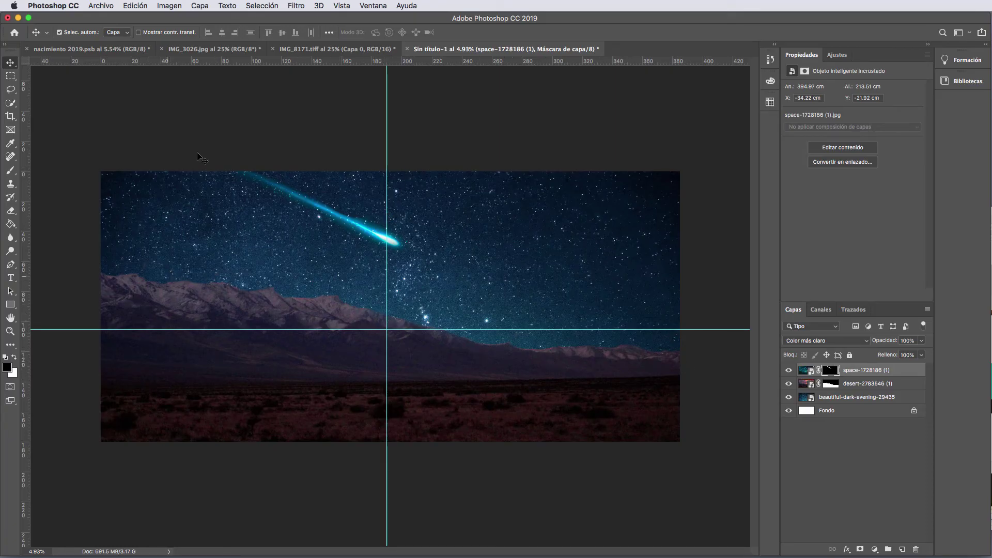
{"action": "left_click", "coordinate": [301, 49]}
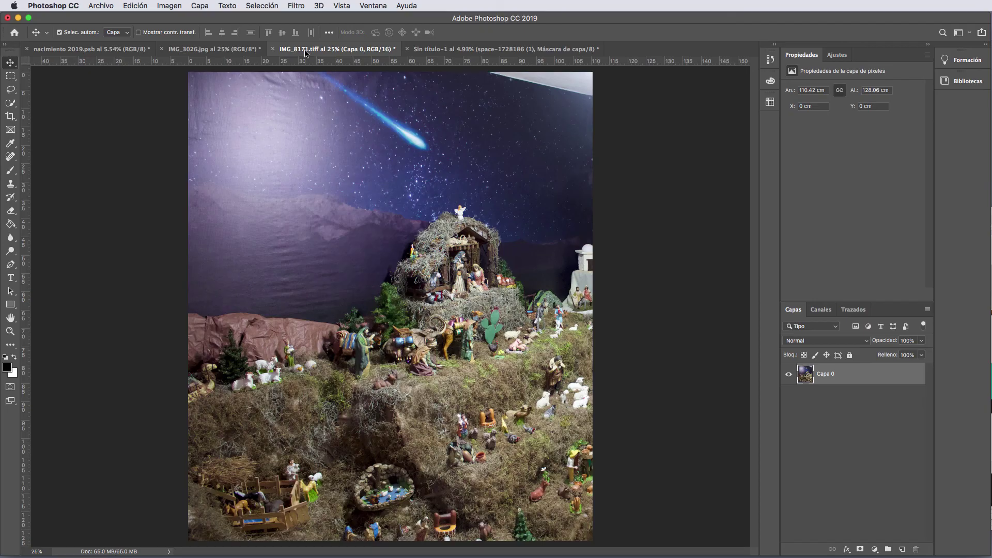
{"action": "left_click", "coordinate": [220, 51]}
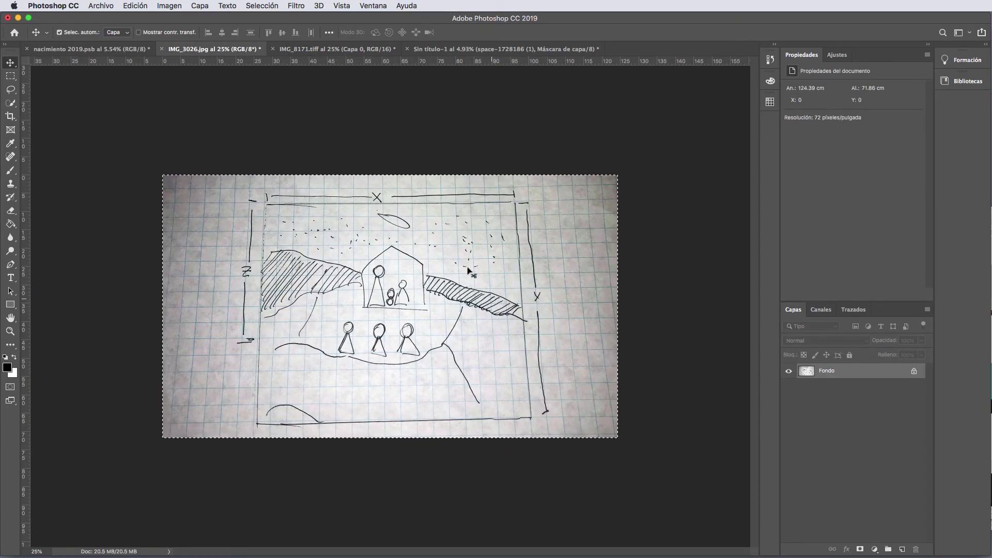
{"action": "left_click", "coordinate": [350, 52]}
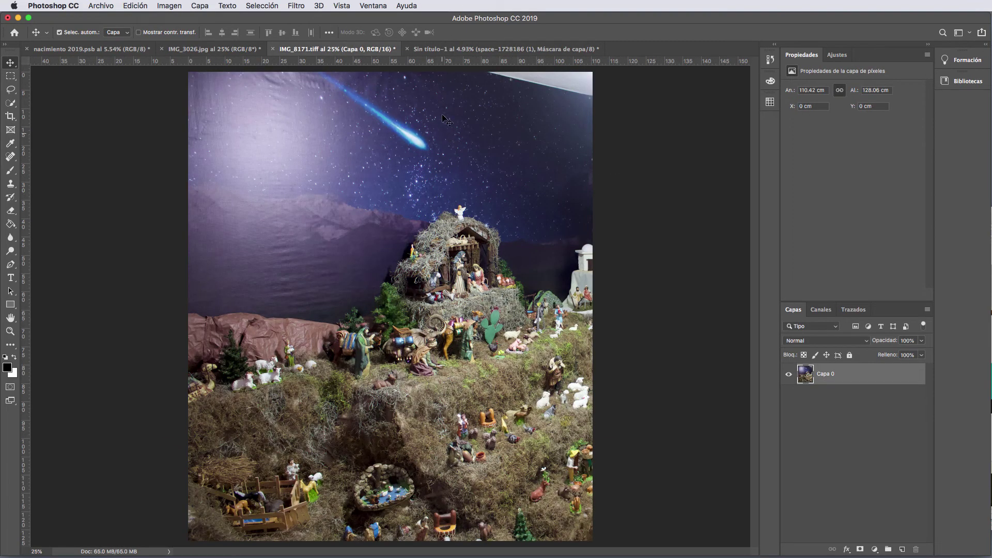
{"action": "left_click", "coordinate": [448, 50]}
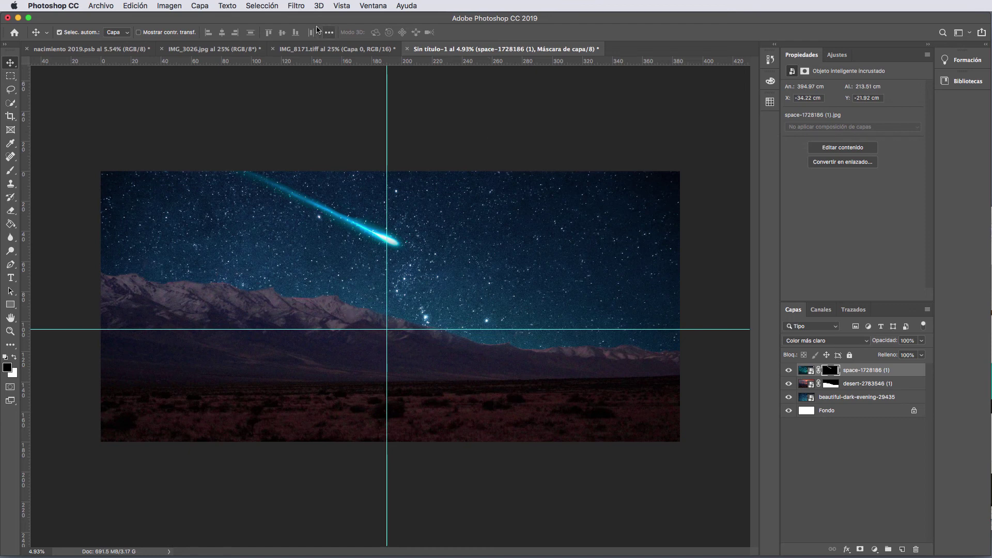
{"action": "left_click", "coordinate": [315, 49]}
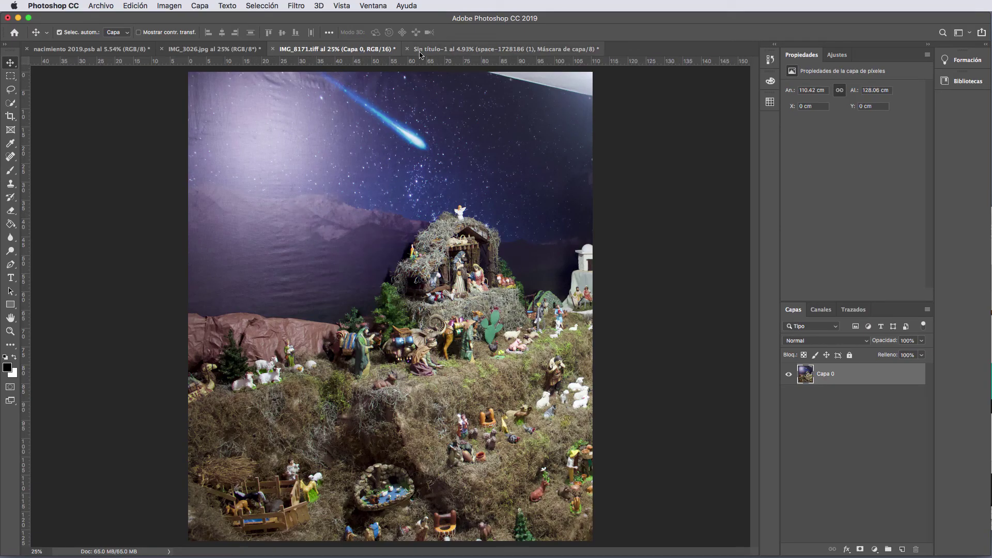
{"action": "left_click", "coordinate": [444, 49]}
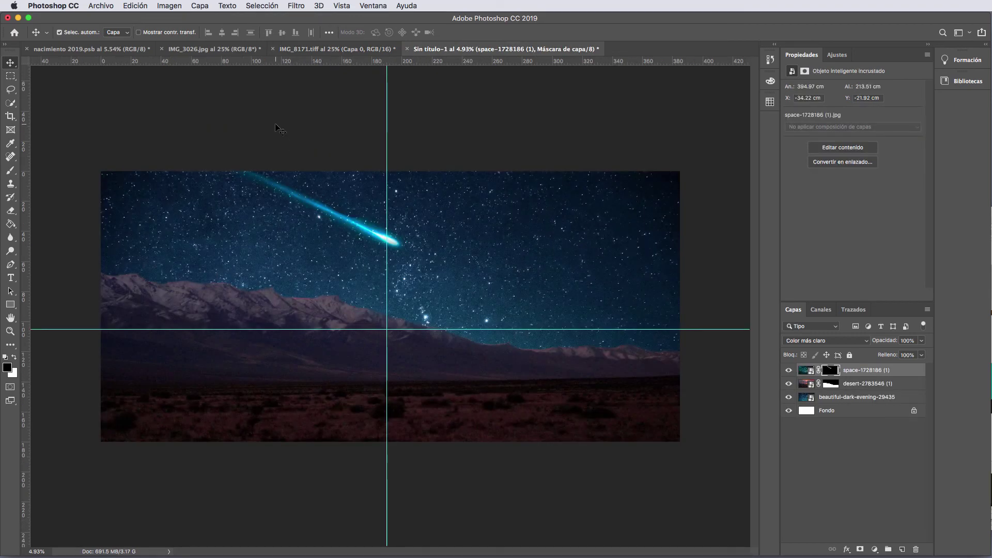
{"action": "left_click", "coordinate": [102, 5]}
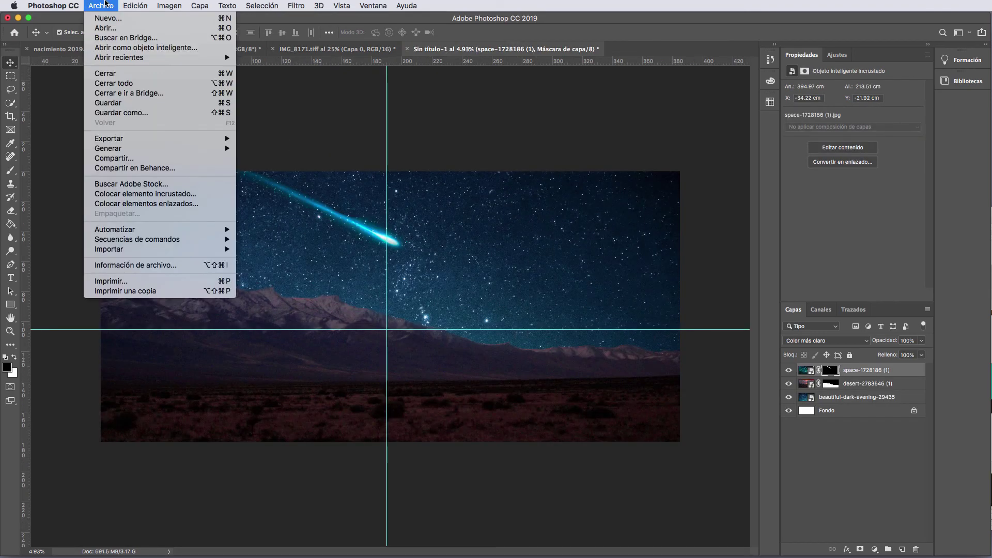
{"action": "left_click", "coordinate": [128, 105]}
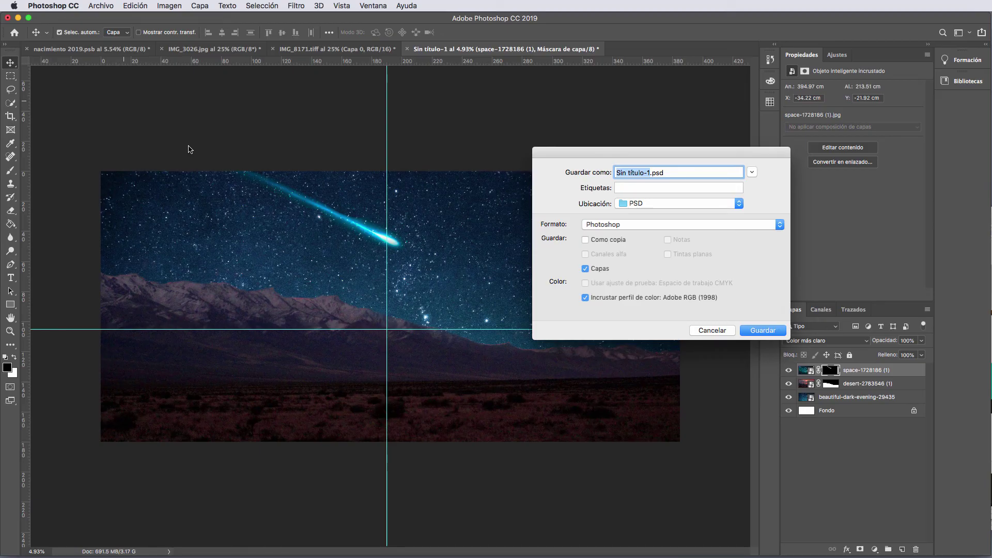
{"action": "type", "text": "fondo"}
{"action": "left_click", "coordinate": [754, 335]}
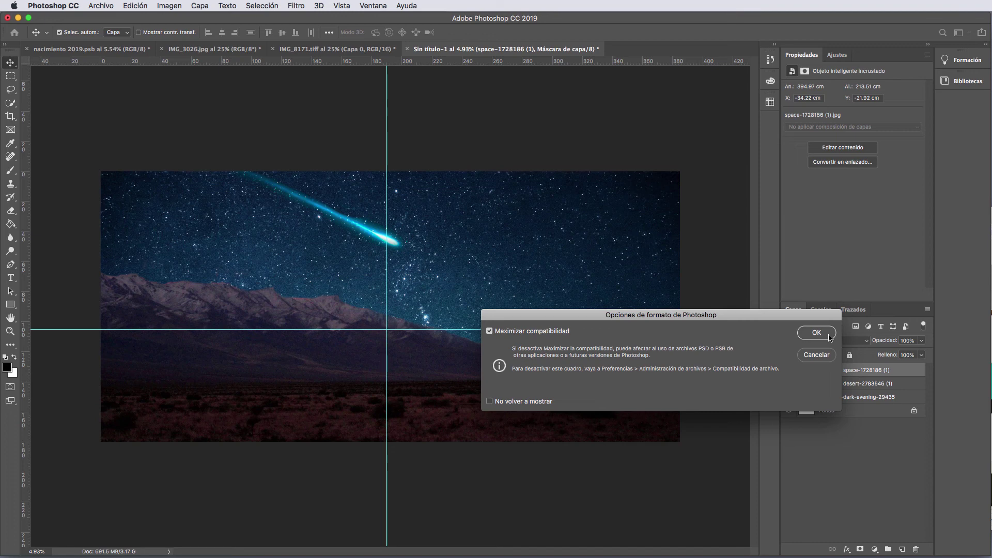
{"action": "left_click", "coordinate": [816, 332]}
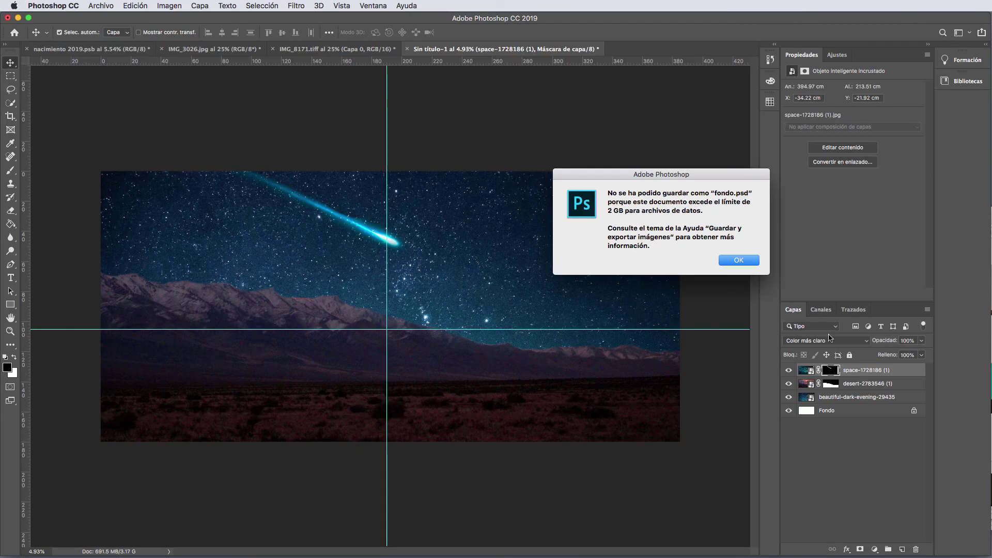
Dismiss the 2 GB limit error and save as Sin título-1.psb in large document format with maximum compatibility
{"action": "left_click", "coordinate": [739, 261]}
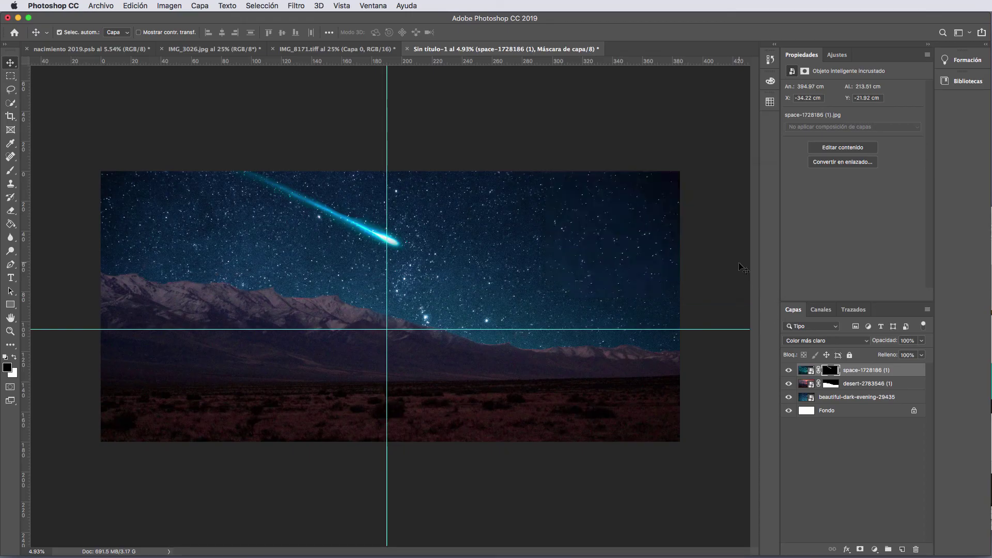
{"action": "left_click", "coordinate": [93, 7]}
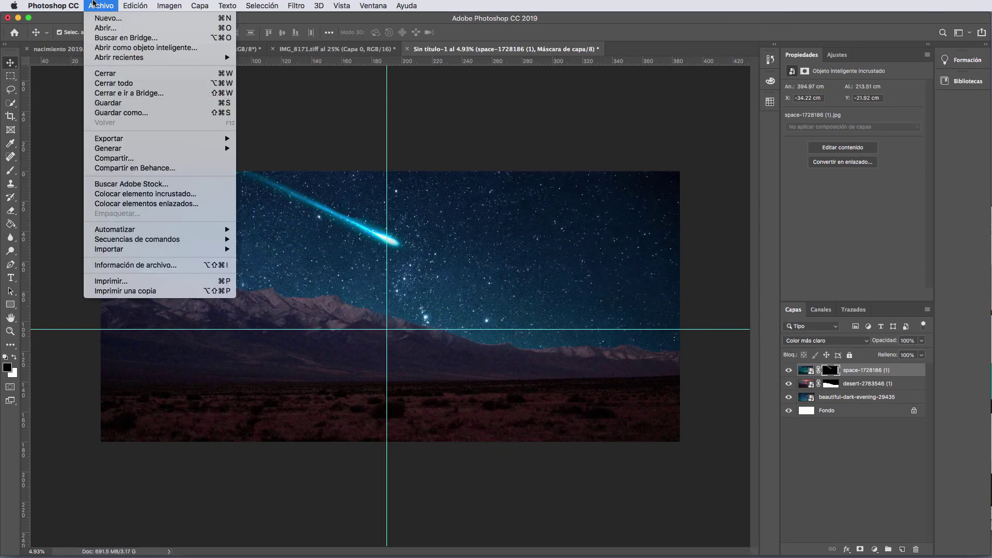
{"action": "left_click", "coordinate": [130, 112]}
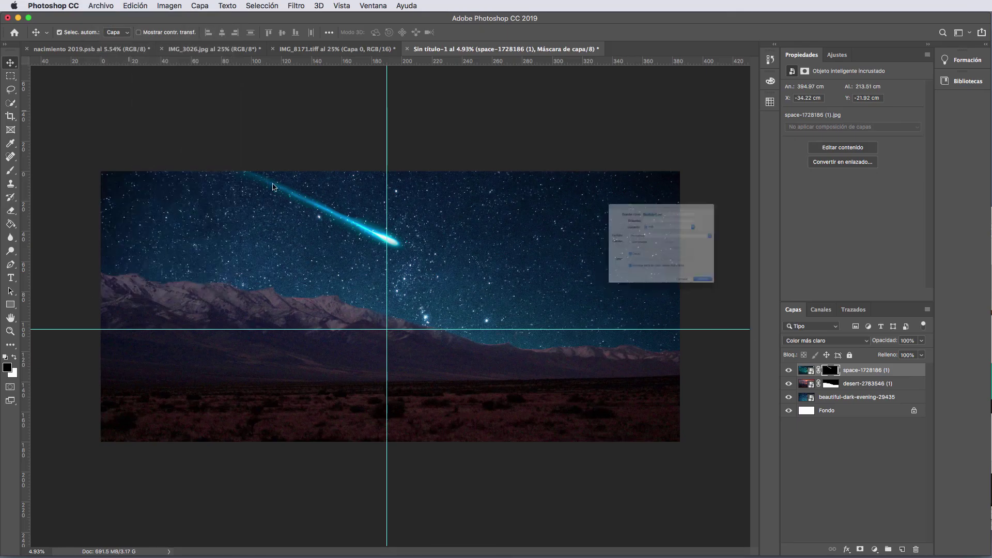
{"action": "left_click", "coordinate": [631, 224]}
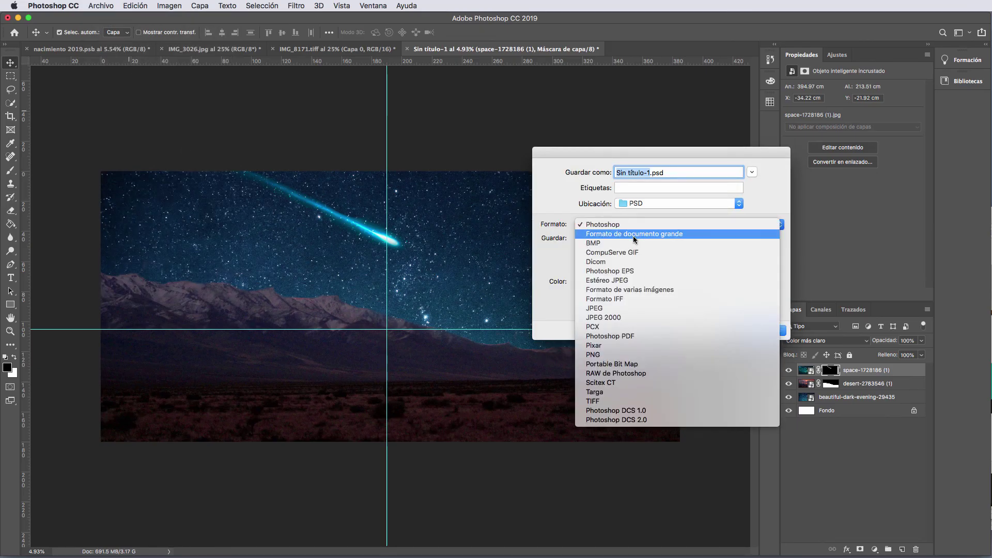
{"action": "left_click", "coordinate": [633, 235]}
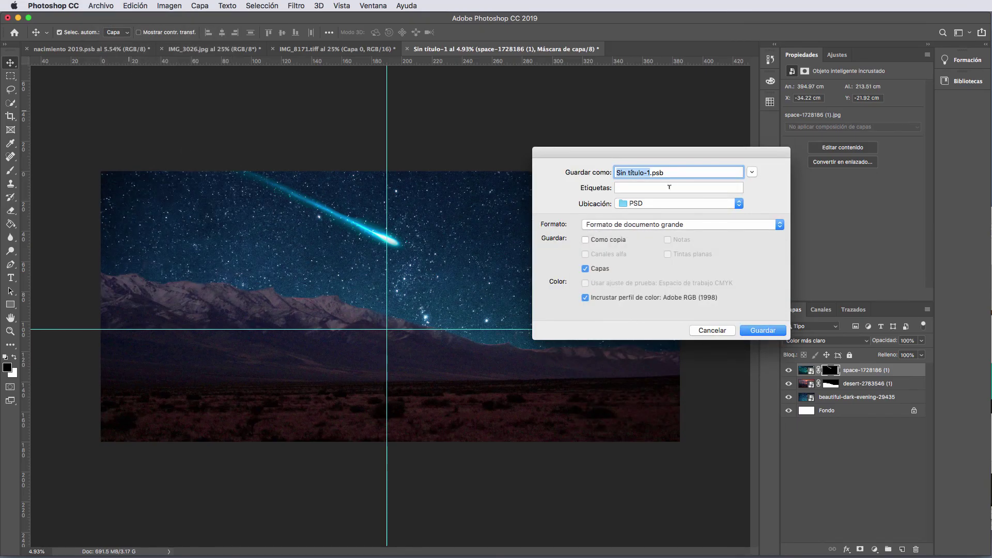
{"action": "left_click", "coordinate": [762, 330]}
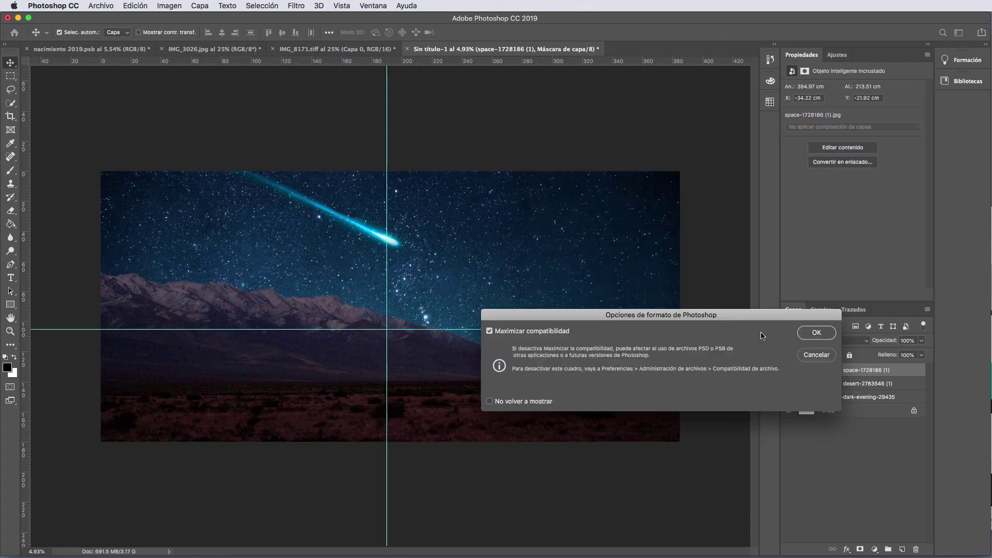
{"action": "left_click", "coordinate": [821, 334]}
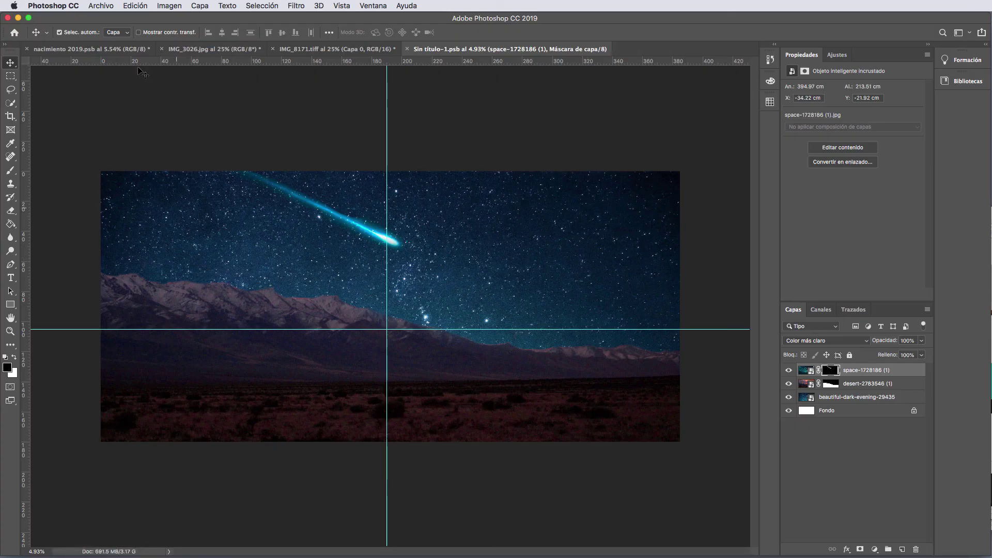
Save a JPEG copy of the backdrop named fondo.jpg
{"action": "left_click", "coordinate": [103, 4]}
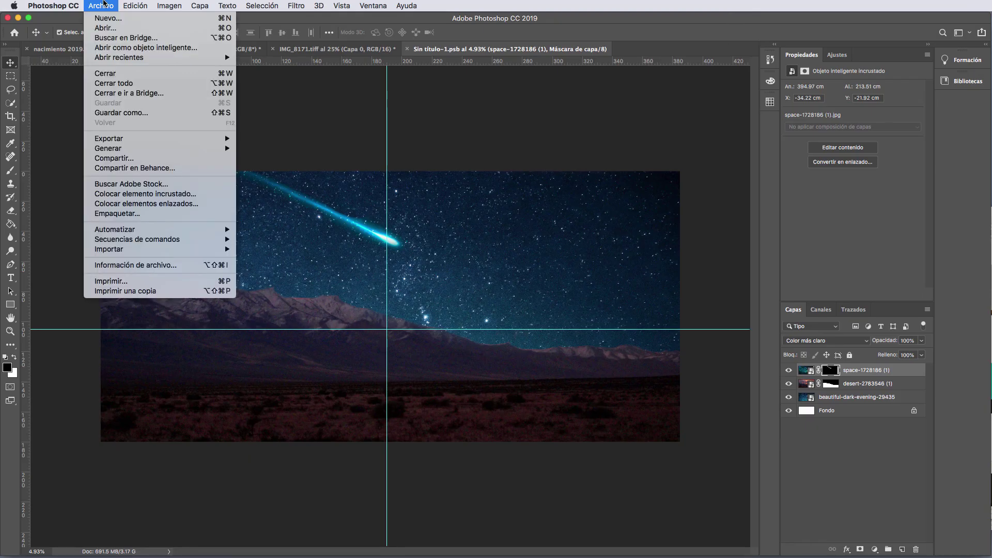
{"action": "left_click", "coordinate": [137, 113]}
{"action": "left_click", "coordinate": [609, 225]}
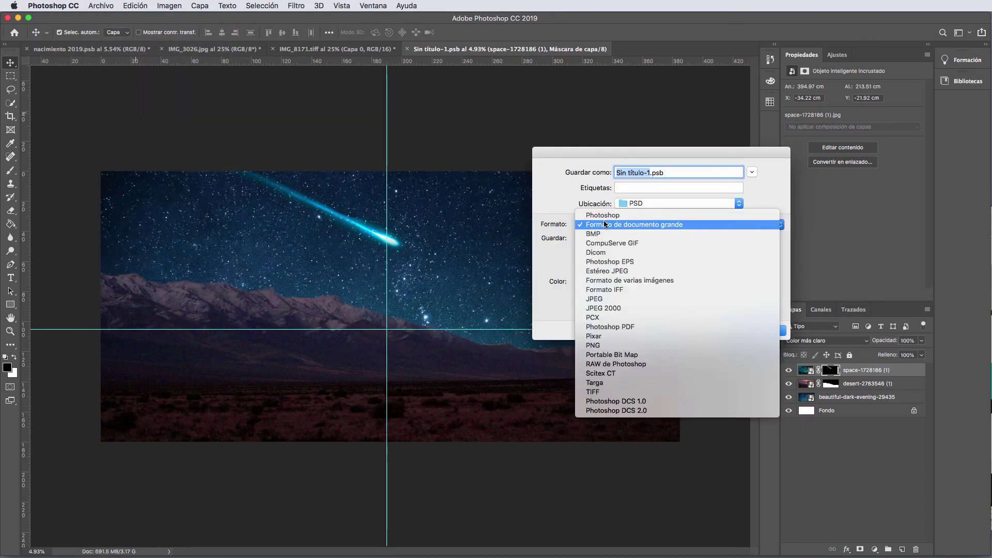
{"action": "left_click", "coordinate": [616, 298]}
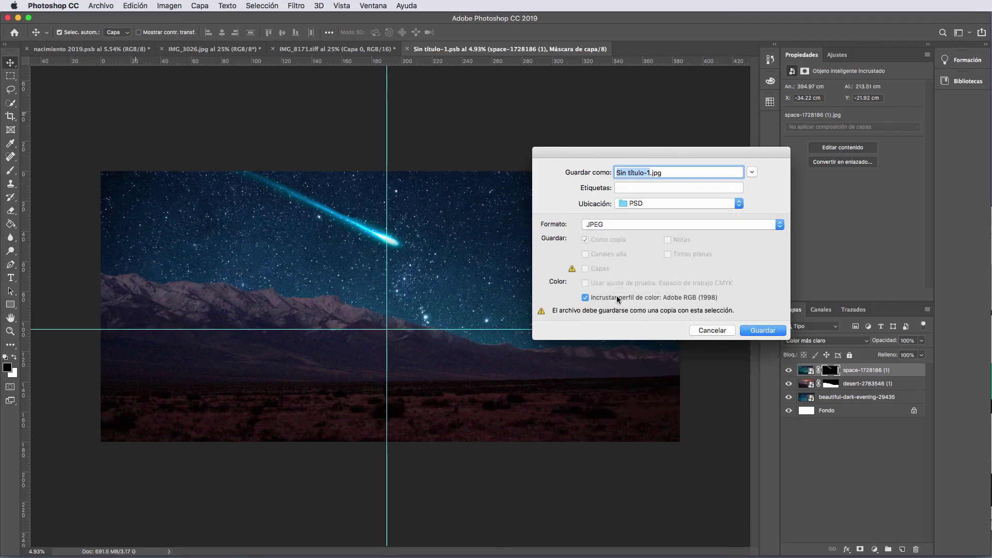
{"action": "type", "text": "nacimien"}
{"action": "key", "text": "BackSpace"}
{"action": "key", "text": "BackSpace"}
{"action": "key", "text": "BackSpace"}
{"action": "key", "text": "BackSpace"}
{"action": "key", "text": "BackSpace"}
{"action": "key", "text": "BackSpace"}
{"action": "key", "text": "BackSpace"}
{"action": "key", "text": "BackSpace"}
{"action": "type", "text": "fondo"}
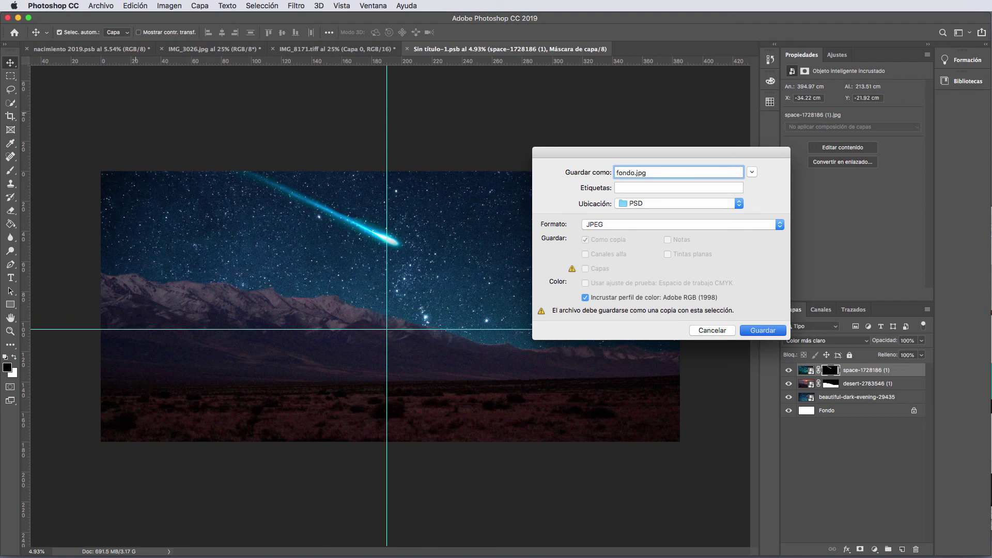
{"action": "key", "text": "Return"}
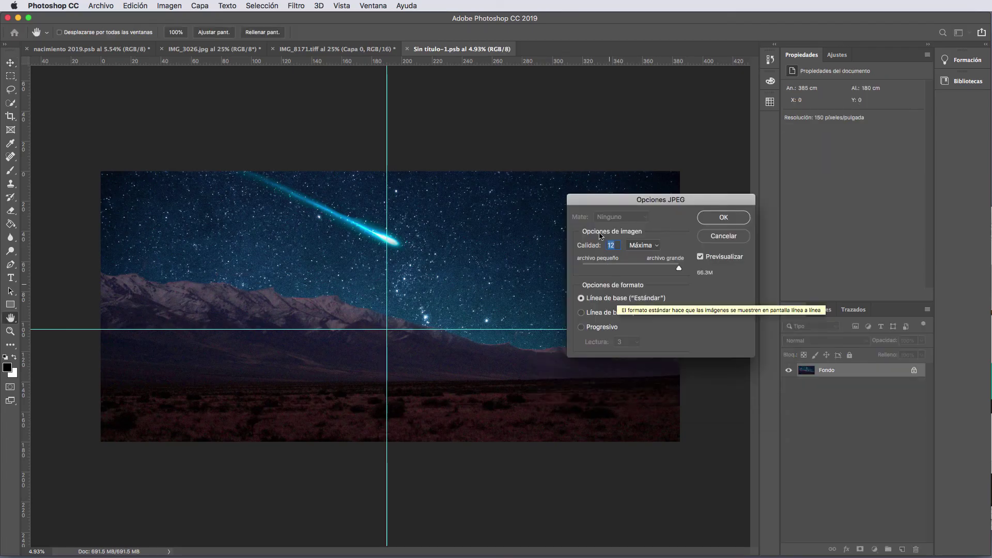
Accept JPEG options at quality 12 (Máxima) with Línea de base (Estándar) encoding
{"action": "left_click", "coordinate": [725, 219]}
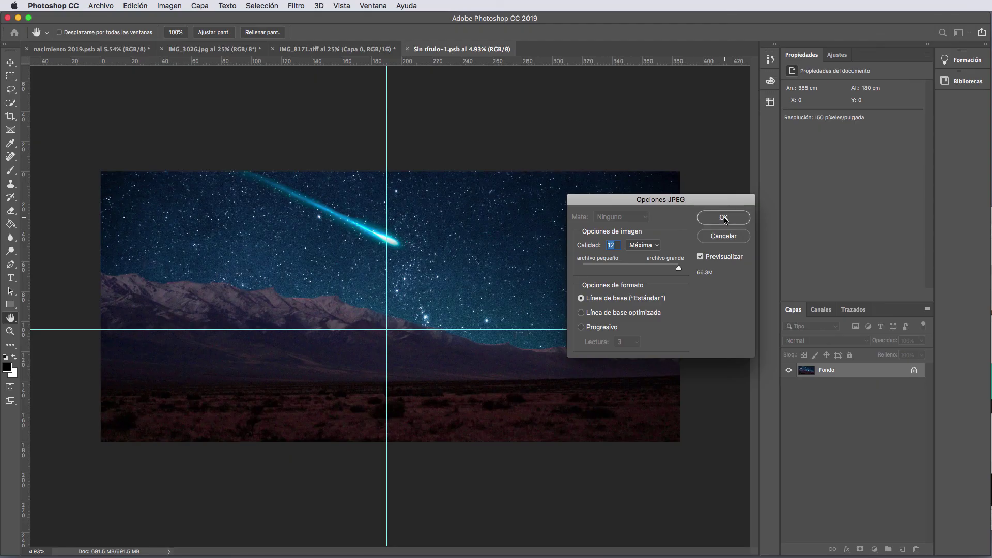